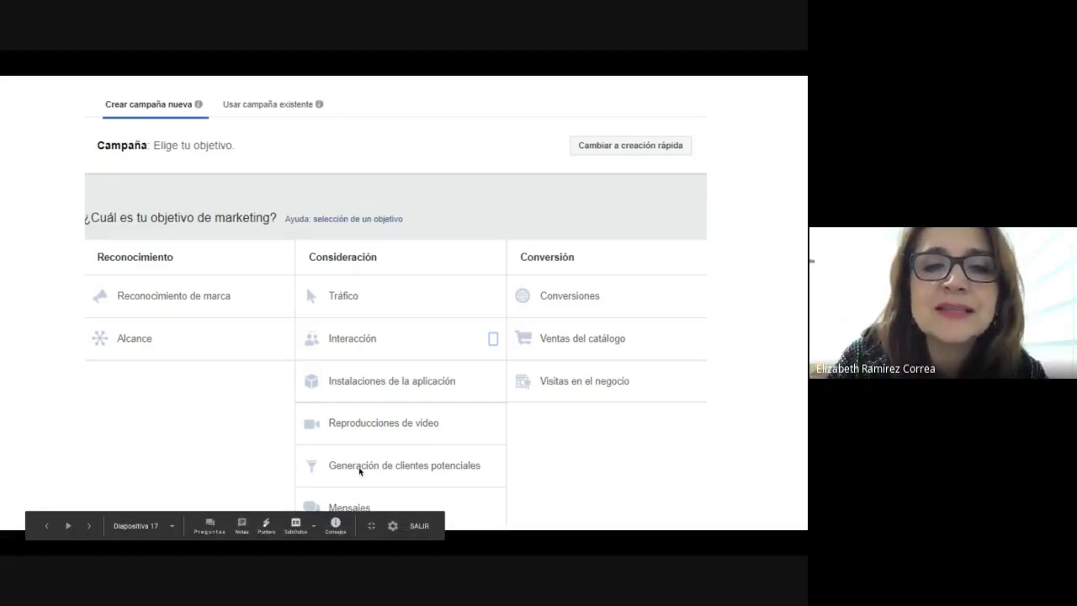
Exit the slideshow and close the Google Ads signup, Google My Business, El Espectador, Google Trends and WhatsApp browser tabs.
{"action": "mouse_move", "coordinate": [591, 551]}
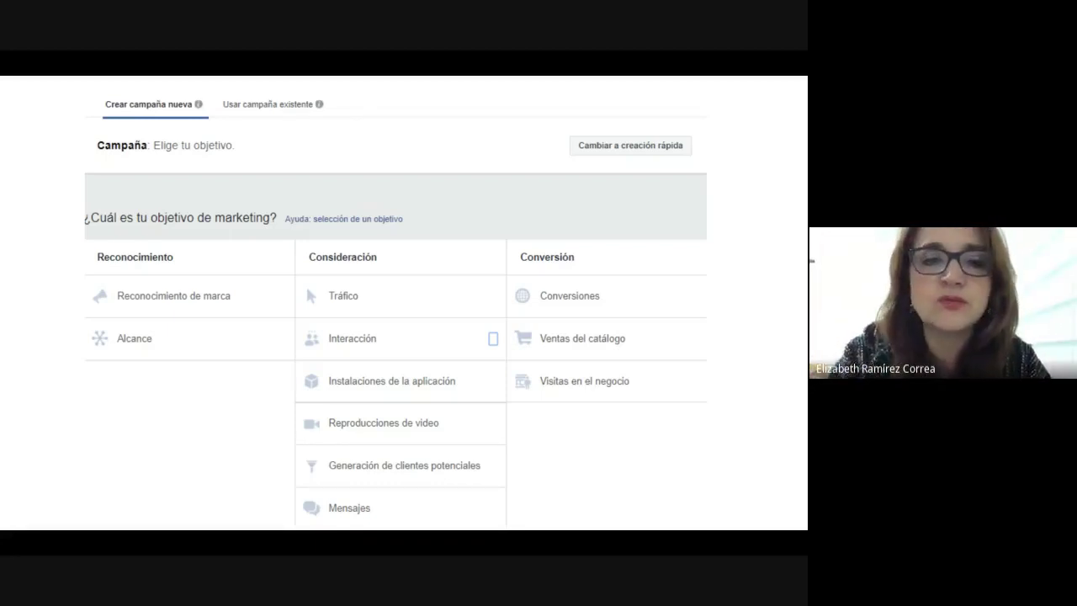
{"action": "key", "text": "Escape"}
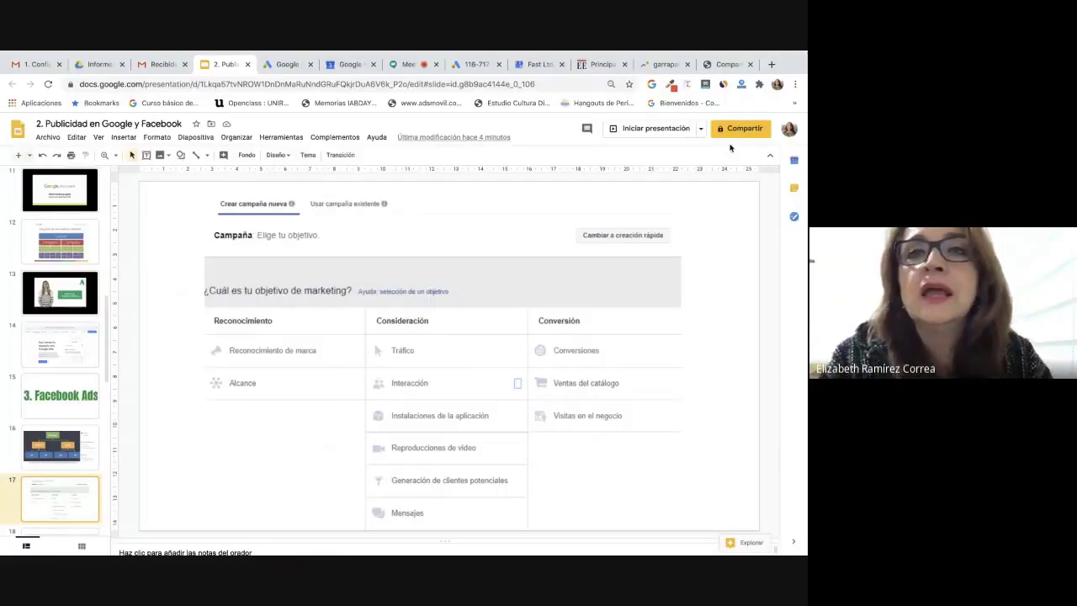
{"action": "left_click", "coordinate": [471, 66]}
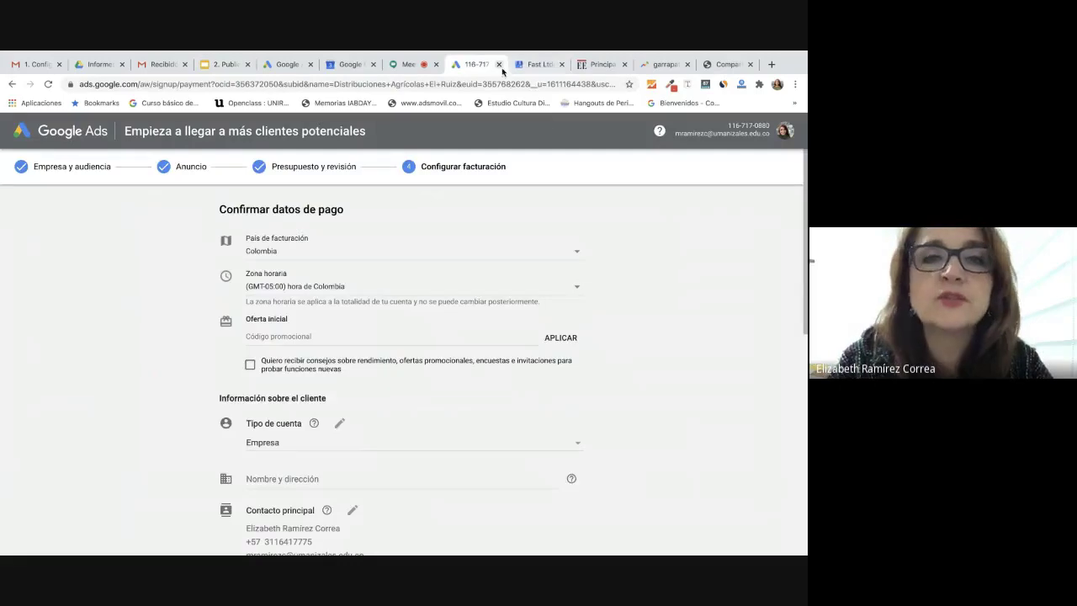
{"action": "left_click", "coordinate": [498, 65]}
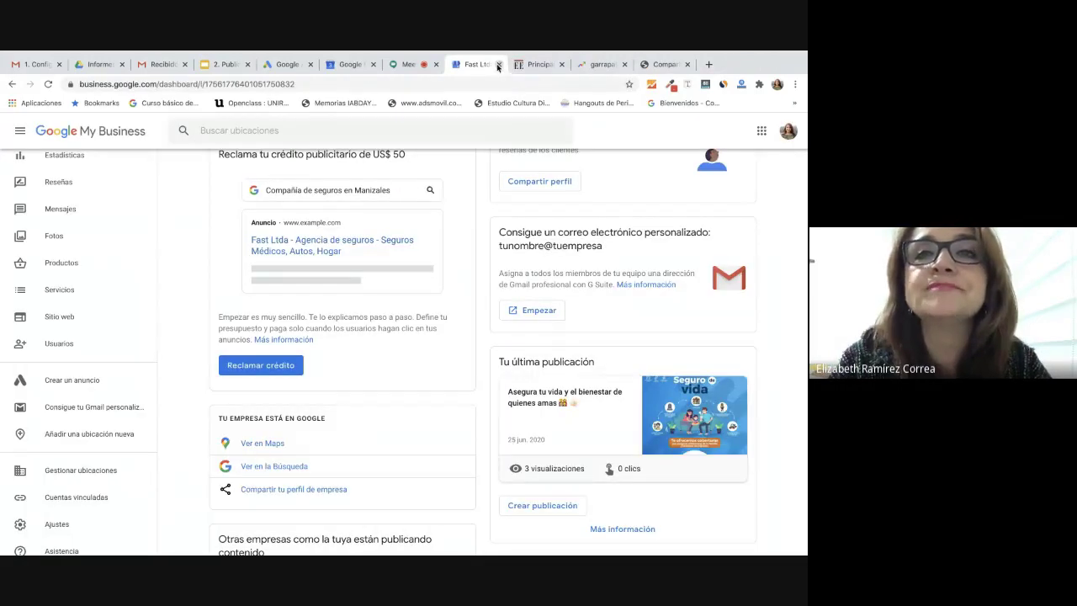
{"action": "left_click", "coordinate": [499, 65]}
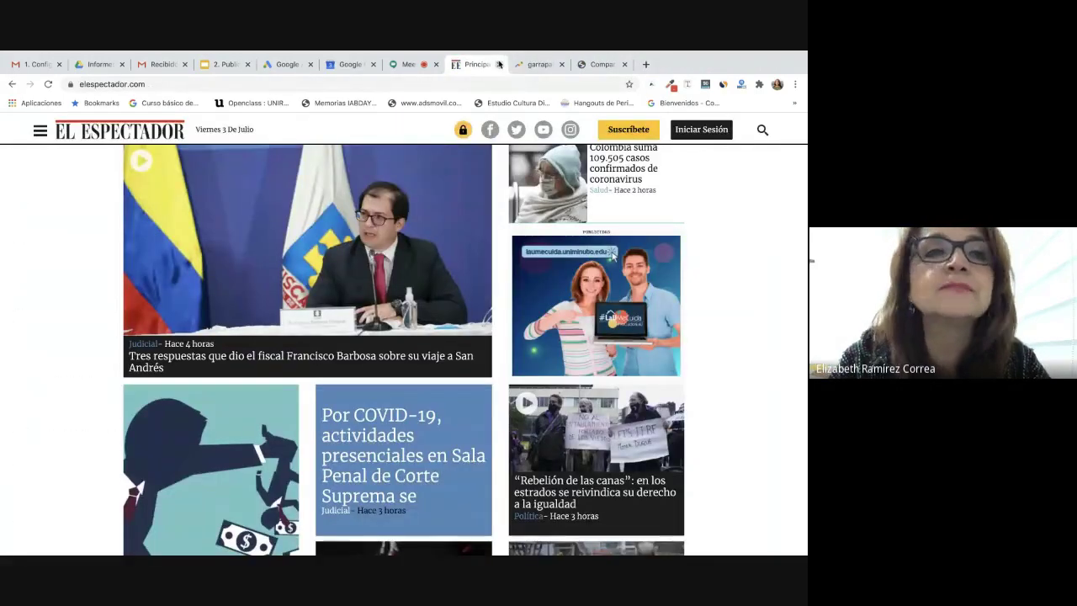
{"action": "left_click", "coordinate": [498, 65]}
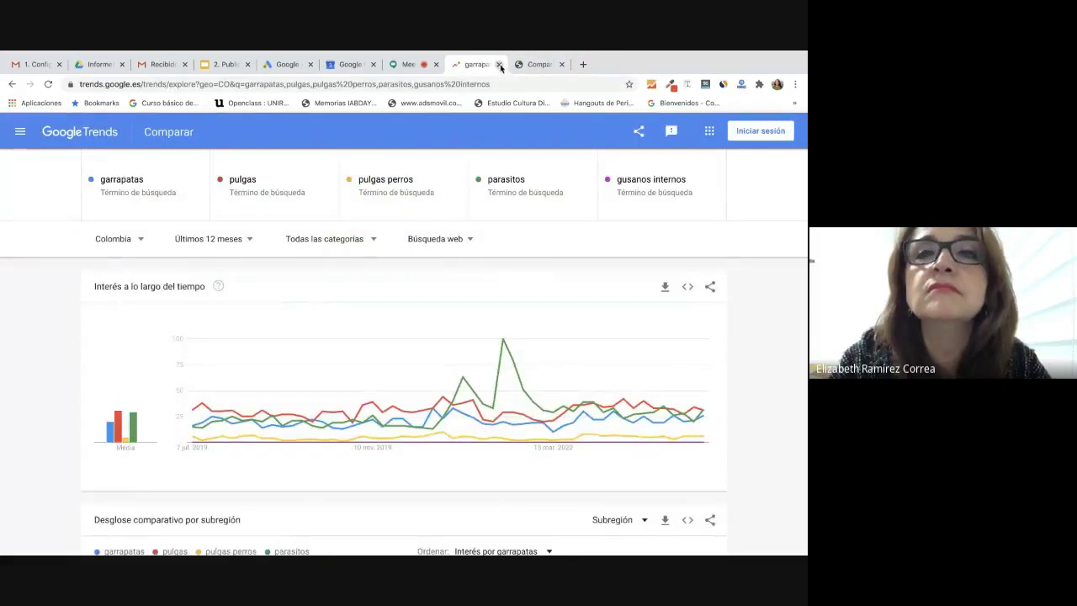
{"action": "left_click", "coordinate": [499, 65]}
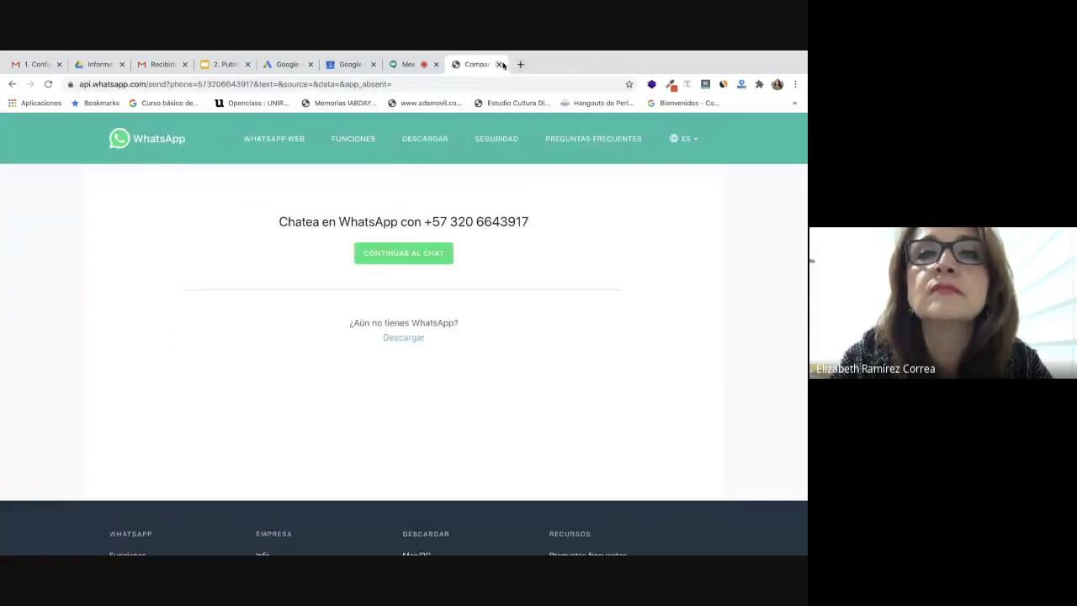
{"action": "left_click", "coordinate": [498, 64]}
Open Facebook's home page in a new browser tab.
{"action": "left_click", "coordinate": [517, 65]}
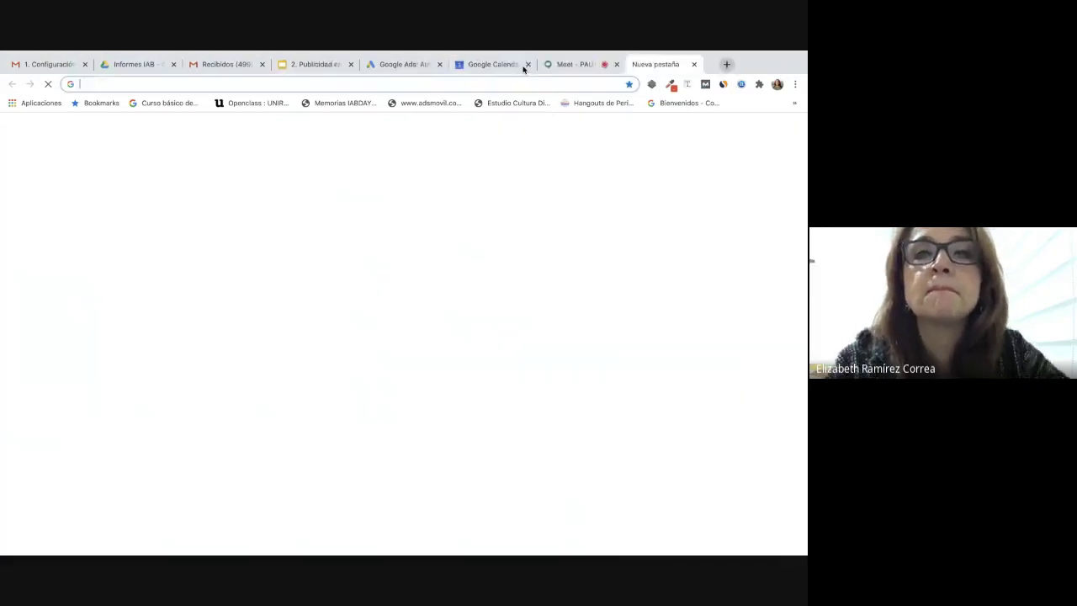
{"action": "type", "text": "face"}
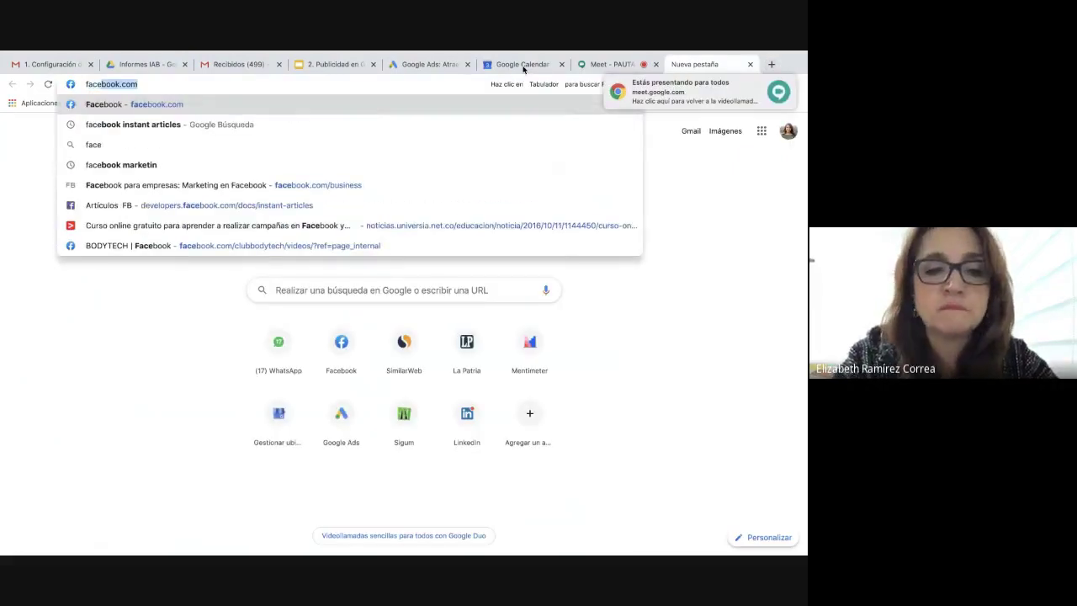
{"action": "type", "text": "boo"}
{"action": "key", "text": "Return"}
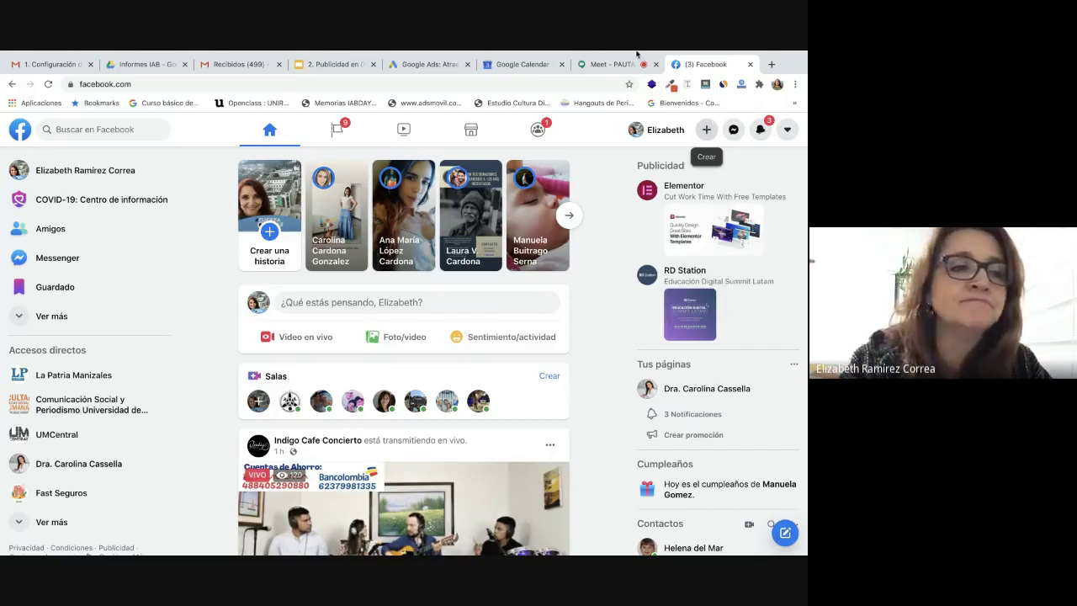
Open the La Patria Manizales page and examine the Promocionar publicación option under its most recent post.
{"action": "left_click", "coordinate": [58, 379]}
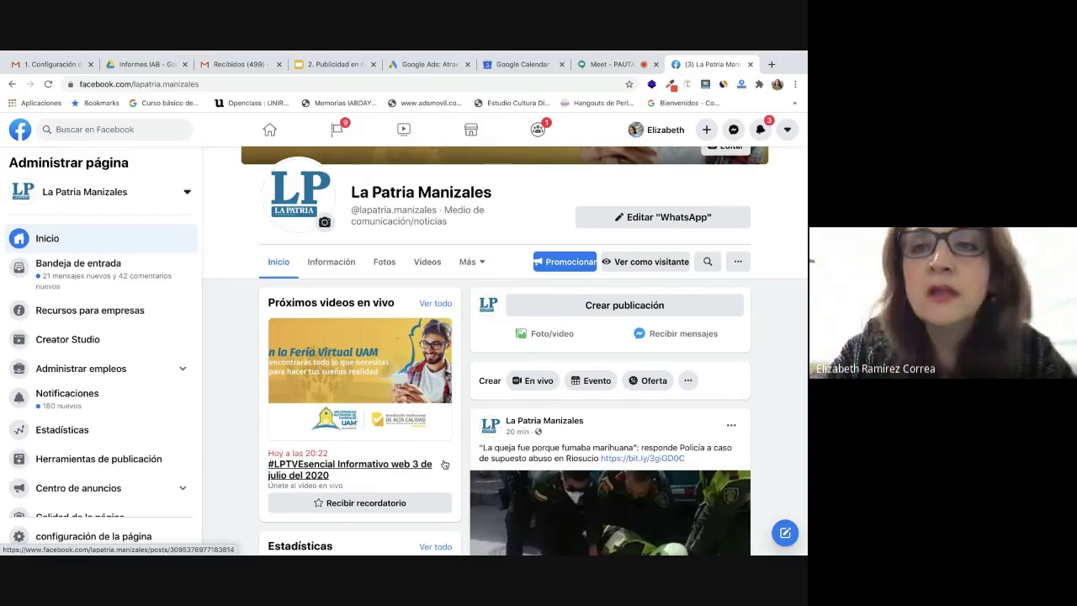
{"action": "scroll", "coordinate": [658, 508], "scroll_direction": "down", "scroll_amount": 4}
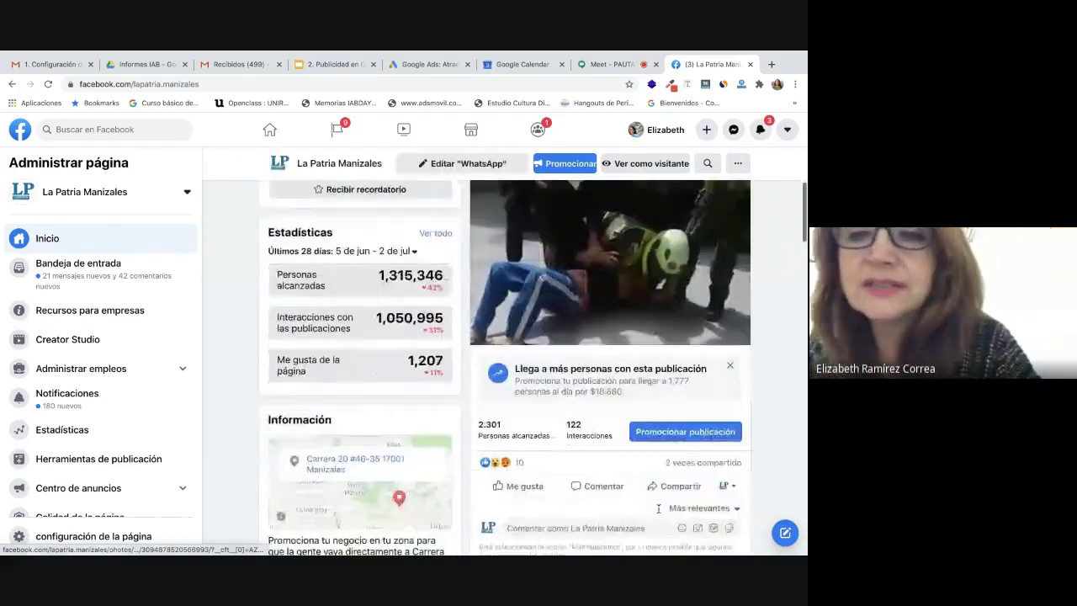
{"action": "scroll", "coordinate": [658, 508], "scroll_direction": "down", "scroll_amount": 1}
{"action": "scroll", "coordinate": [658, 510], "scroll_direction": "up", "scroll_amount": 2}
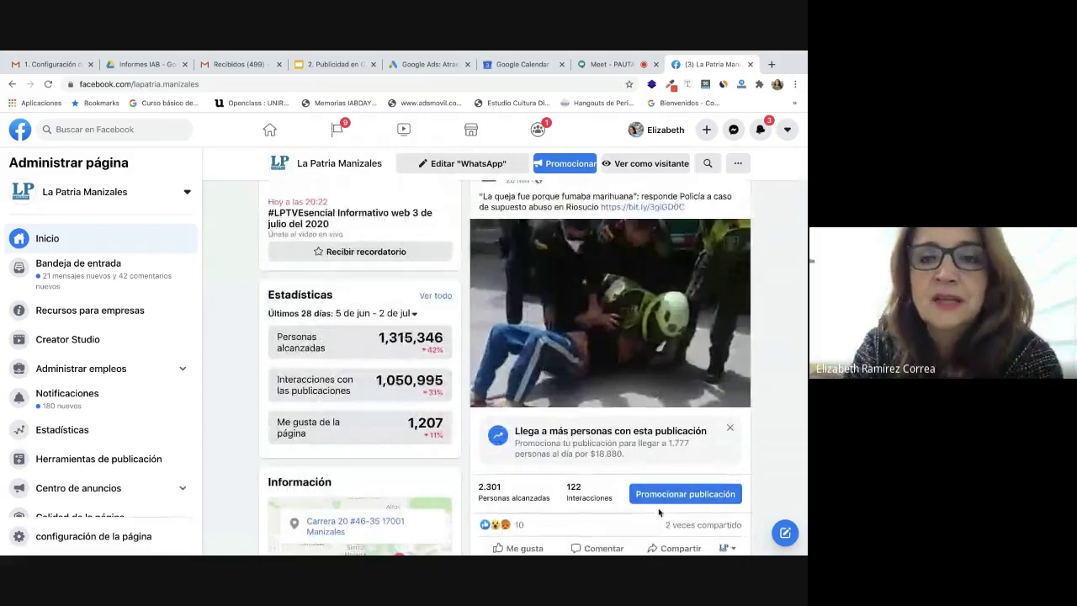
{"action": "scroll", "coordinate": [658, 510], "scroll_direction": "up", "scroll_amount": 1}
{"action": "scroll", "coordinate": [659, 511], "scroll_direction": "down", "scroll_amount": 2}
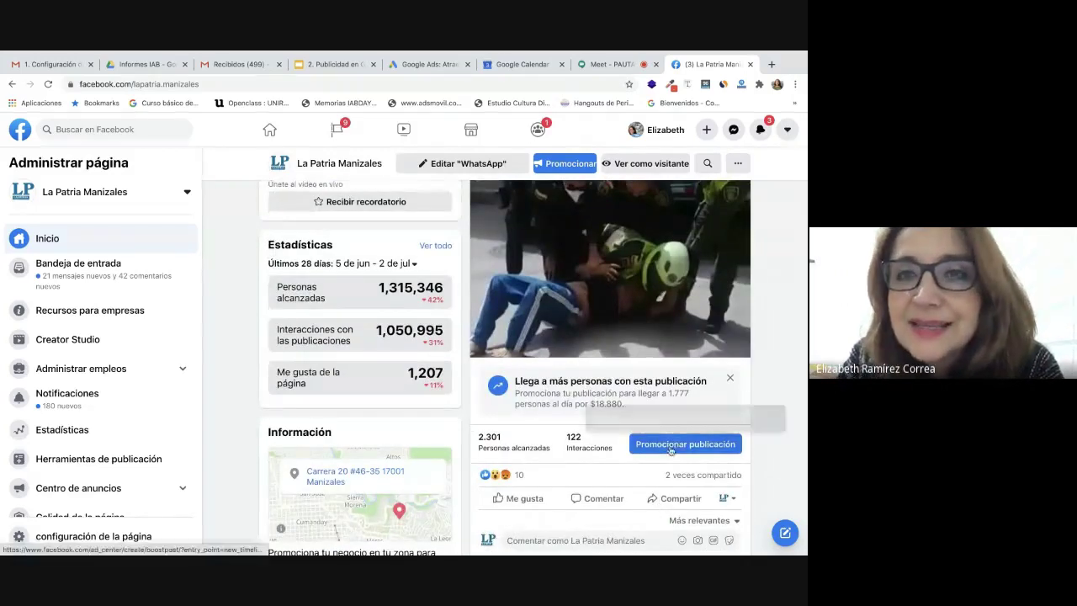
{"action": "mouse_move", "coordinate": [416, 528]}
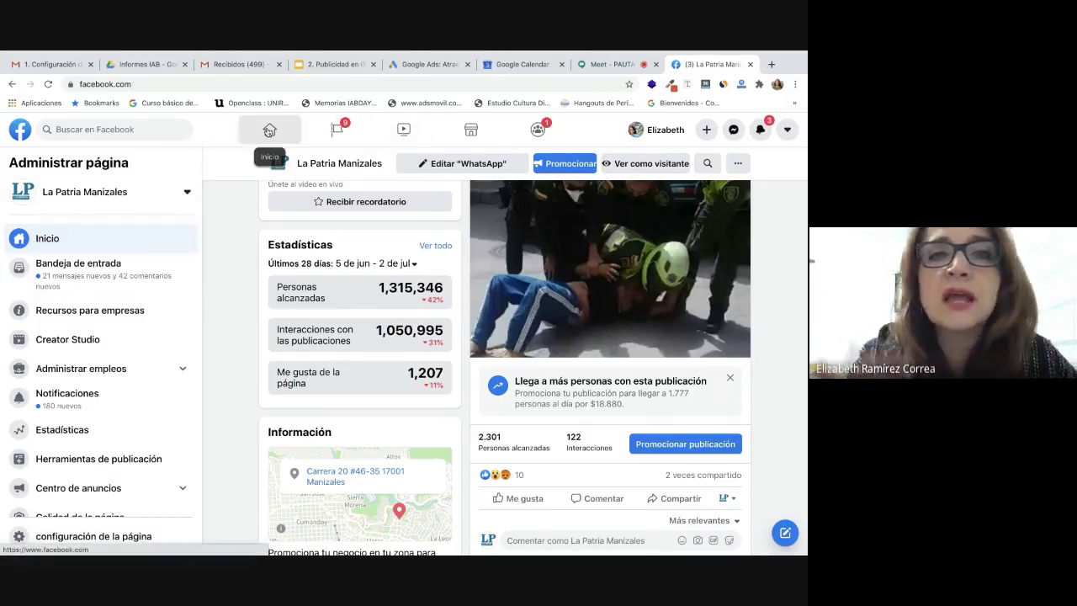
Start creating a new ad from the Facebook home feed, with Interacción as the campaign's marketing objective.
{"action": "left_click", "coordinate": [269, 131]}
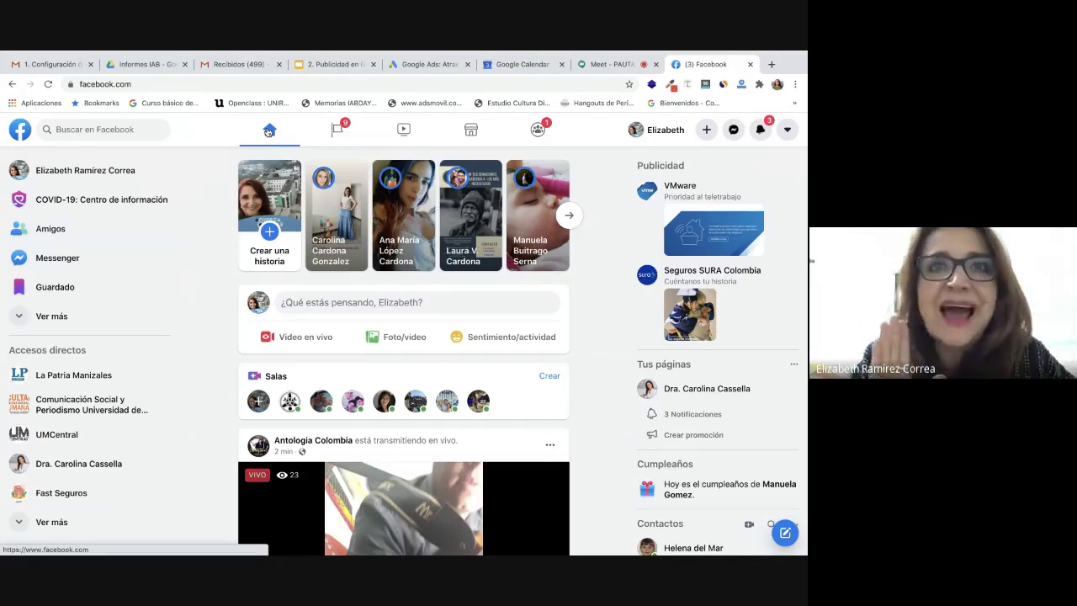
{"action": "left_click", "coordinate": [708, 131]}
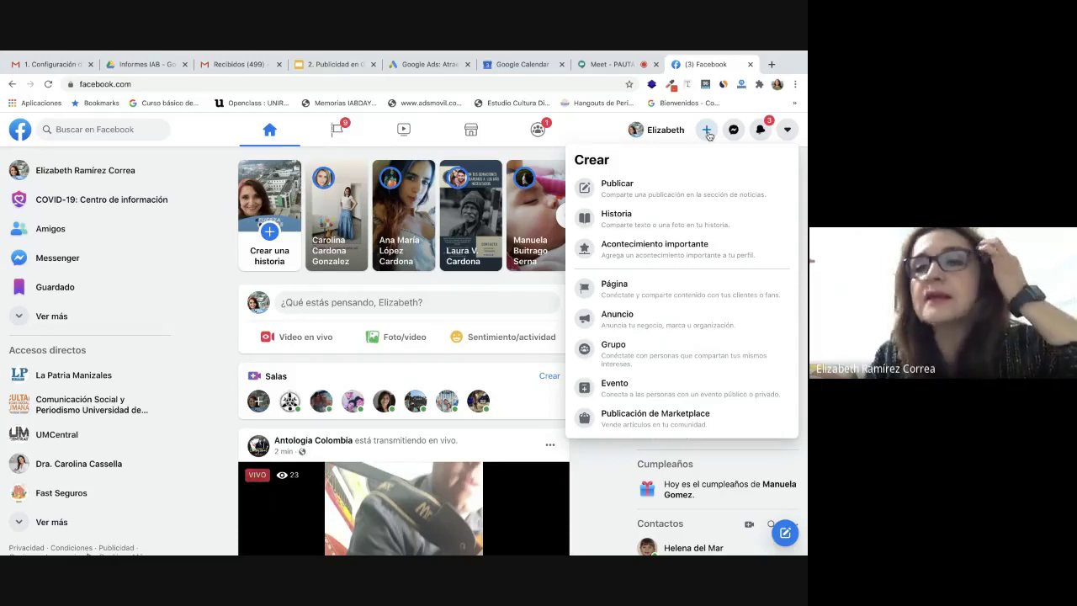
{"action": "left_click", "coordinate": [625, 325]}
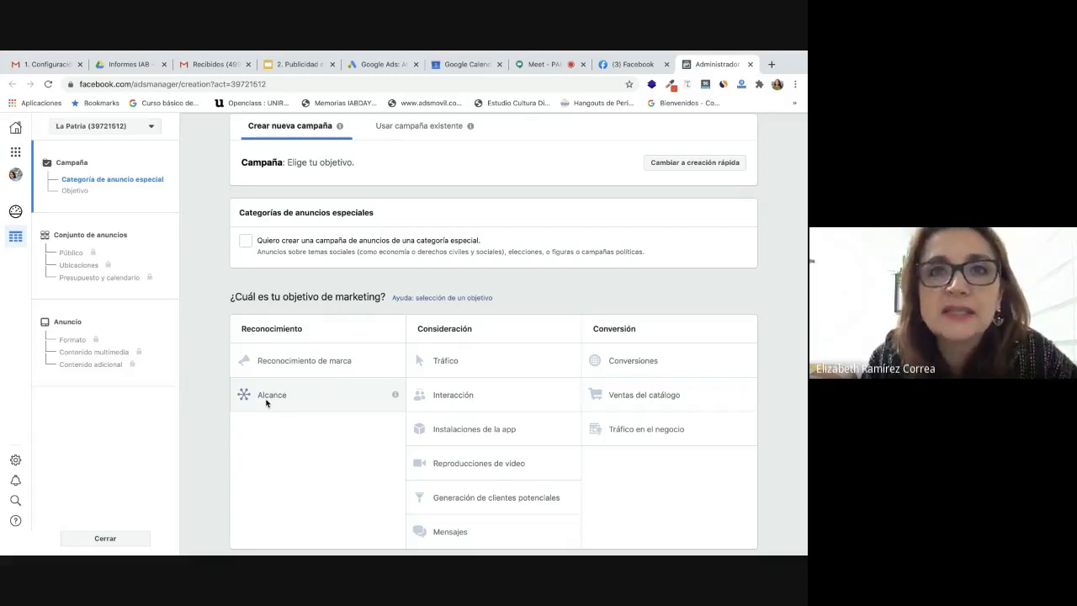
{"action": "left_click", "coordinate": [463, 399]}
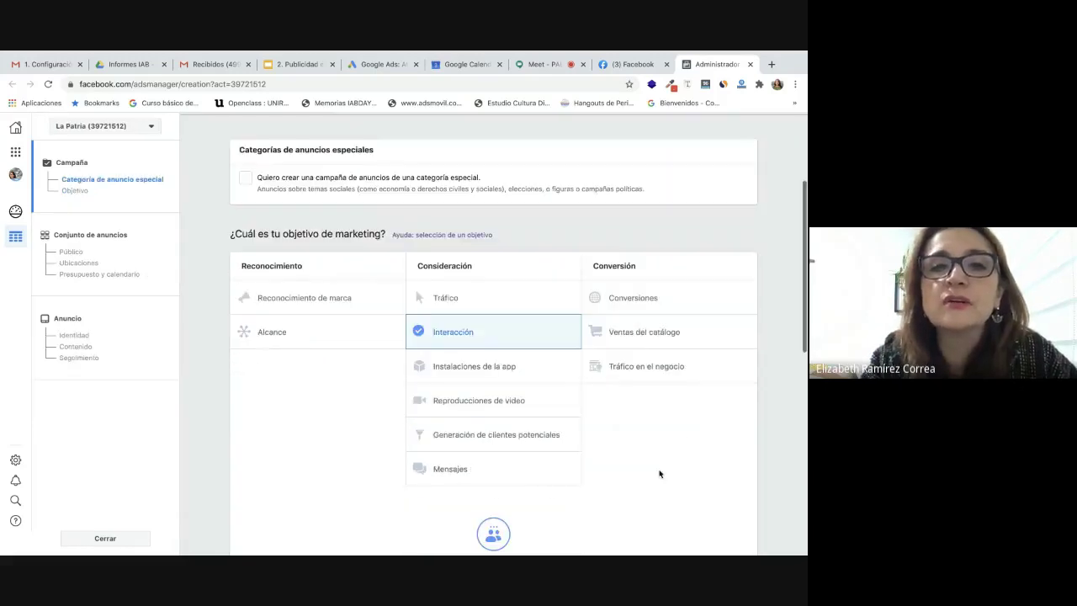
Examine the marketing objectives and the Interacción campaign's settings, including the interaction types, A/B test explanation and budget optimization.
{"action": "scroll", "coordinate": [667, 473], "scroll_direction": "up", "scroll_amount": 1}
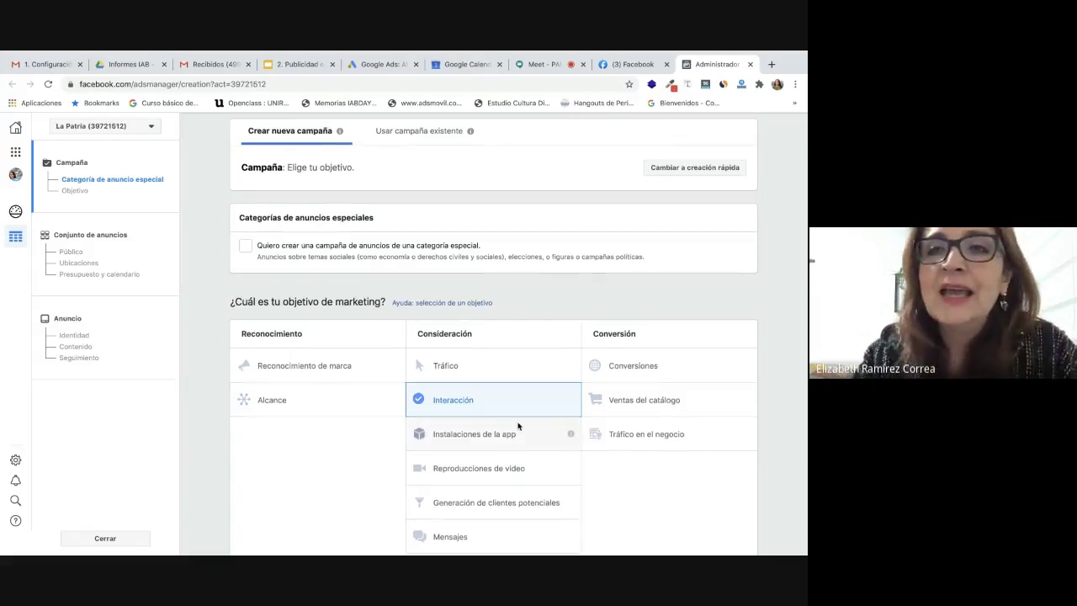
{"action": "scroll", "coordinate": [517, 425], "scroll_direction": "down", "scroll_amount": 2}
{"action": "scroll", "coordinate": [517, 426], "scroll_direction": "down", "scroll_amount": 5}
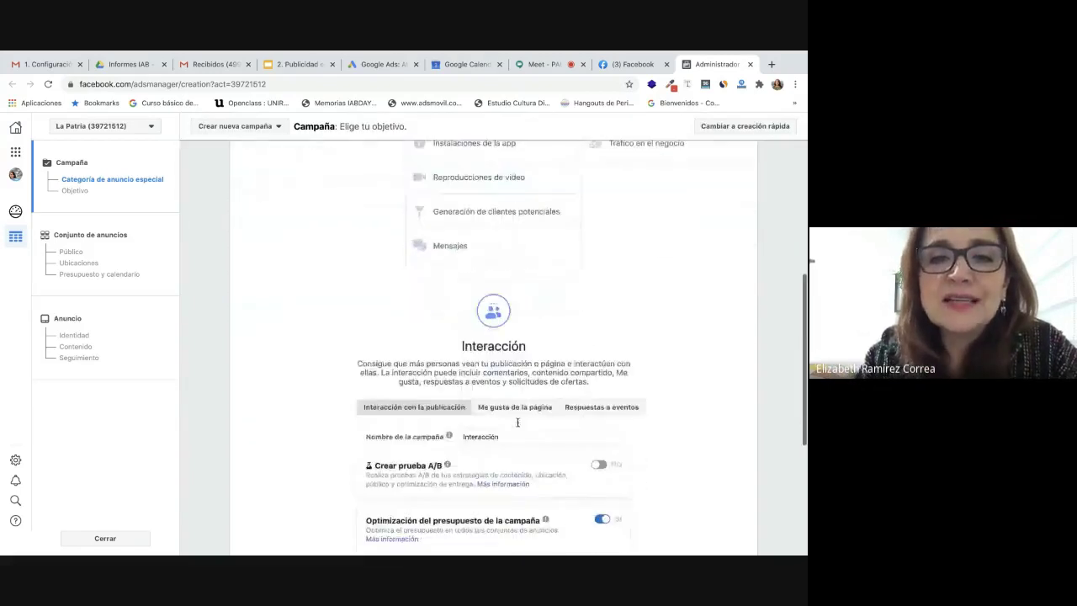
{"action": "scroll", "coordinate": [518, 425], "scroll_direction": "up", "scroll_amount": 5}
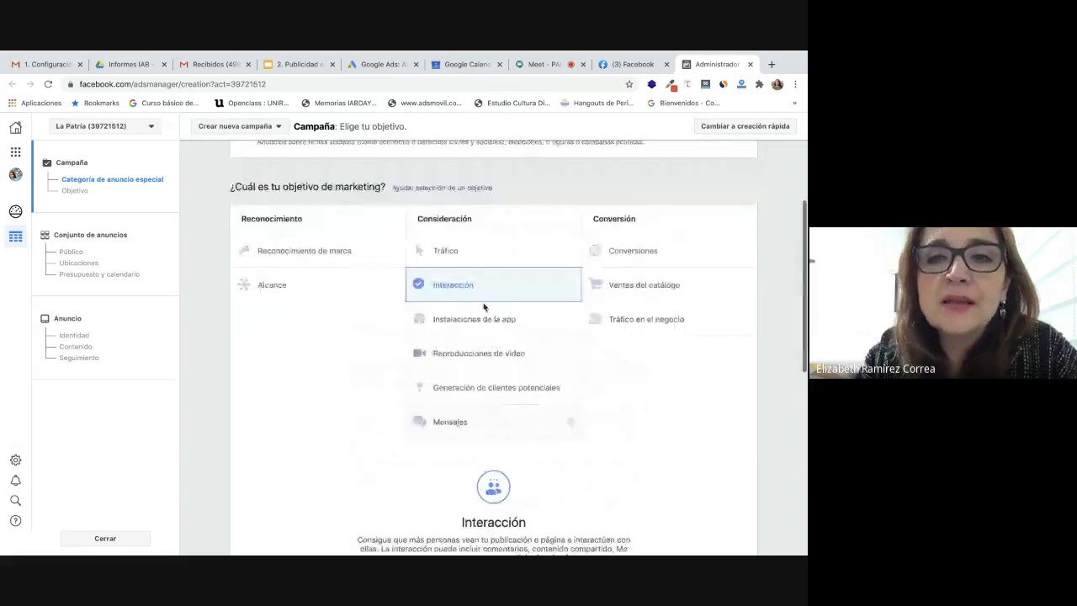
{"action": "scroll", "coordinate": [469, 293], "scroll_direction": "down", "scroll_amount": 2}
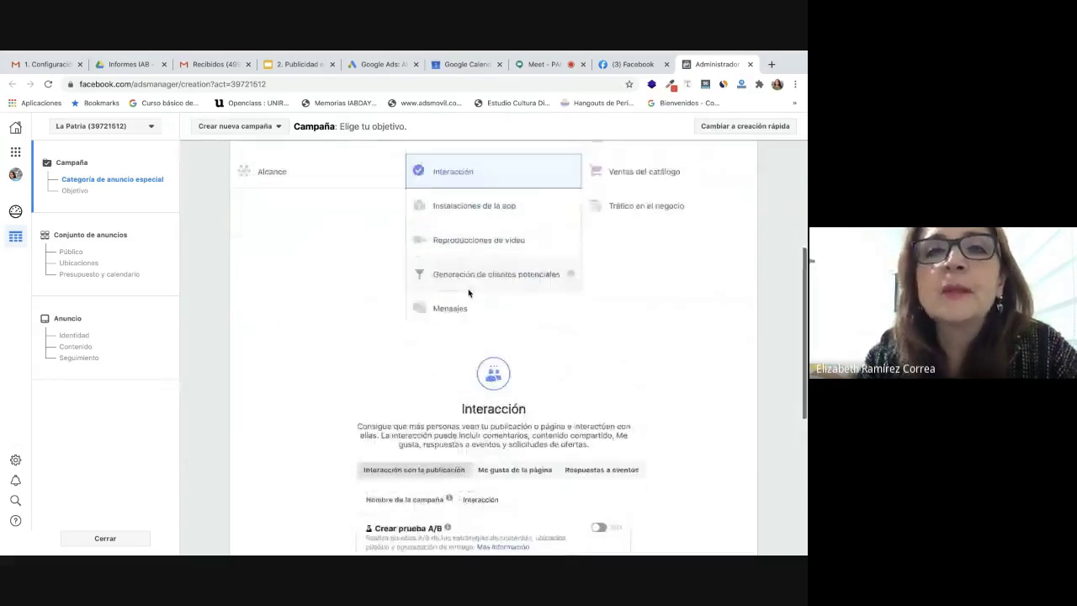
{"action": "scroll", "coordinate": [469, 292], "scroll_direction": "up", "scroll_amount": 4}
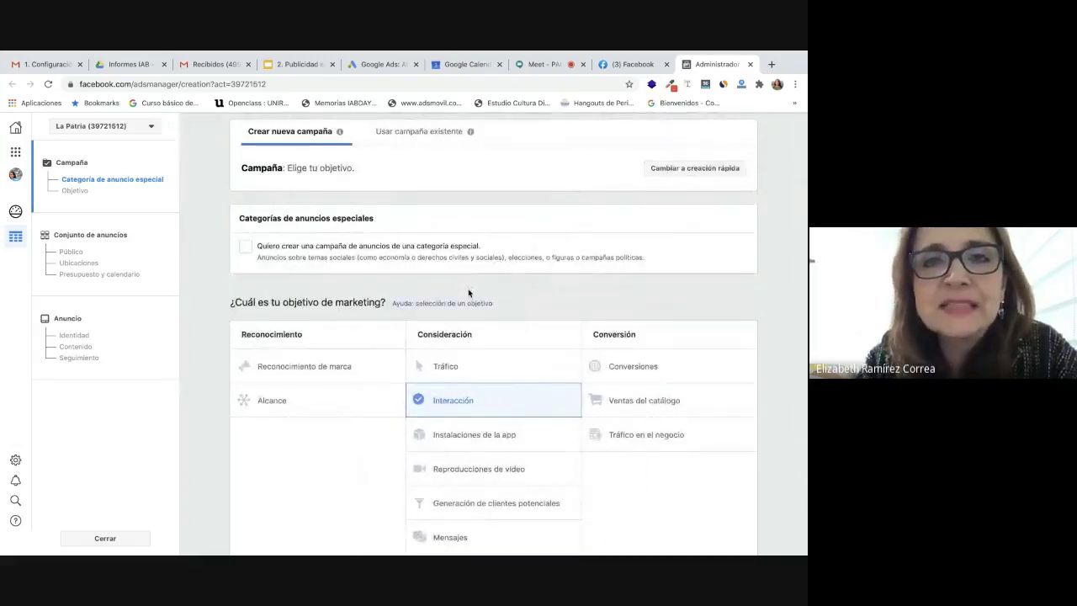
{"action": "scroll", "coordinate": [468, 293], "scroll_direction": "down", "scroll_amount": 6}
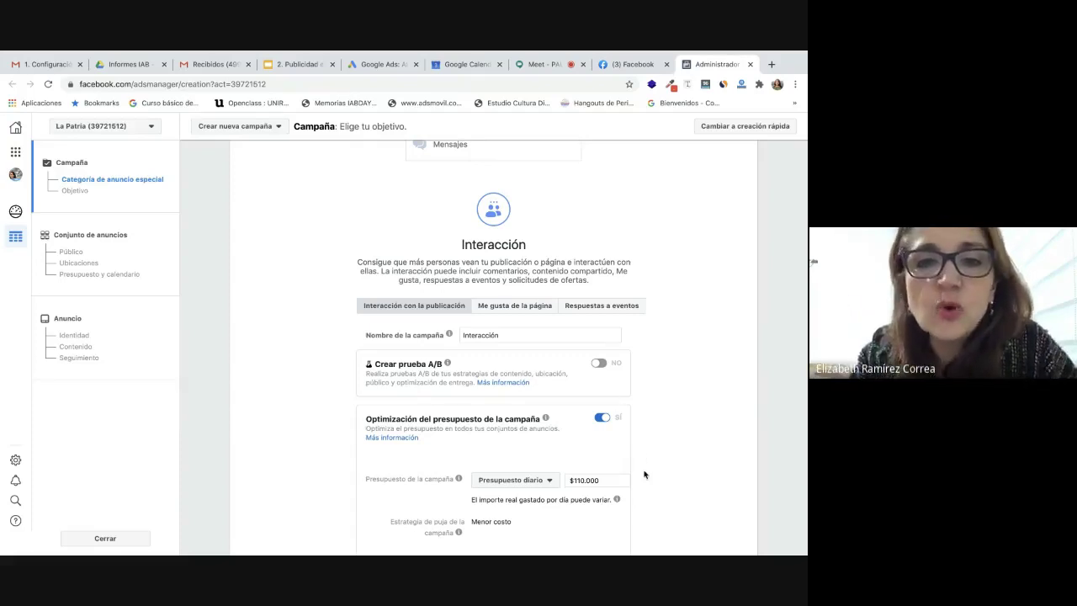
{"action": "scroll", "coordinate": [643, 471], "scroll_direction": "down", "scroll_amount": 2}
{"action": "mouse_move", "coordinate": [447, 290]}
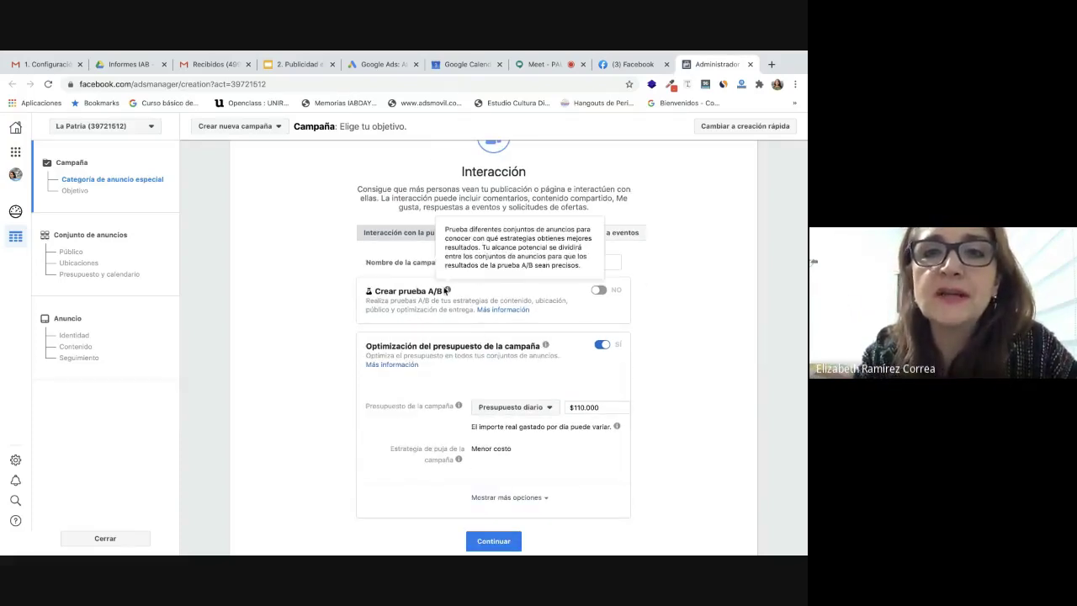
{"action": "scroll", "coordinate": [757, 518], "scroll_direction": "down", "scroll_amount": 1}
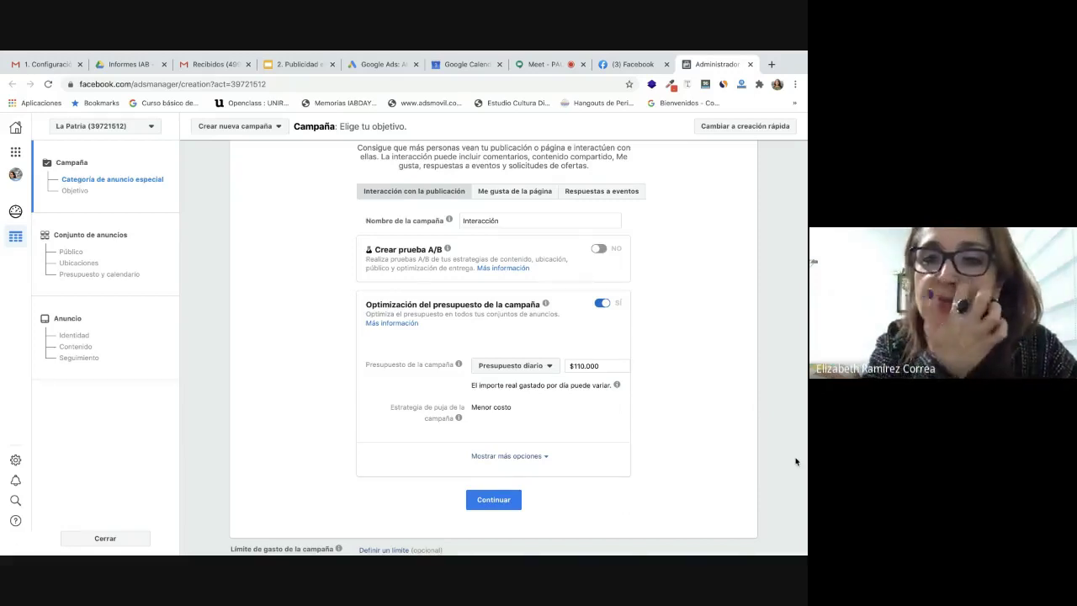
Set the campaign budget to a Presupuesto total of 400000 and continue to the ad set's audience settings.
{"action": "left_click", "coordinate": [551, 367]}
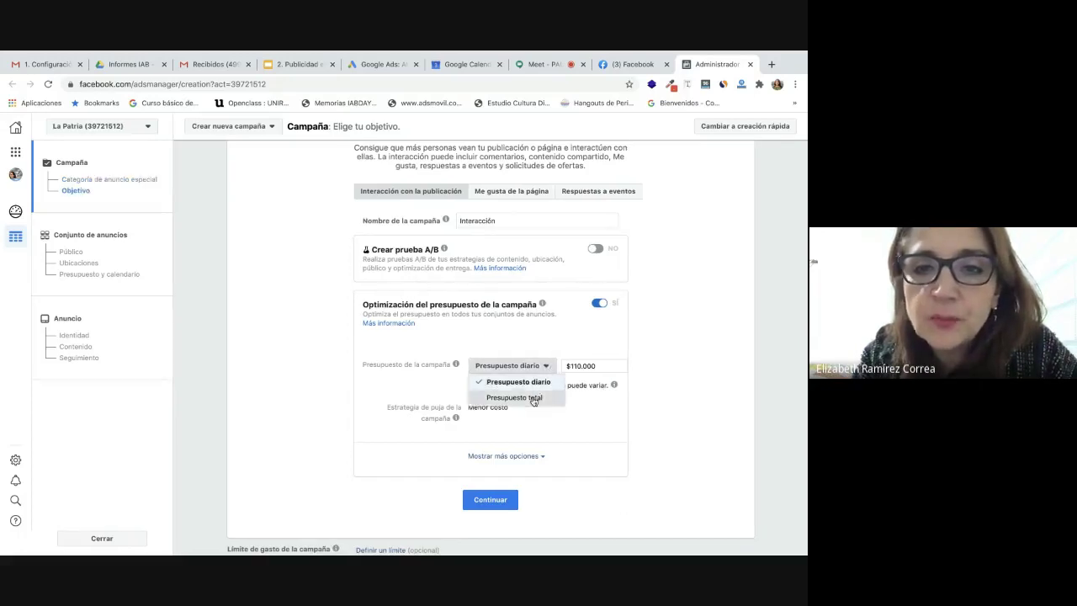
{"action": "left_click", "coordinate": [551, 397]}
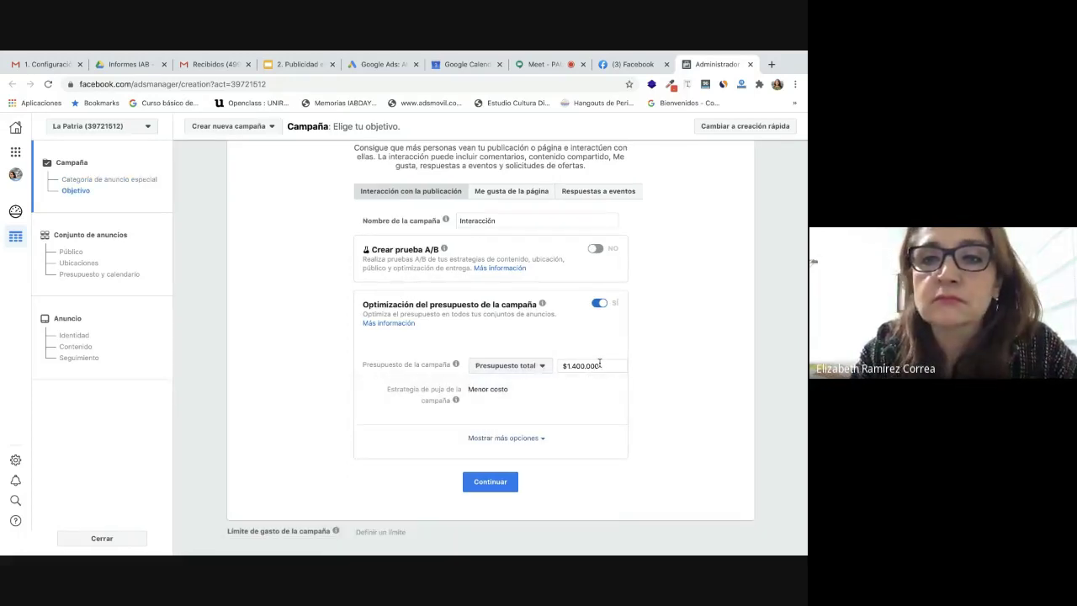
{"action": "left_click_drag", "start_coordinate": [599, 367], "coordinate": [505, 371]}
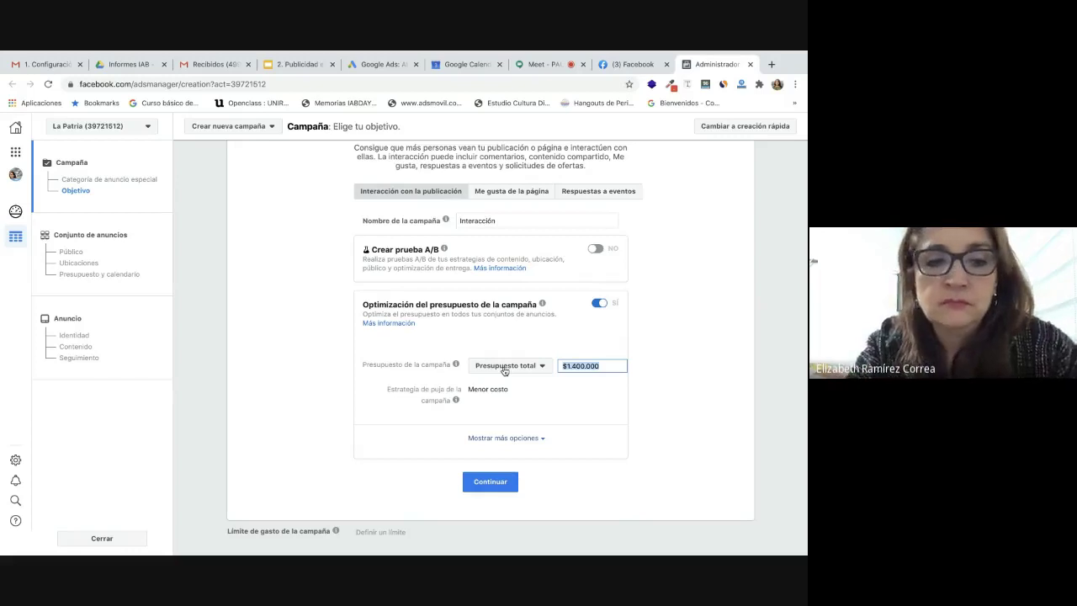
{"action": "type", "text": "400000"}
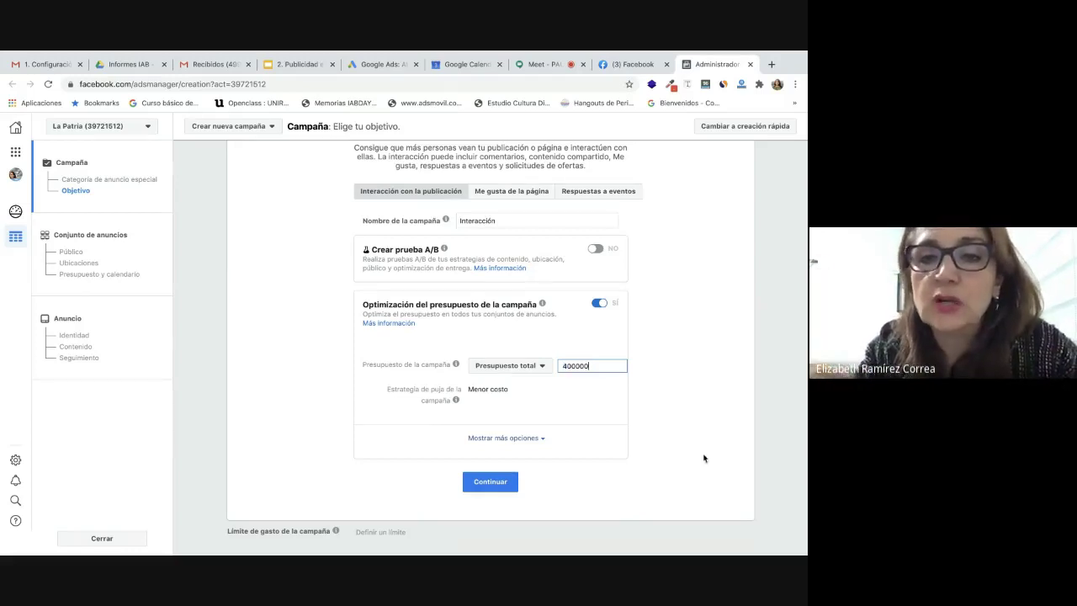
{"action": "left_click", "coordinate": [670, 491]}
{"action": "left_click", "coordinate": [490, 481]}
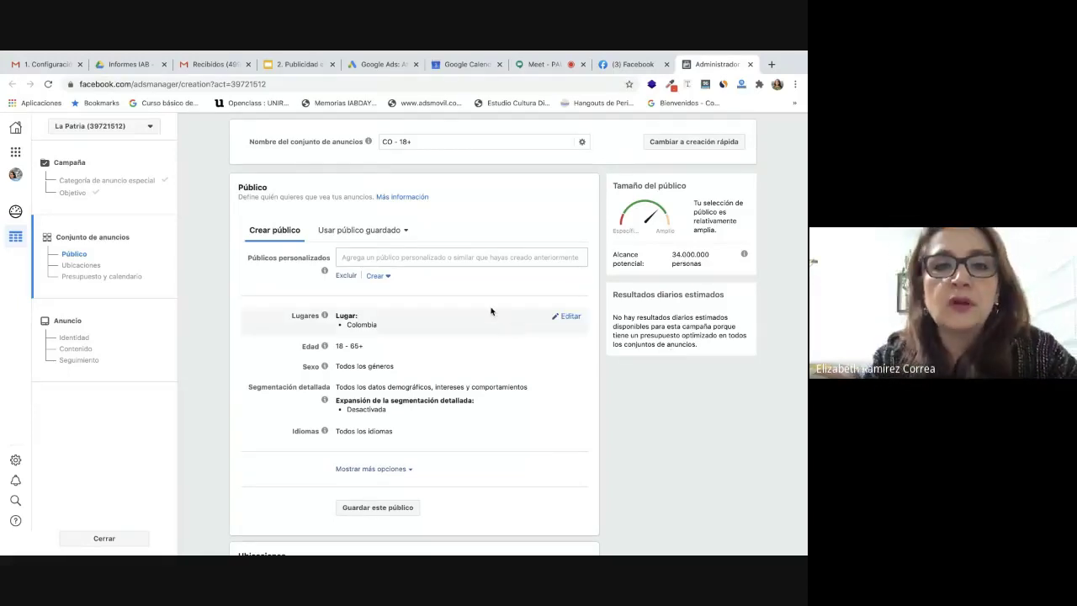
Edit the audience's Lugares and include the city Manizales, Caldas, Colombia.
{"action": "scroll", "coordinate": [491, 311], "scroll_direction": "down", "scroll_amount": 2}
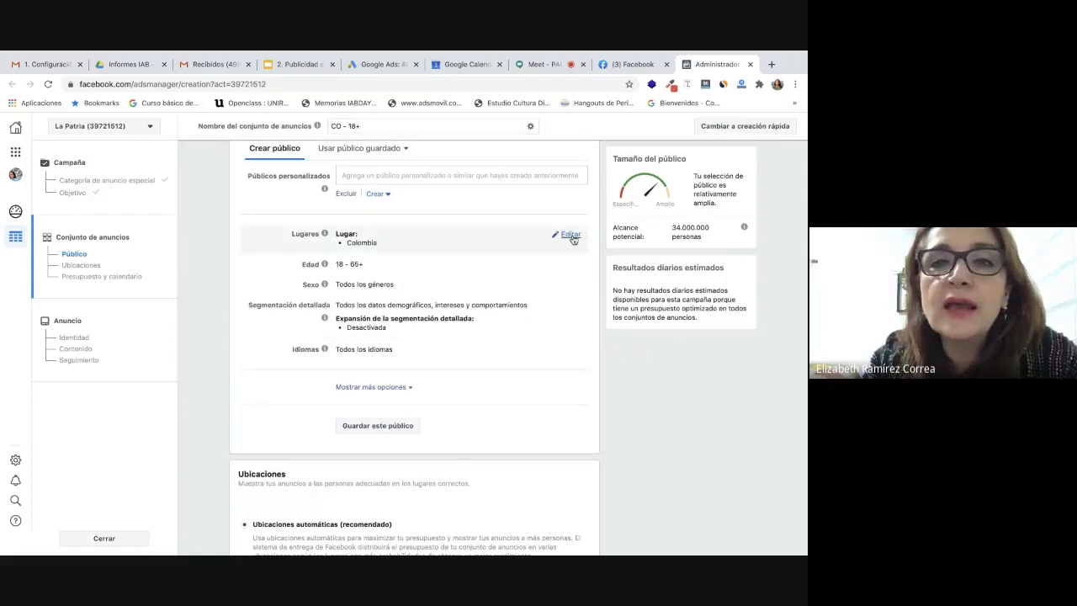
{"action": "left_click", "coordinate": [571, 236]}
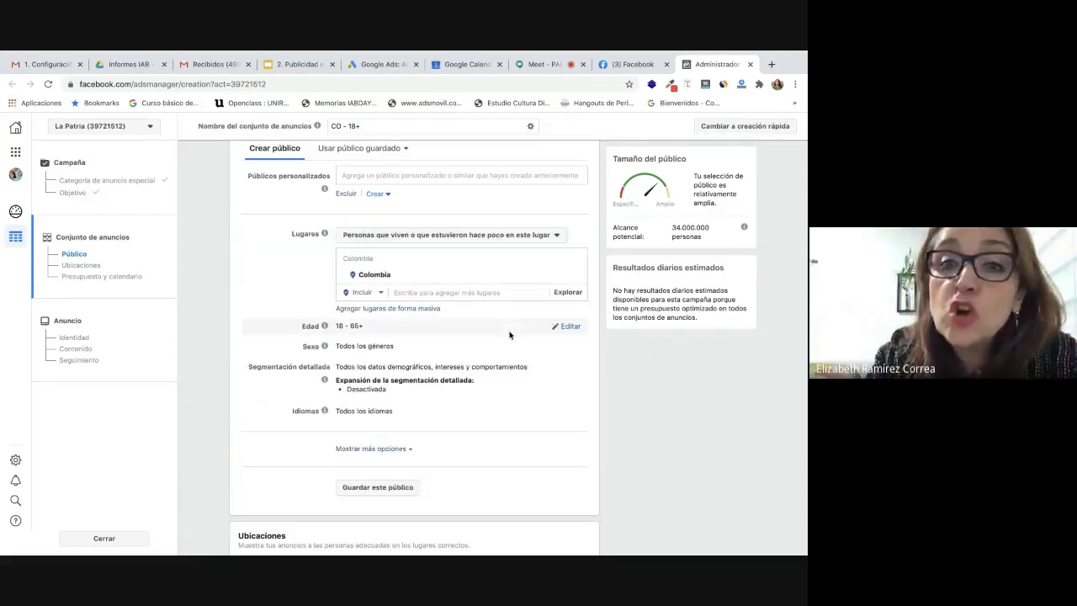
{"action": "left_click", "coordinate": [428, 293]}
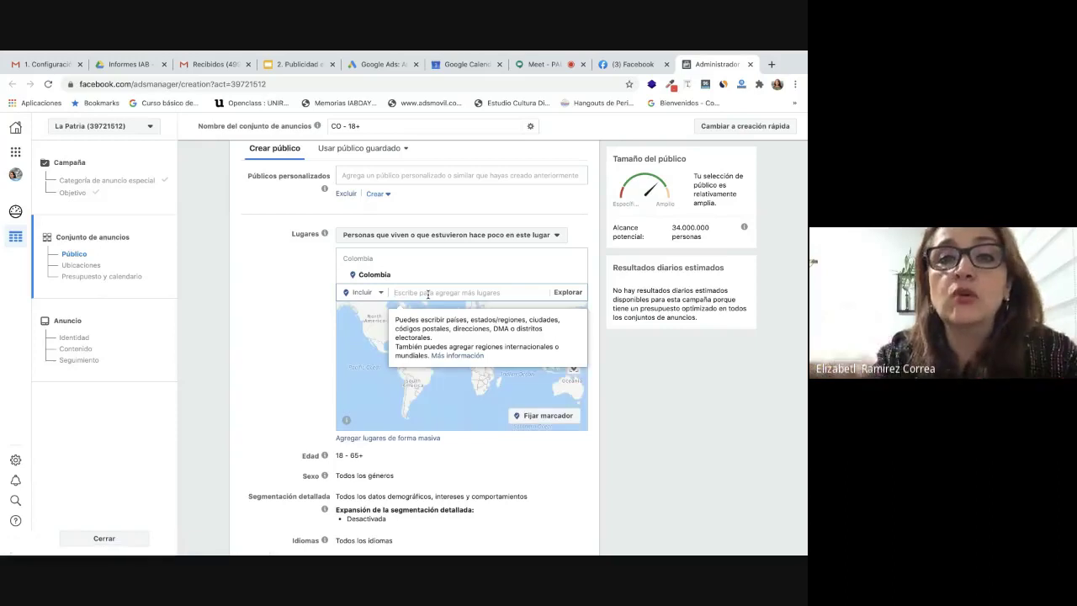
{"action": "type", "text": "manz"}
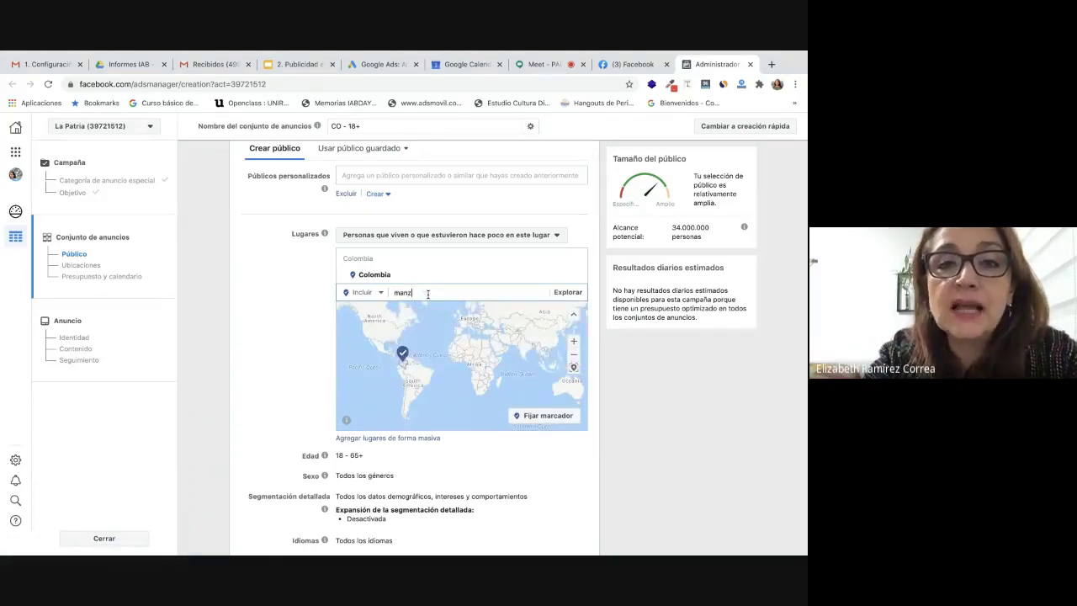
{"action": "key", "text": "BackSpace"}
{"action": "type", "text": "izale"}
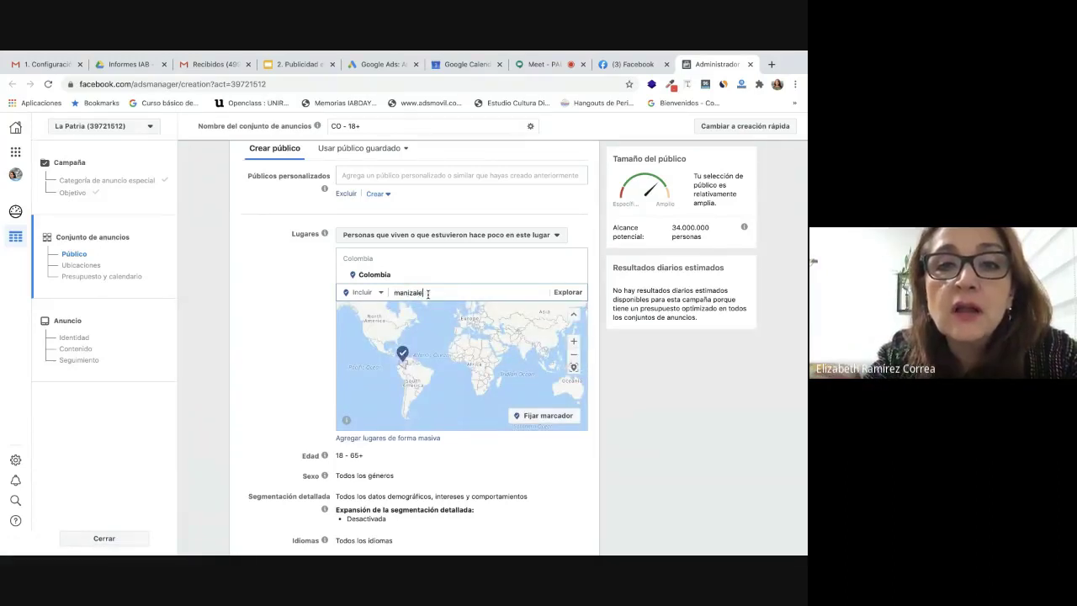
{"action": "type", "text": "s"}
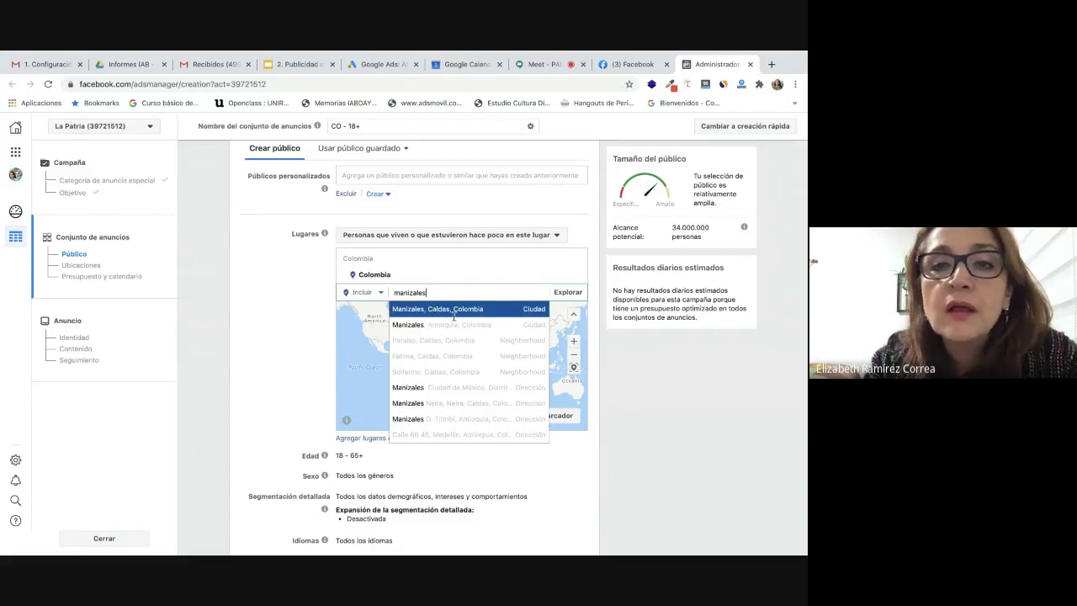
{"action": "left_click", "coordinate": [454, 311]}
Add the cities Pereira, Risaralda, Colombia and Armenia, Quindío, Colombia to the audience's included locations.
{"action": "type", "text": "pereir"}
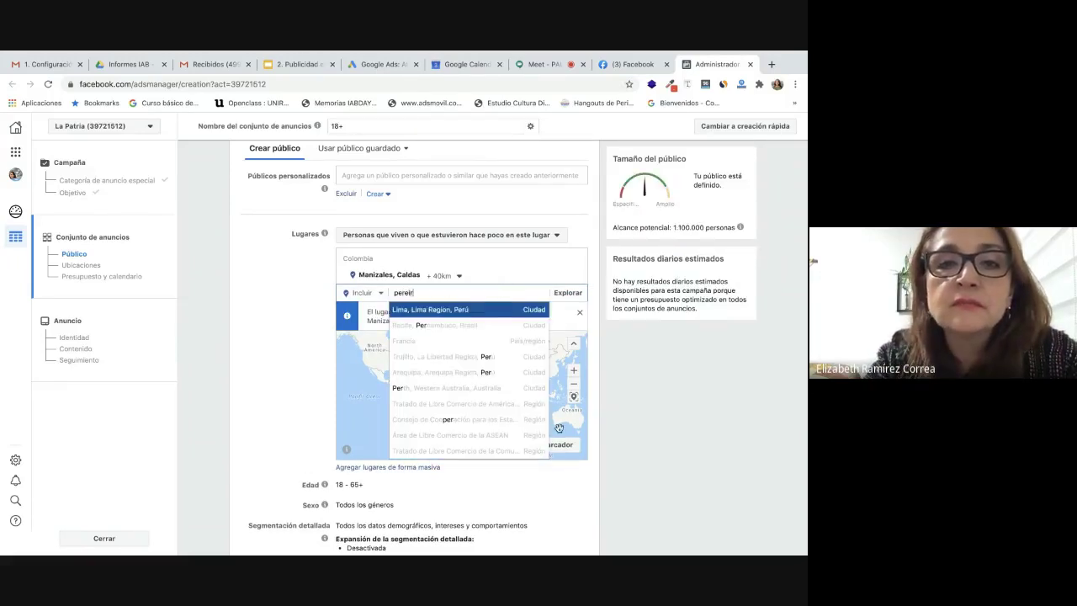
{"action": "type", "text": "a"}
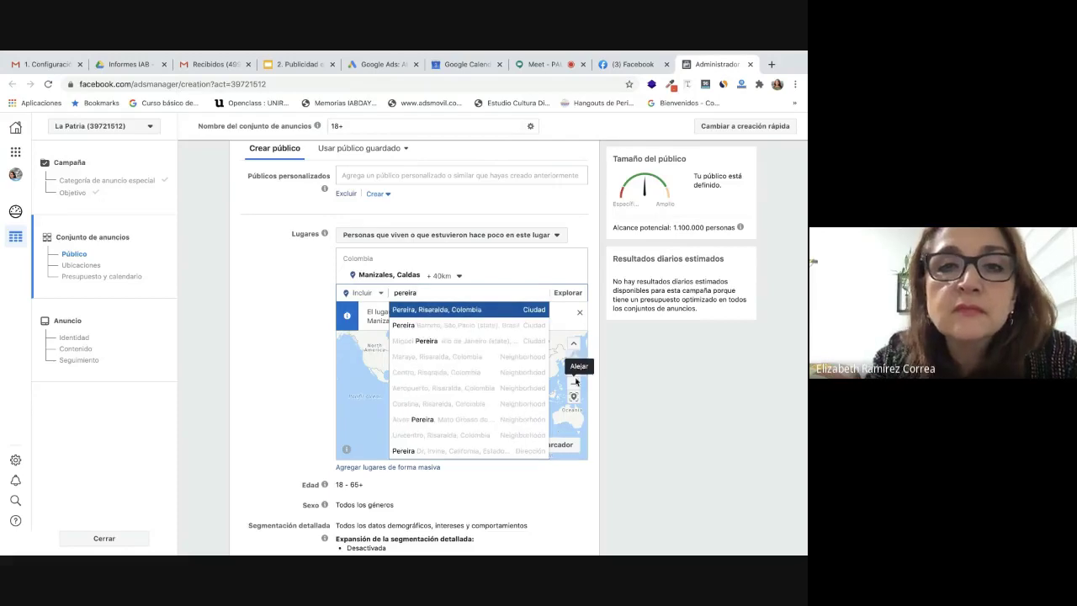
{"action": "left_click", "coordinate": [439, 310]}
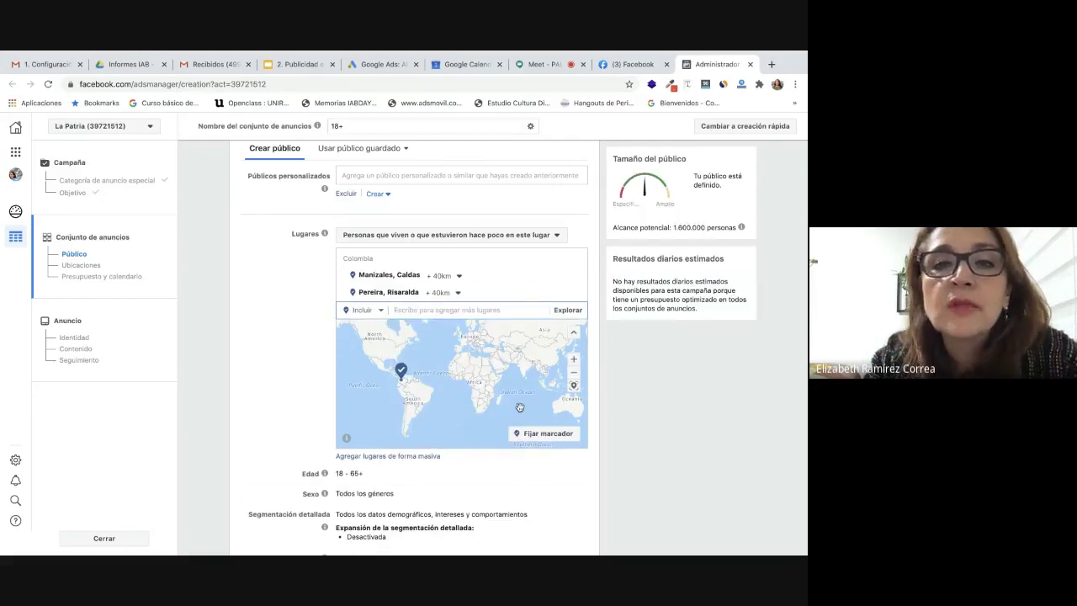
{"action": "type", "text": "armenia"}
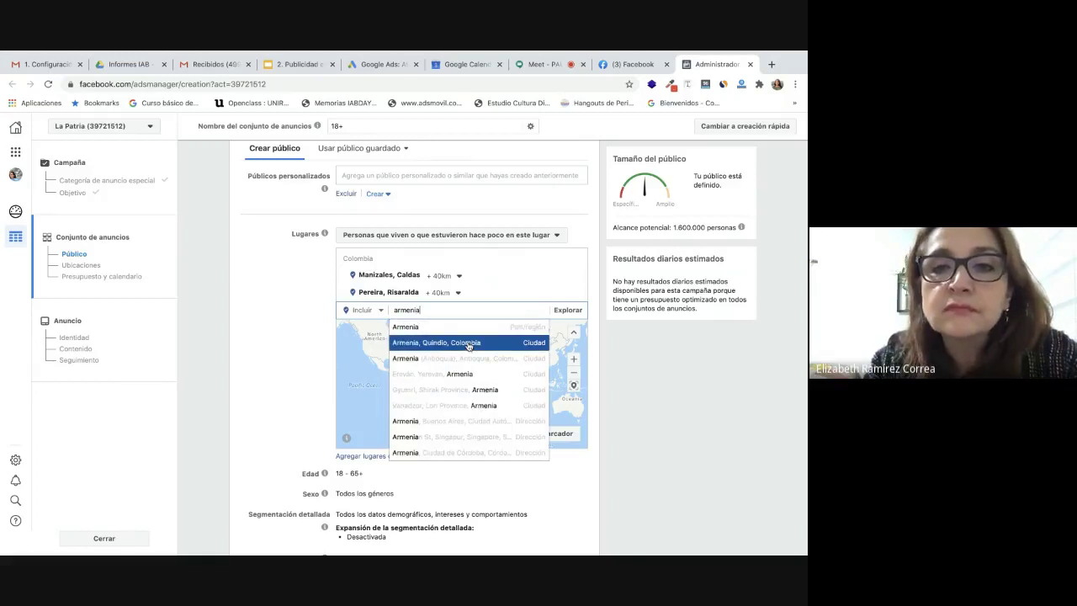
{"action": "left_click", "coordinate": [469, 343]}
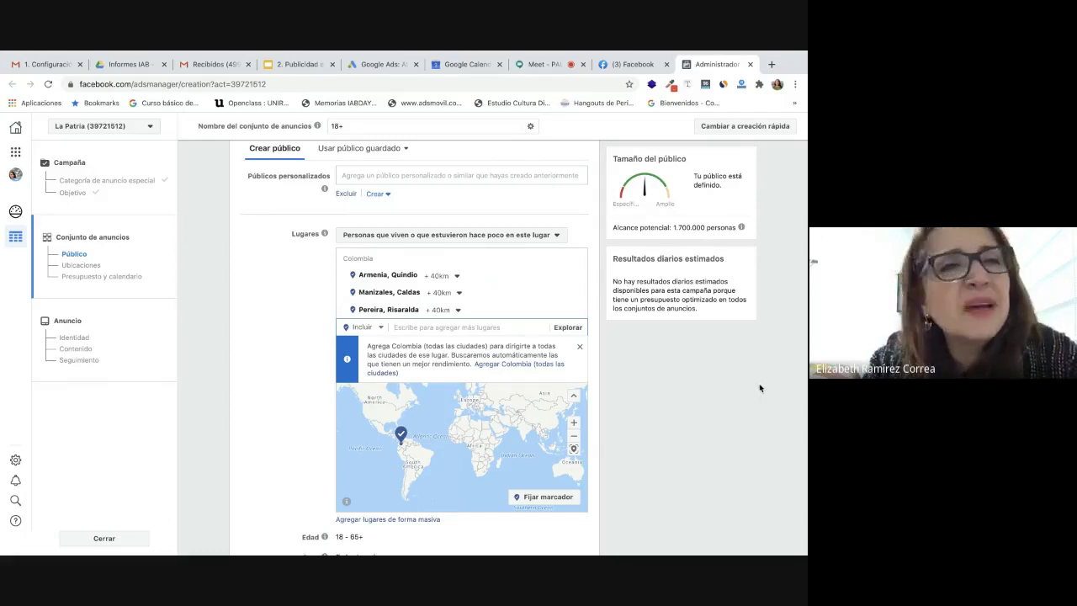
Edit the Segmentación detallada and include people with the interest Mascotas.
{"action": "scroll", "coordinate": [739, 428], "scroll_direction": "down", "scroll_amount": 5}
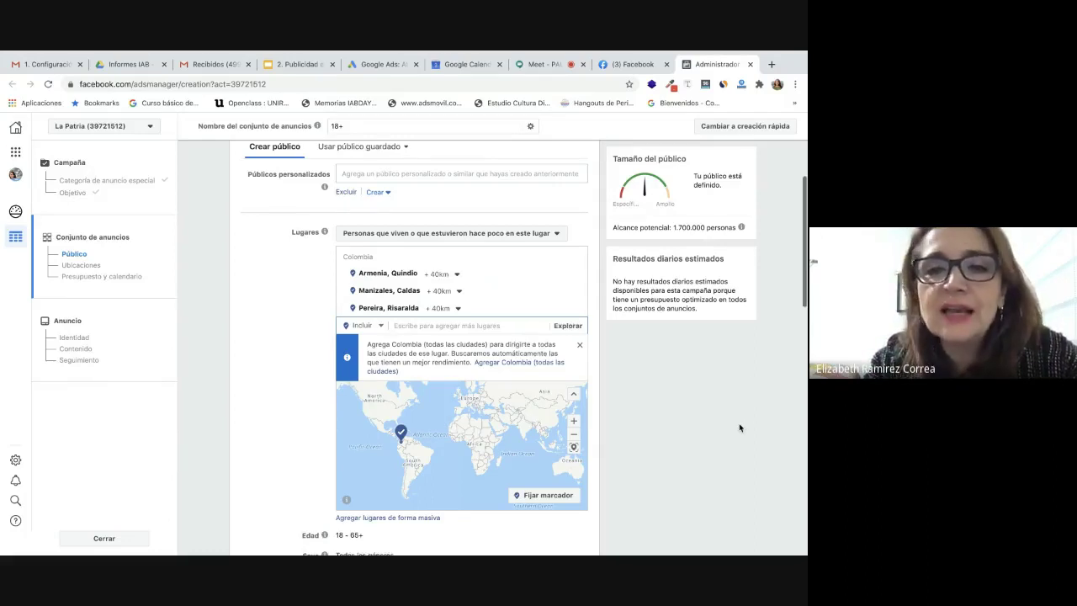
{"action": "scroll", "coordinate": [739, 428], "scroll_direction": "down", "scroll_amount": 1}
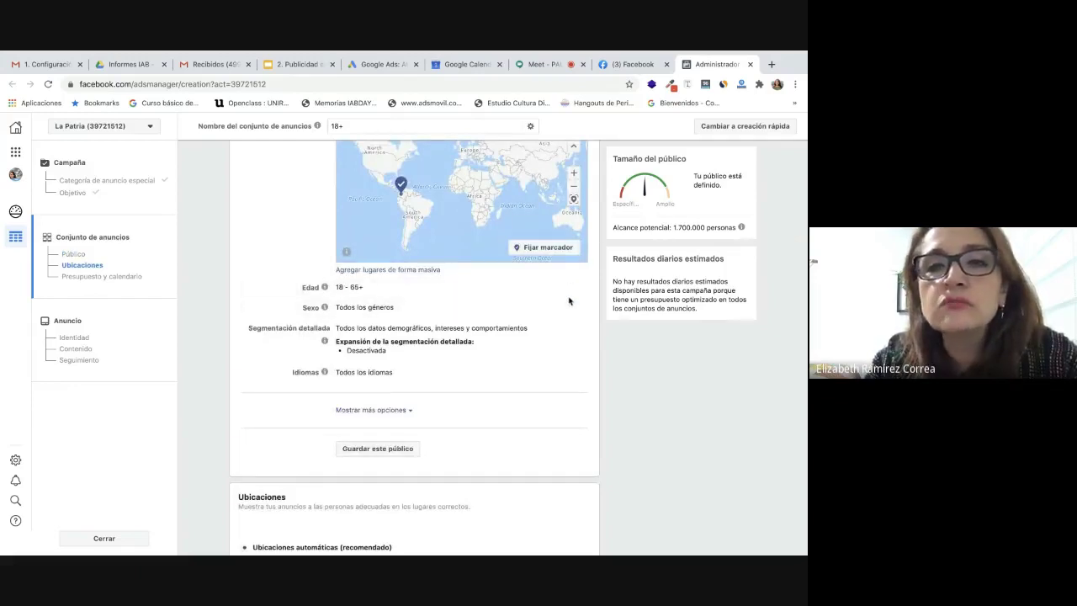
{"action": "mouse_move", "coordinate": [572, 298]}
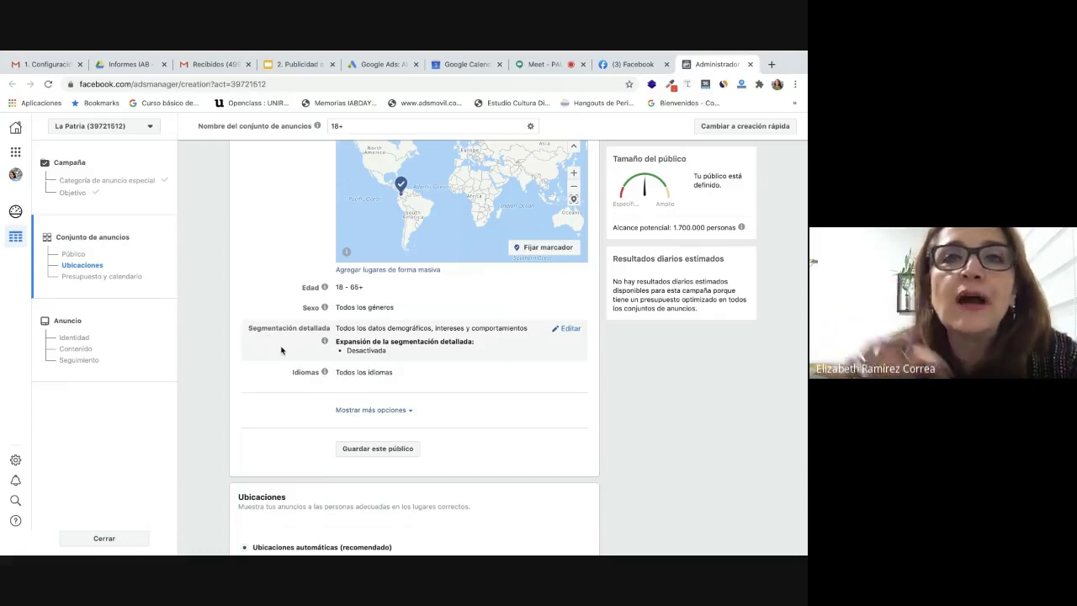
{"action": "left_click", "coordinate": [567, 328]}
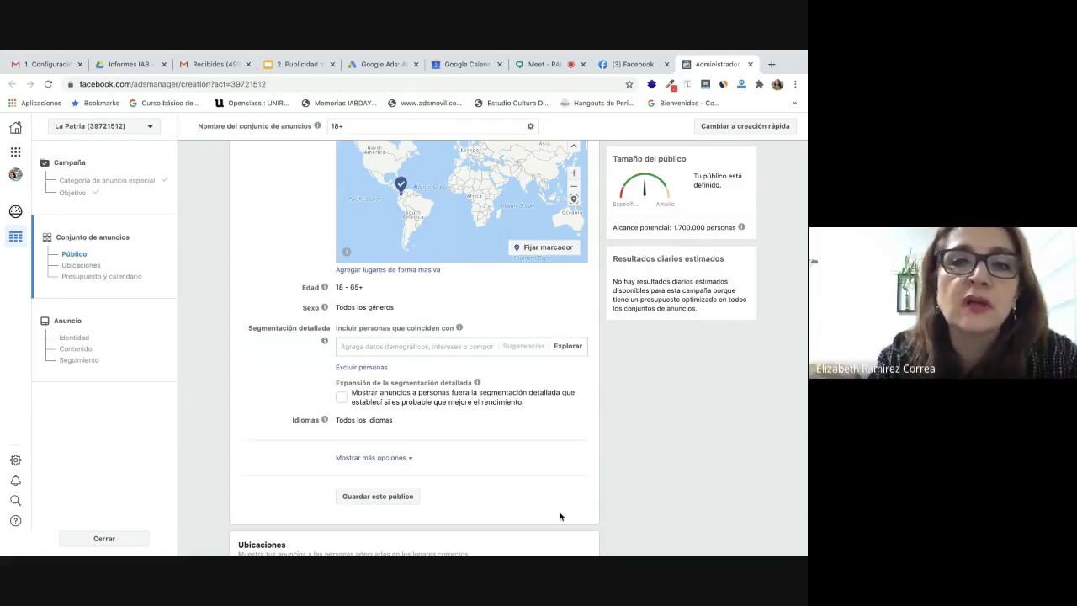
{"action": "left_click", "coordinate": [352, 348]}
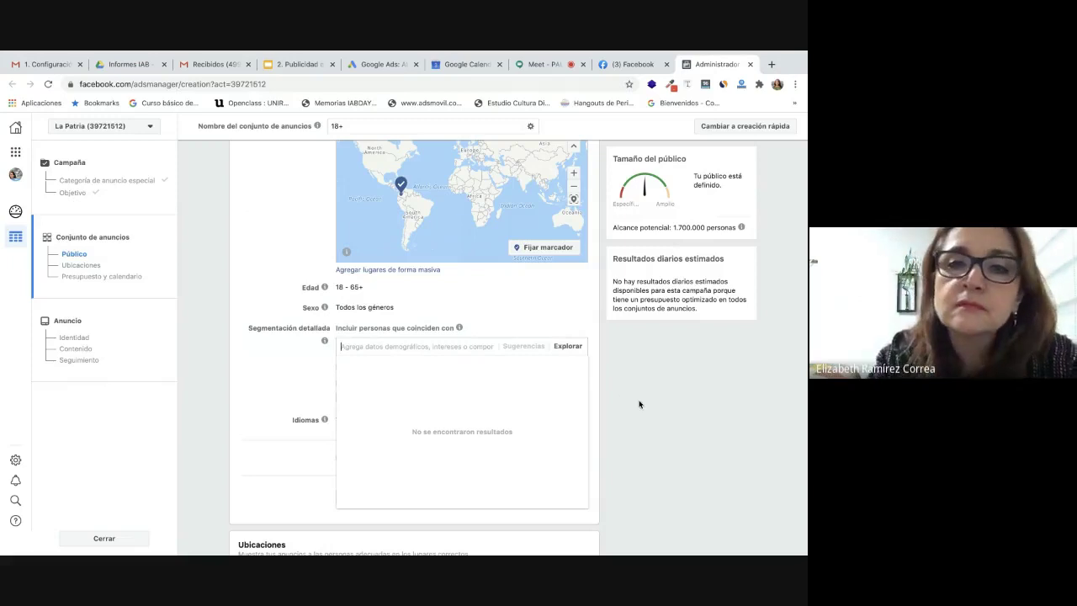
{"action": "scroll", "coordinate": [672, 400], "scroll_direction": "down", "scroll_amount": 2}
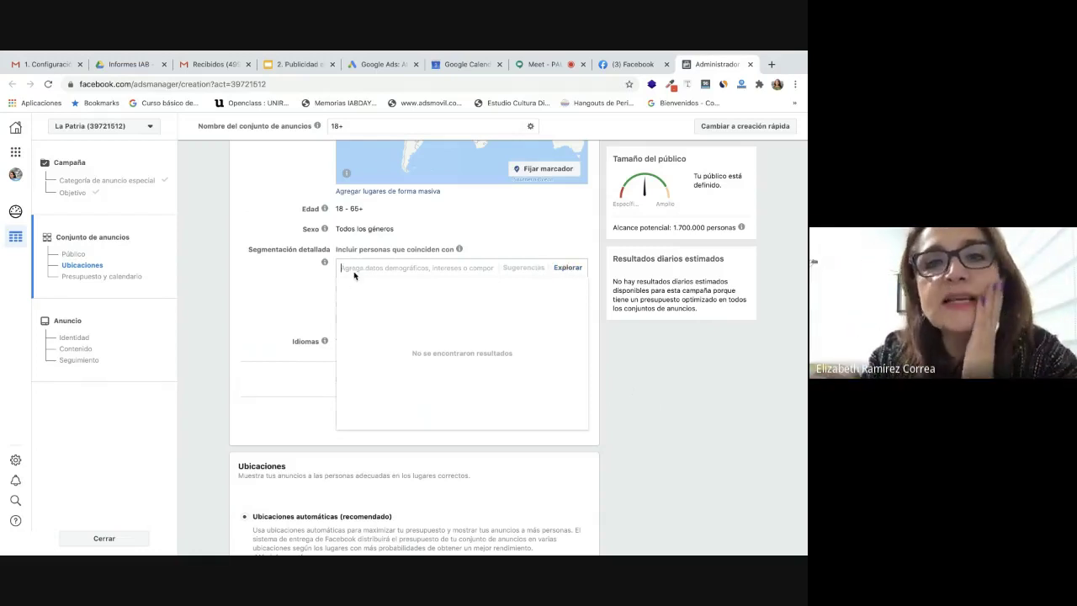
{"action": "type", "text": "mascotas"}
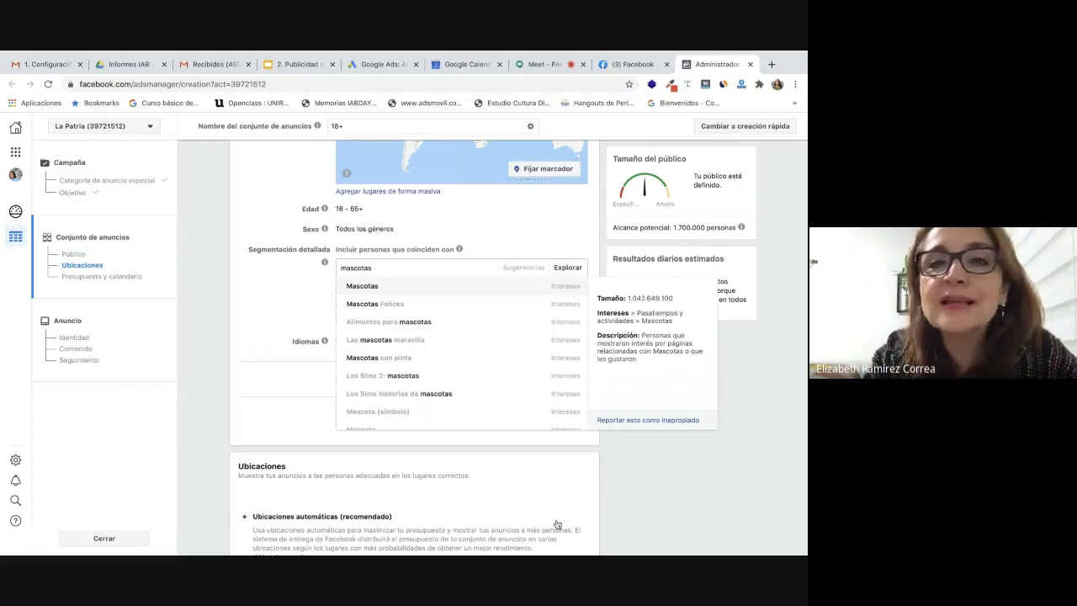
{"action": "left_click", "coordinate": [569, 290]}
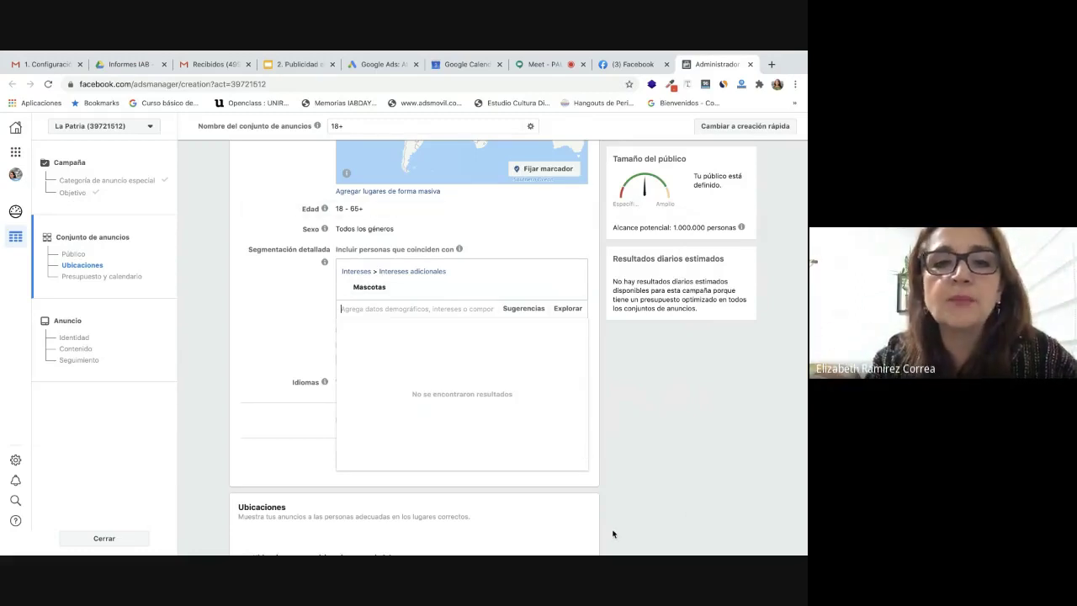
Search the detailed targeting for gatos and add the interest Gatos y perros.
{"action": "type", "text": "gatos"}
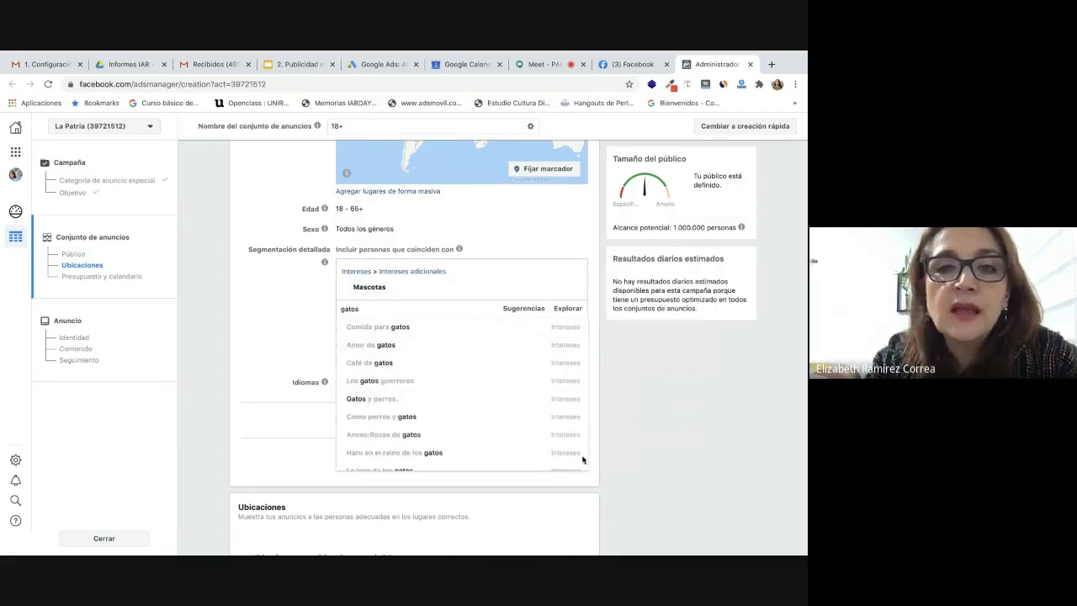
{"action": "scroll", "coordinate": [412, 434], "scroll_direction": "down", "scroll_amount": 1}
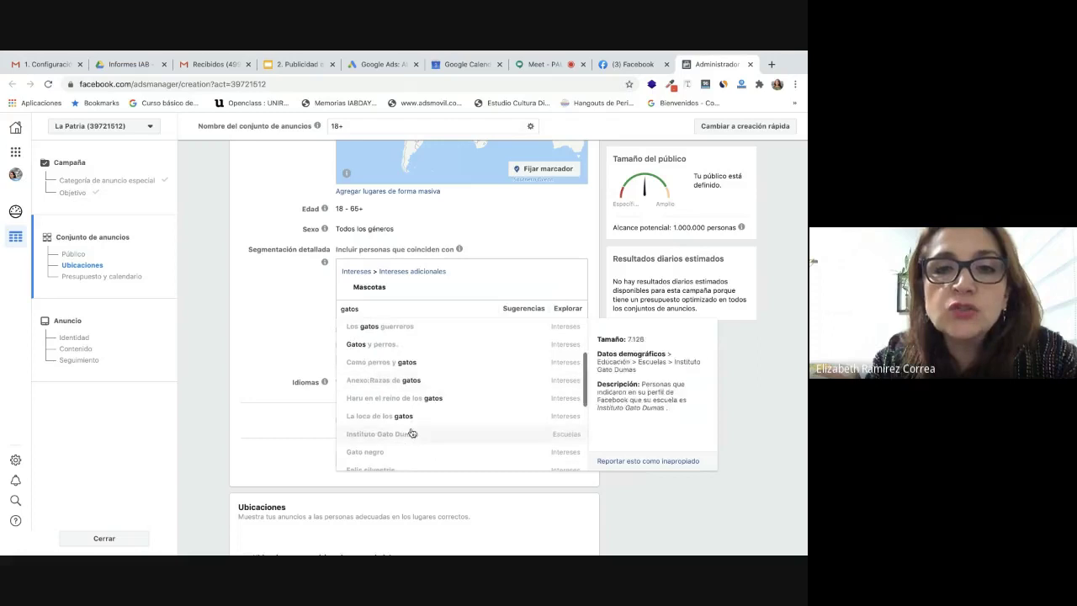
{"action": "left_click", "coordinate": [373, 346]}
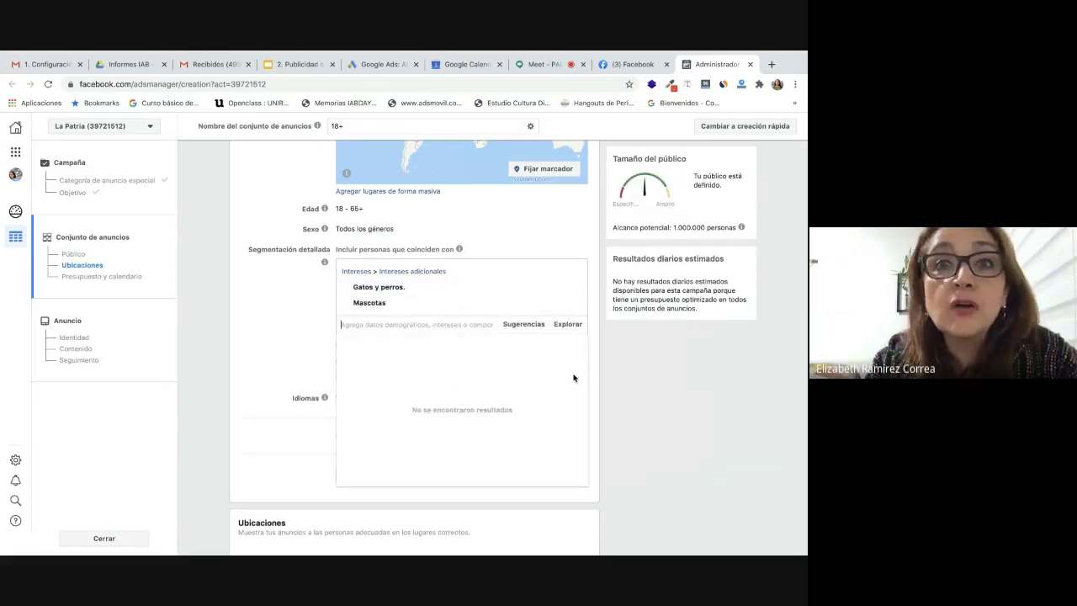
Explore the Datos demográficos targeting options and examine Educación, including Nivel de formación and Campos de estudio.
{"action": "left_click", "coordinate": [567, 327]}
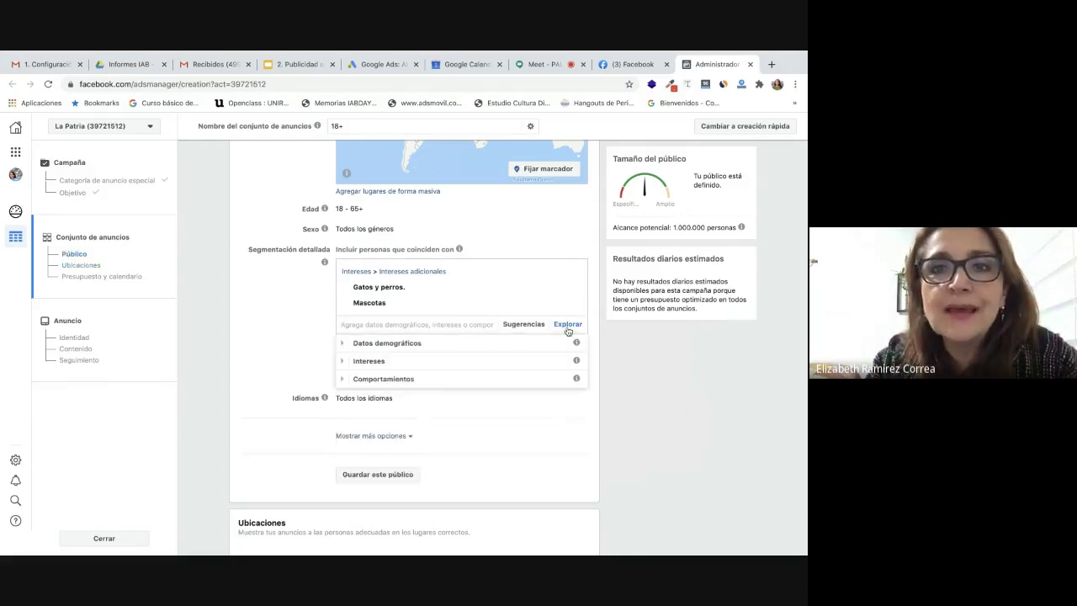
{"action": "left_click", "coordinate": [360, 349]}
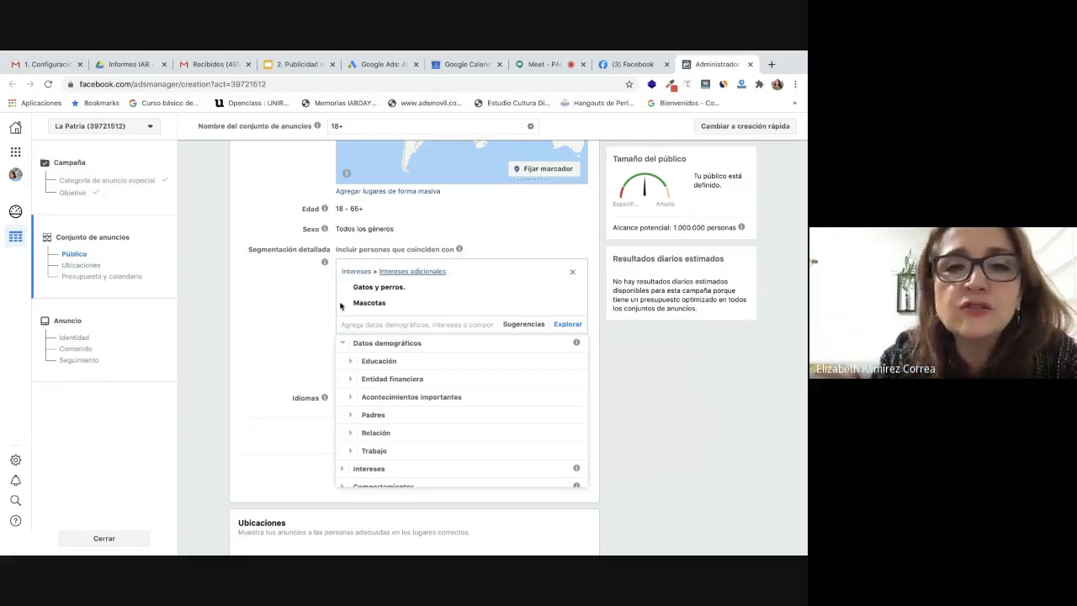
{"action": "left_click", "coordinate": [363, 362]}
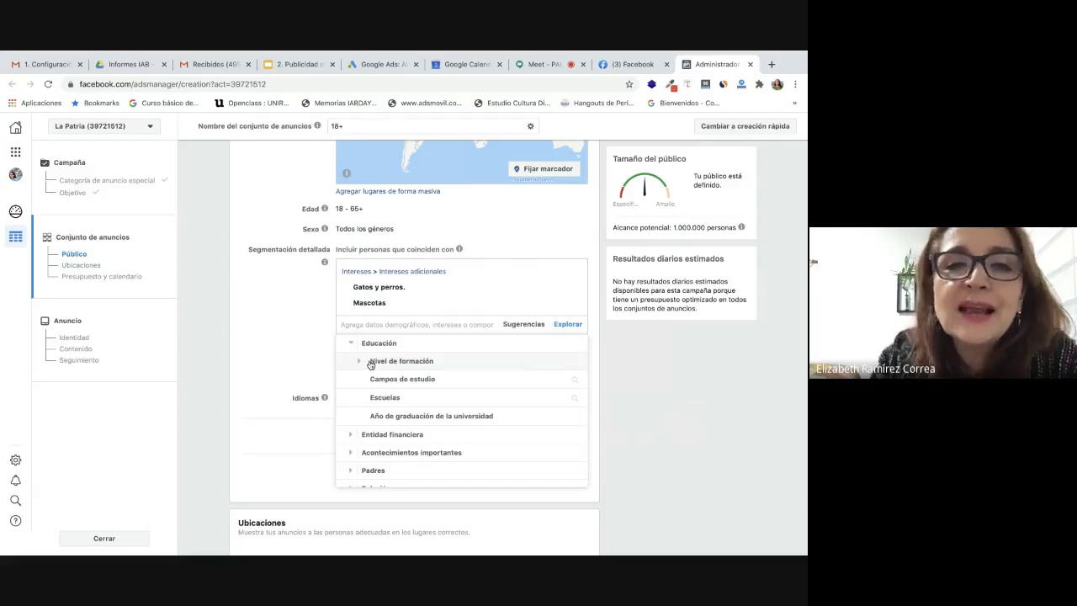
{"action": "left_click", "coordinate": [369, 362]}
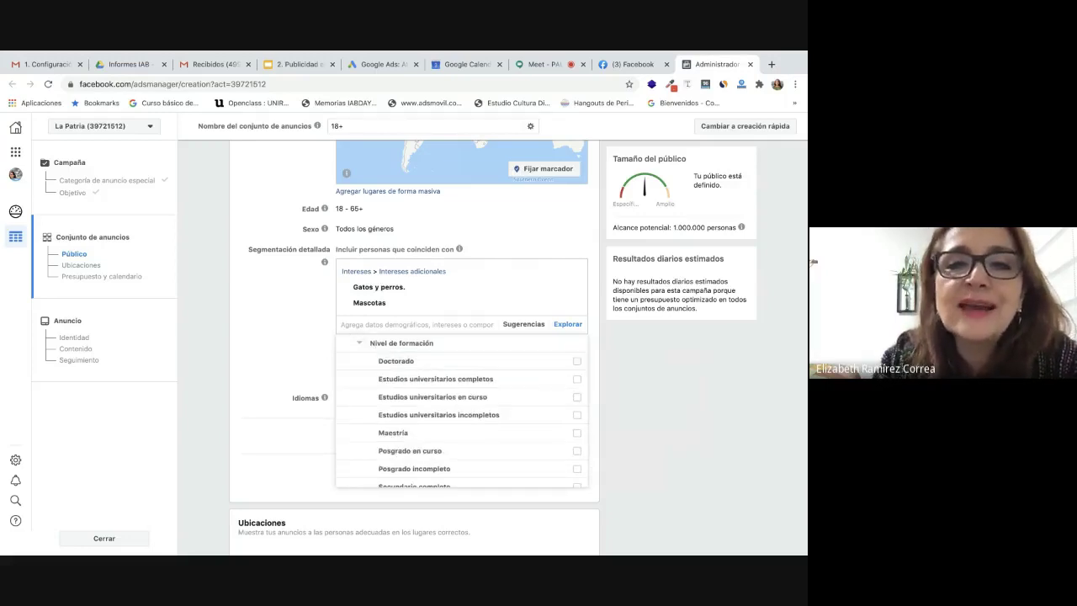
{"action": "left_click", "coordinate": [360, 344]}
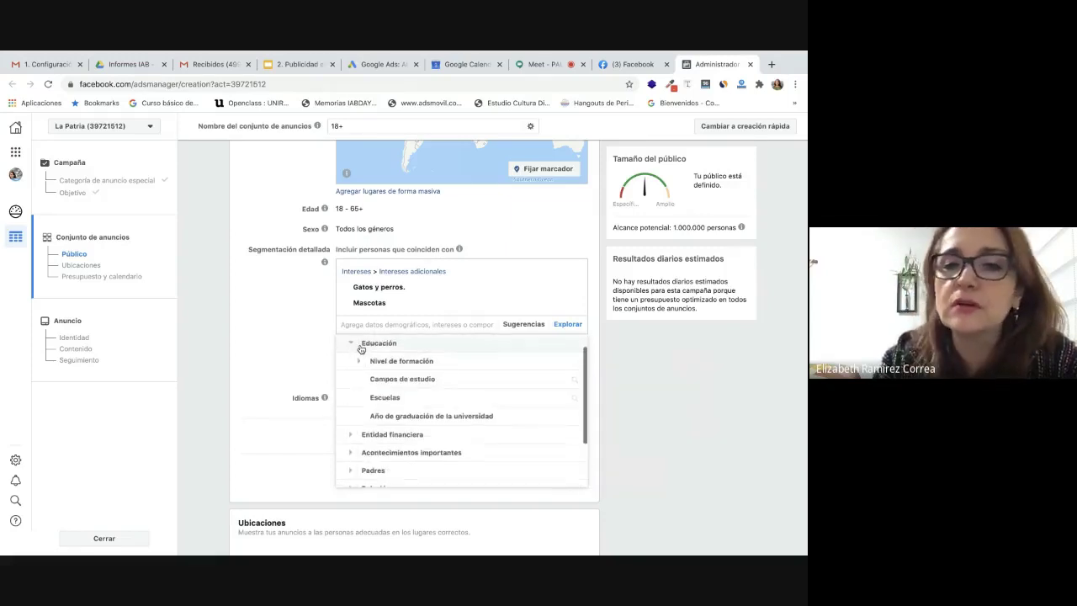
{"action": "left_click", "coordinate": [407, 379]}
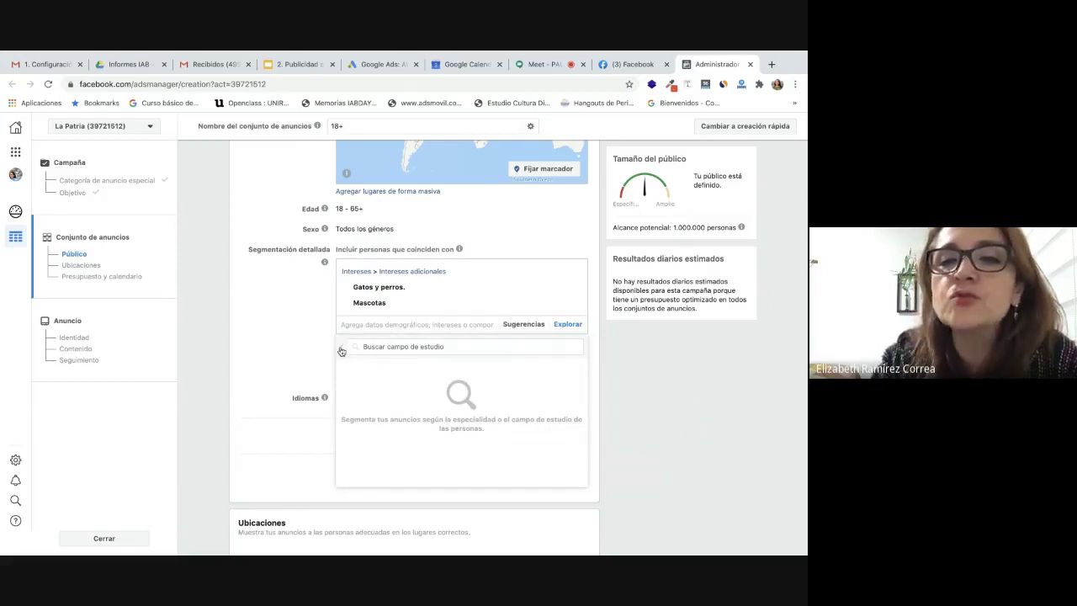
{"action": "left_click", "coordinate": [344, 348]}
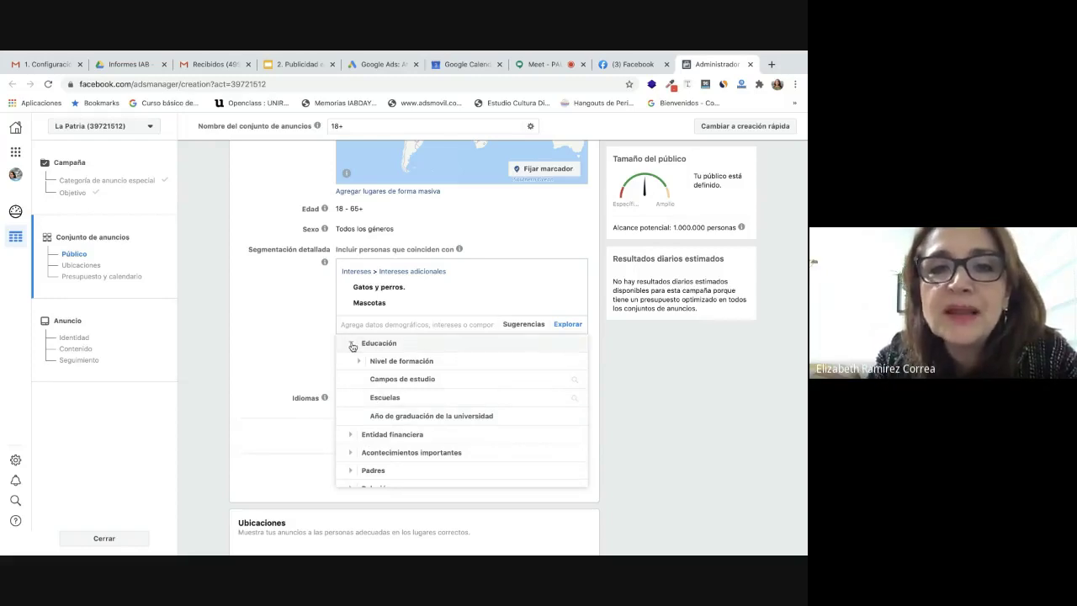
{"action": "left_click", "coordinate": [352, 346]}
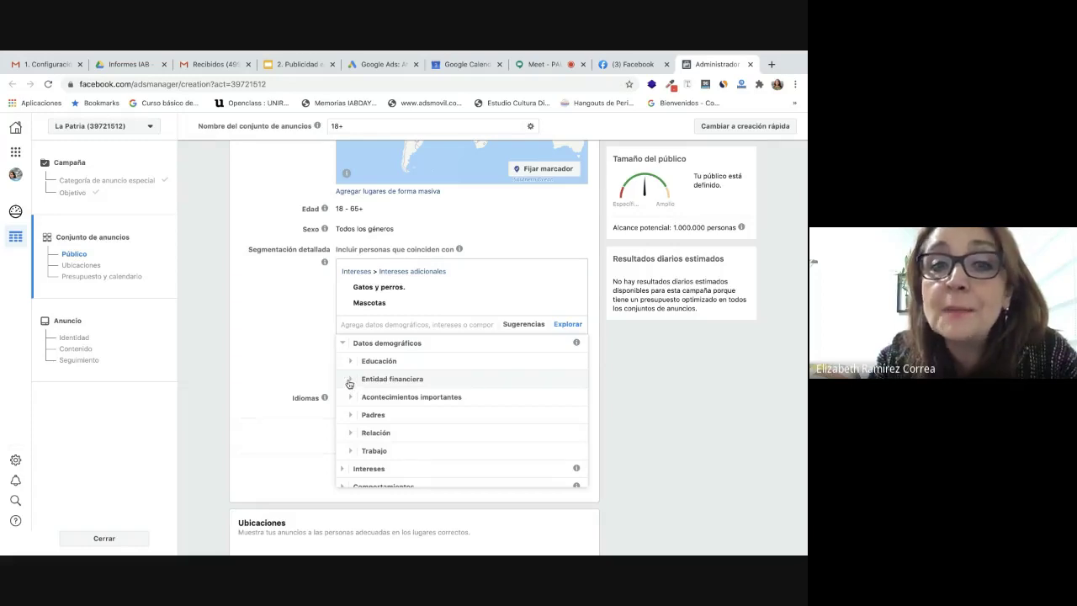
Examine the household income options in Ingresos under Entidad financiera in the demographic targeting, and collapse the category again.
{"action": "left_click", "coordinate": [349, 382]}
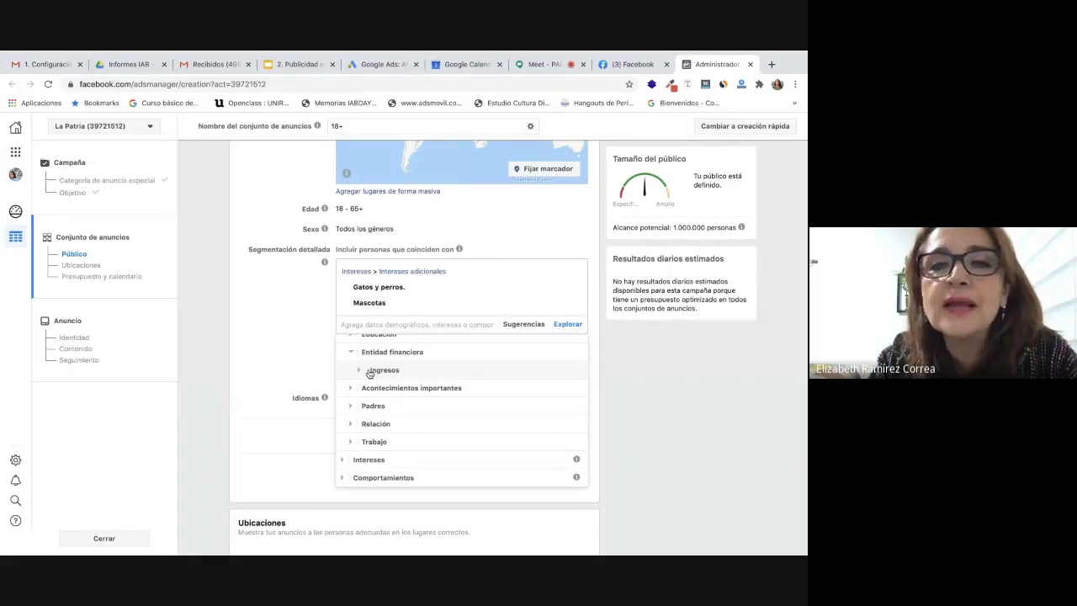
{"action": "left_click", "coordinate": [369, 373]}
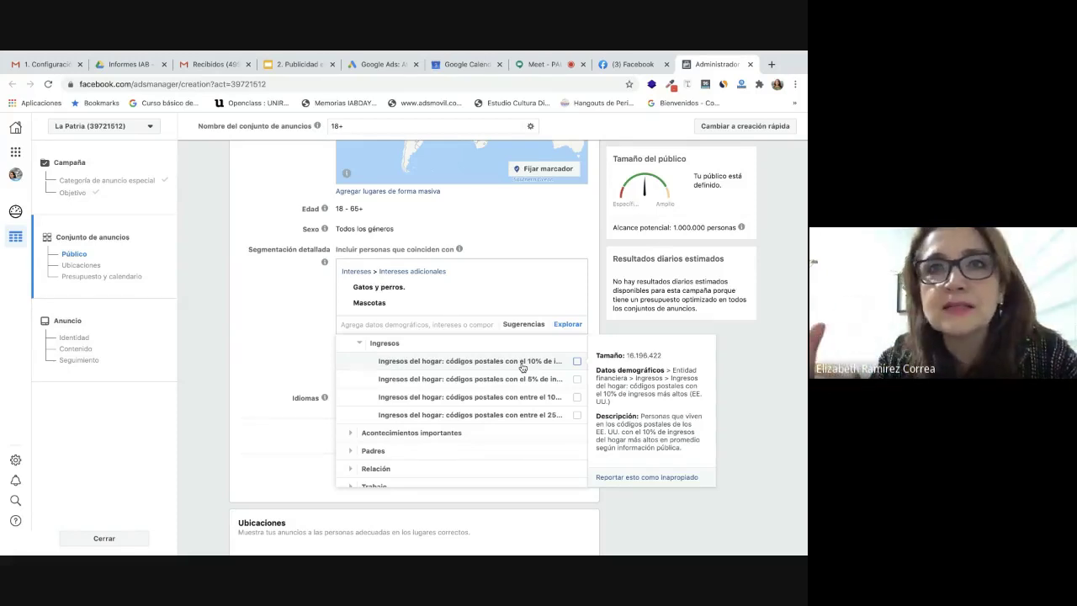
{"action": "left_click", "coordinate": [361, 343]}
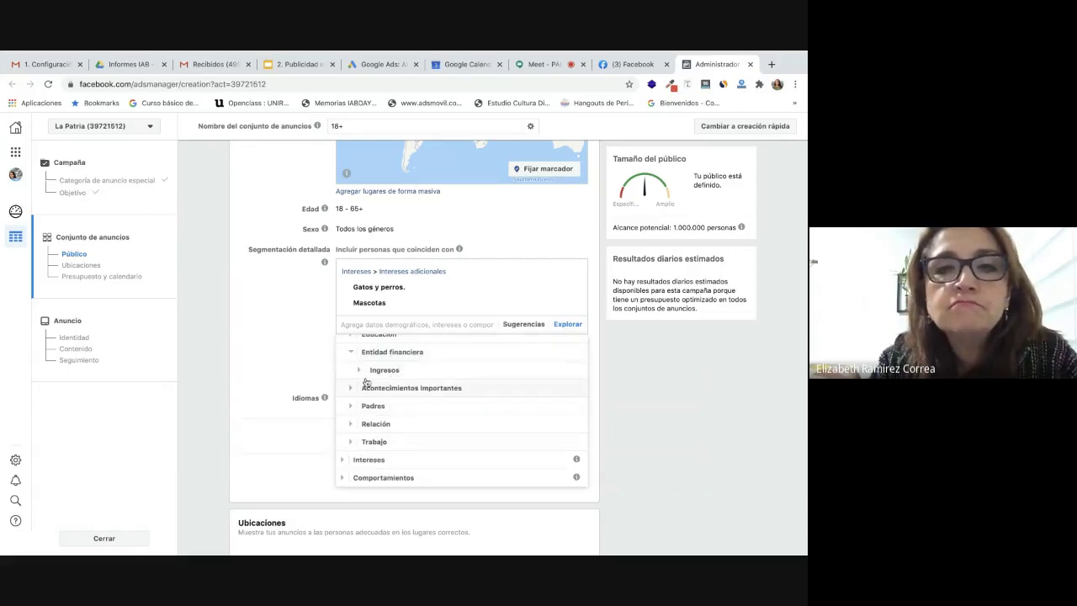
{"action": "left_click", "coordinate": [351, 352]}
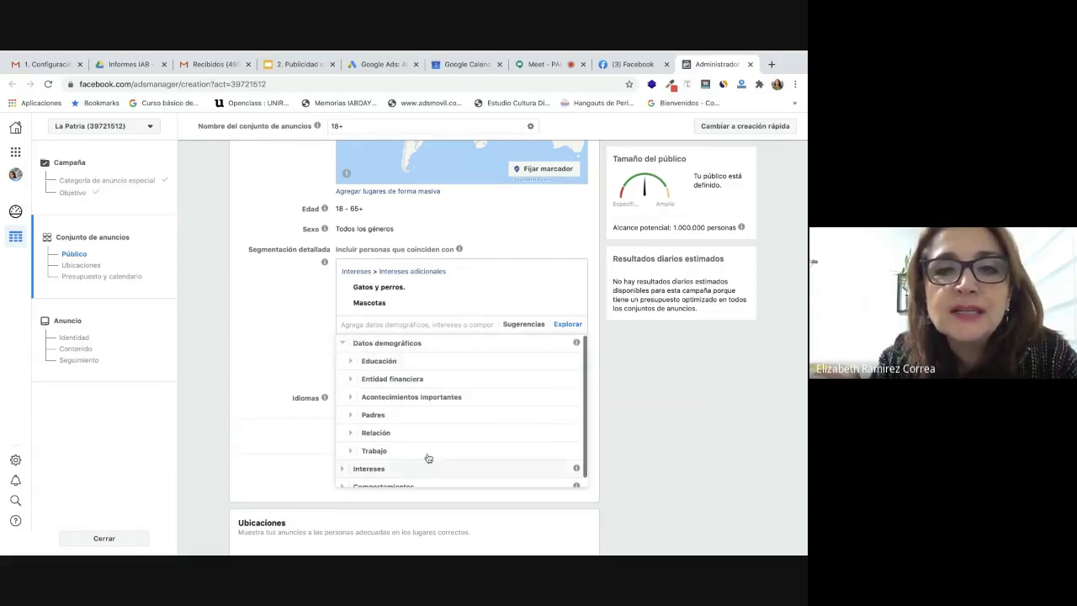
Examine the Amigos de options under Acontecimientos importantes, including friends of newlyweds and of people with upcoming birthdays.
{"action": "left_click", "coordinate": [352, 397]}
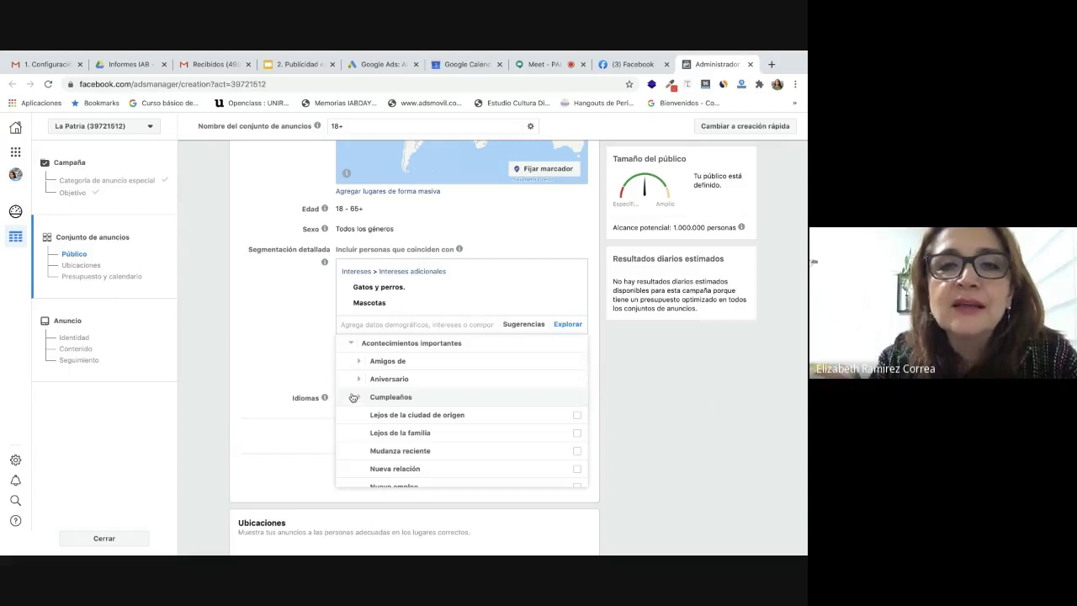
{"action": "left_click", "coordinate": [359, 364]}
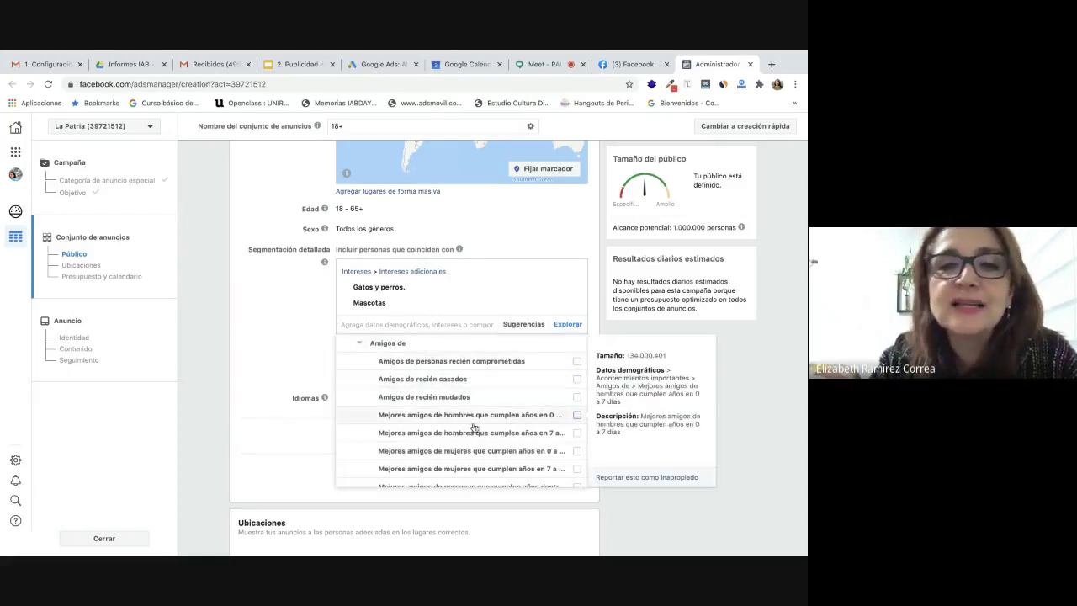
{"action": "scroll", "coordinate": [476, 420], "scroll_direction": "down", "scroll_amount": 2}
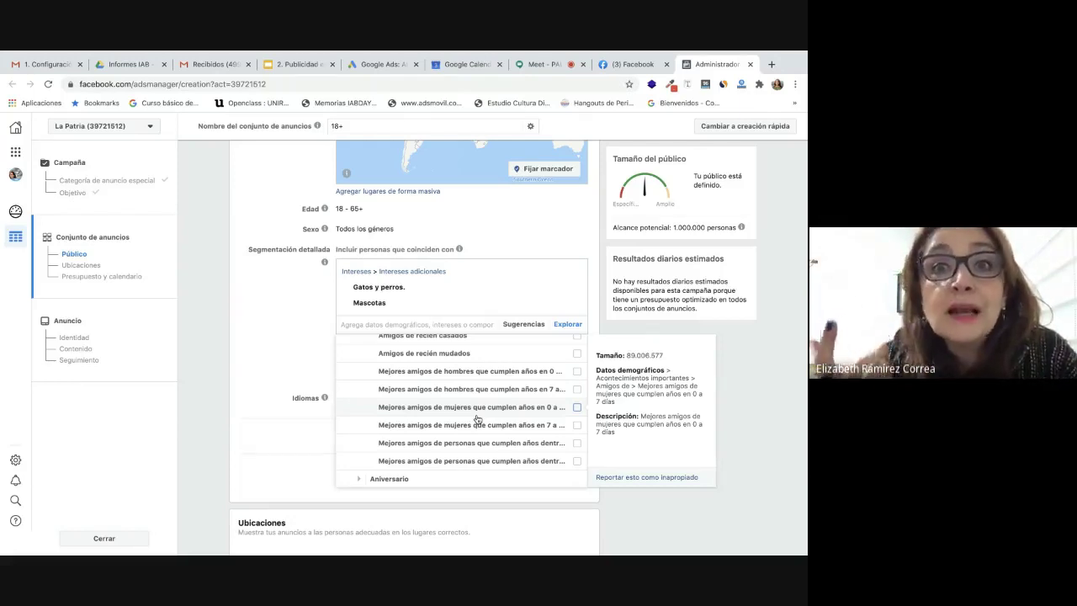
{"action": "scroll", "coordinate": [481, 375], "scroll_direction": "up", "scroll_amount": 1}
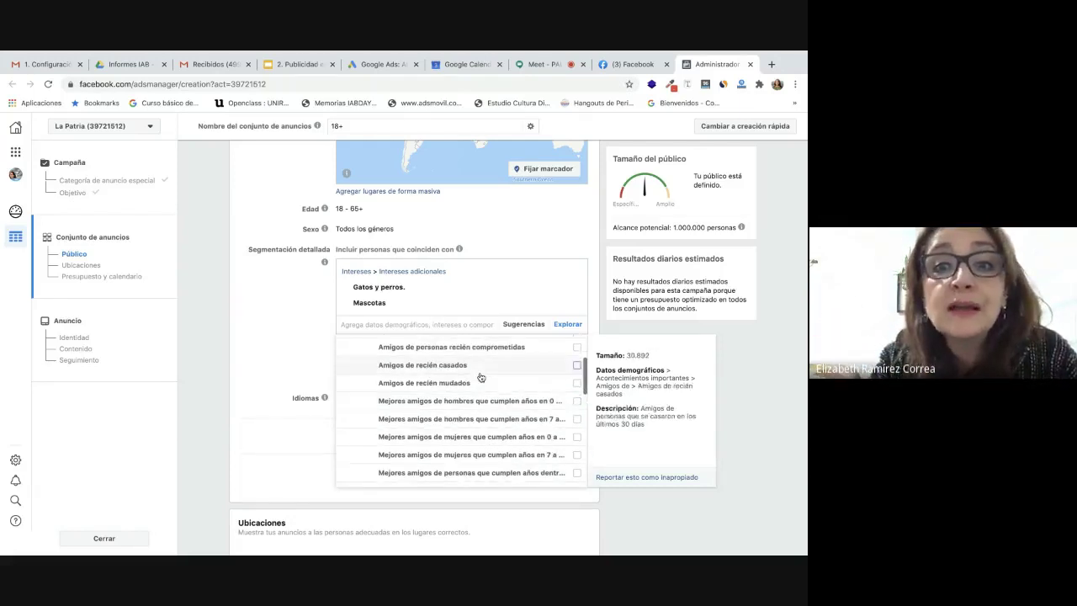
{"action": "scroll", "coordinate": [402, 428], "scroll_direction": "up", "scroll_amount": 2}
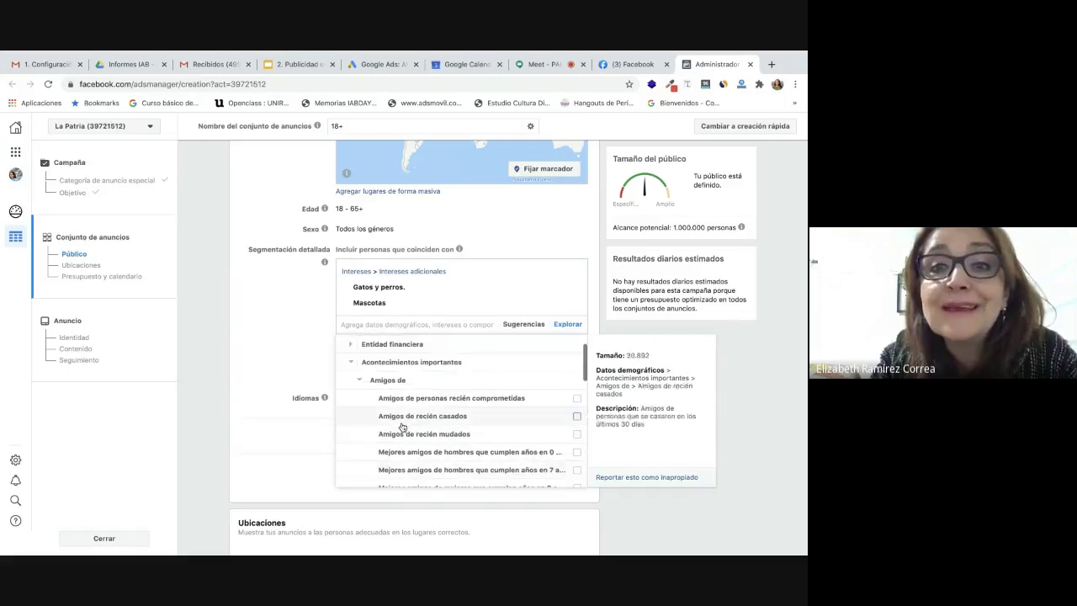
{"action": "left_click", "coordinate": [360, 382]}
{"action": "scroll", "coordinate": [361, 379], "scroll_direction": "down", "scroll_amount": 1}
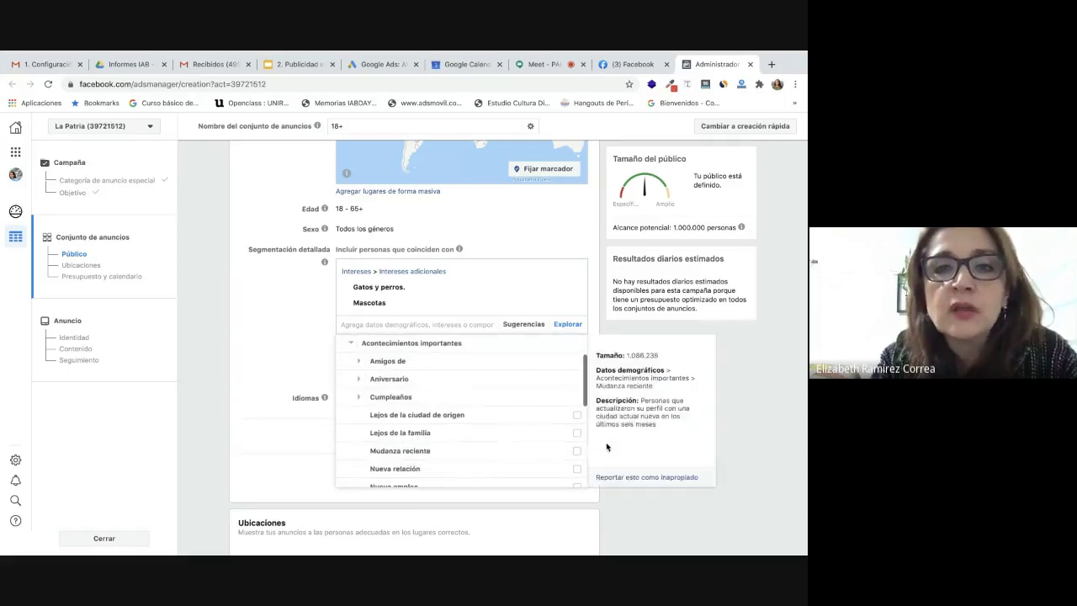
Examine the Aniversario and Cumpleaños options under Acontecimientos importantes, collapsing each group after viewing it.
{"action": "left_click", "coordinate": [395, 383]}
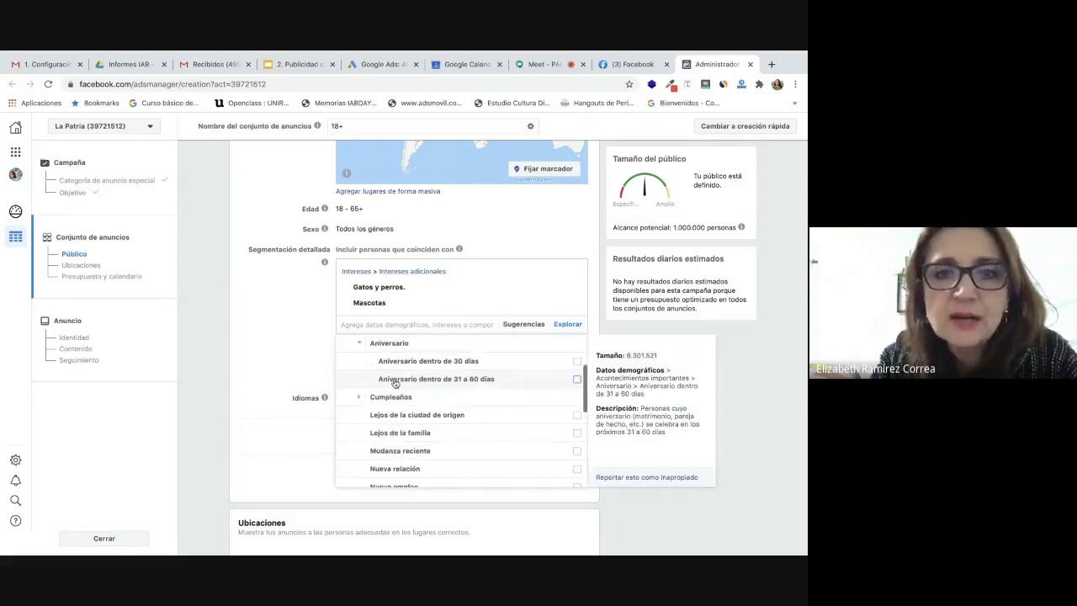
{"action": "left_click", "coordinate": [359, 346]}
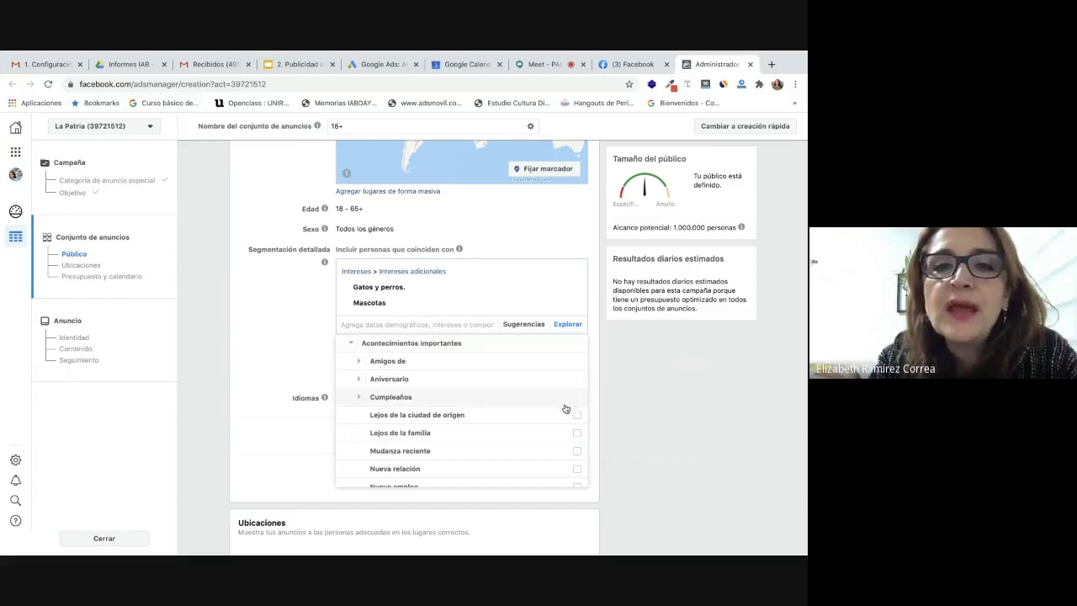
{"action": "left_click", "coordinate": [392, 396]}
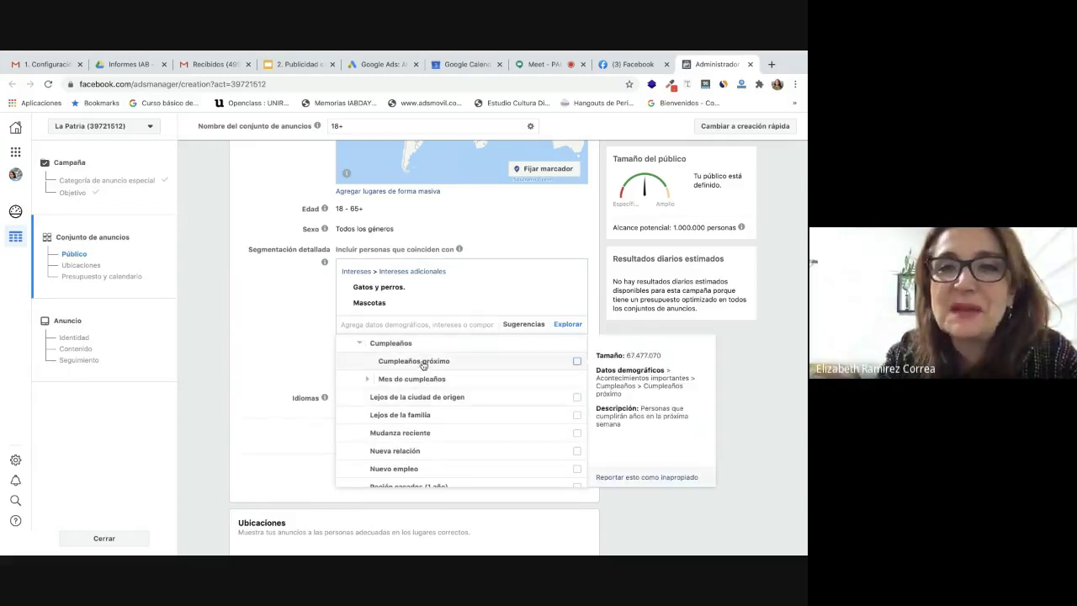
{"action": "left_click", "coordinate": [362, 344]}
Review the remaining Acontecimientos importantes options, from Lejos de la ciudad de origen to Relación a distancia.
{"action": "scroll", "coordinate": [426, 446], "scroll_direction": "down", "scroll_amount": 1}
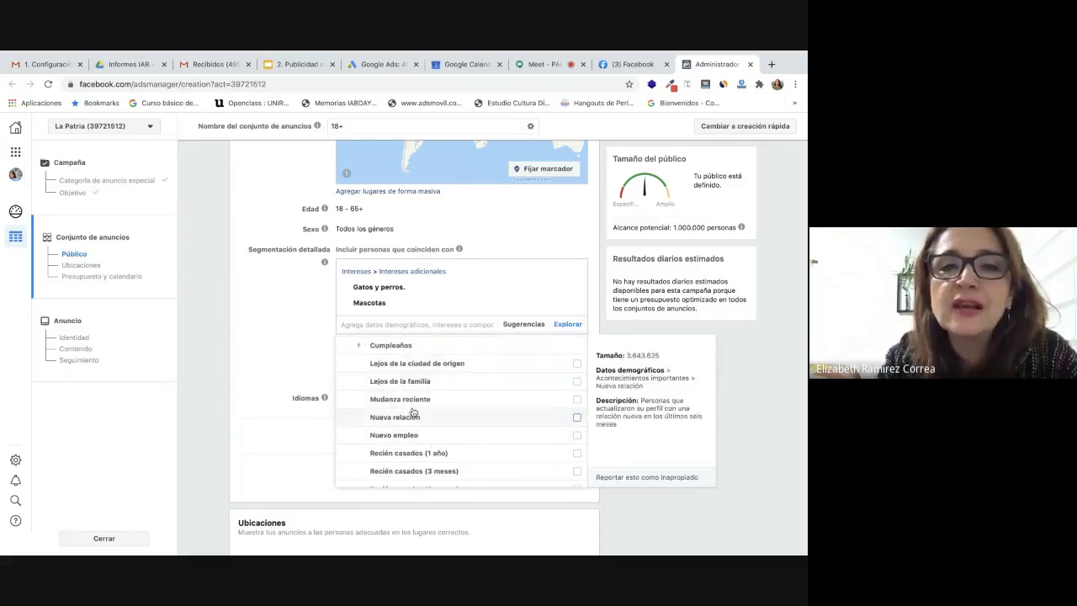
{"action": "scroll", "coordinate": [415, 428], "scroll_direction": "down", "scroll_amount": 1}
{"action": "scroll", "coordinate": [414, 427], "scroll_direction": "down", "scroll_amount": 2}
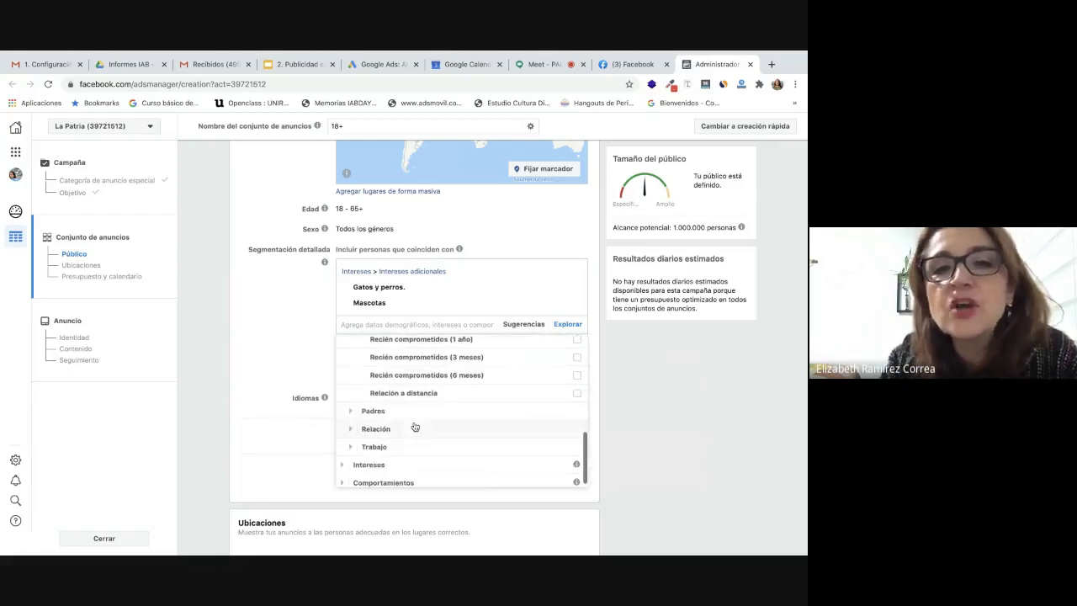
{"action": "scroll", "coordinate": [414, 428], "scroll_direction": "up", "scroll_amount": 1}
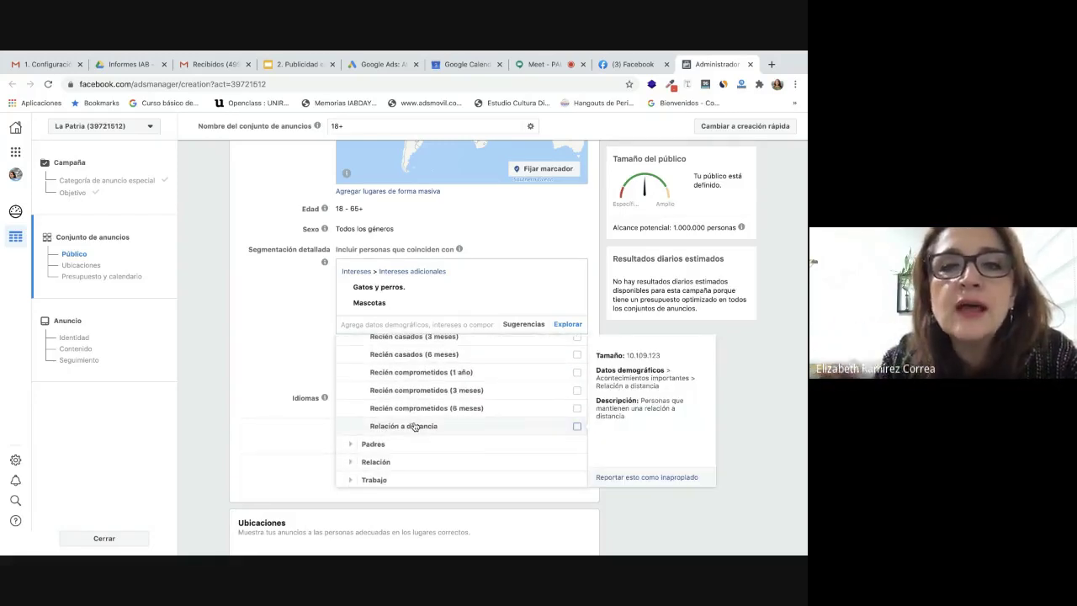
{"action": "scroll", "coordinate": [415, 427], "scroll_direction": "up", "scroll_amount": 2}
{"action": "scroll", "coordinate": [415, 427], "scroll_direction": "up", "scroll_amount": 1}
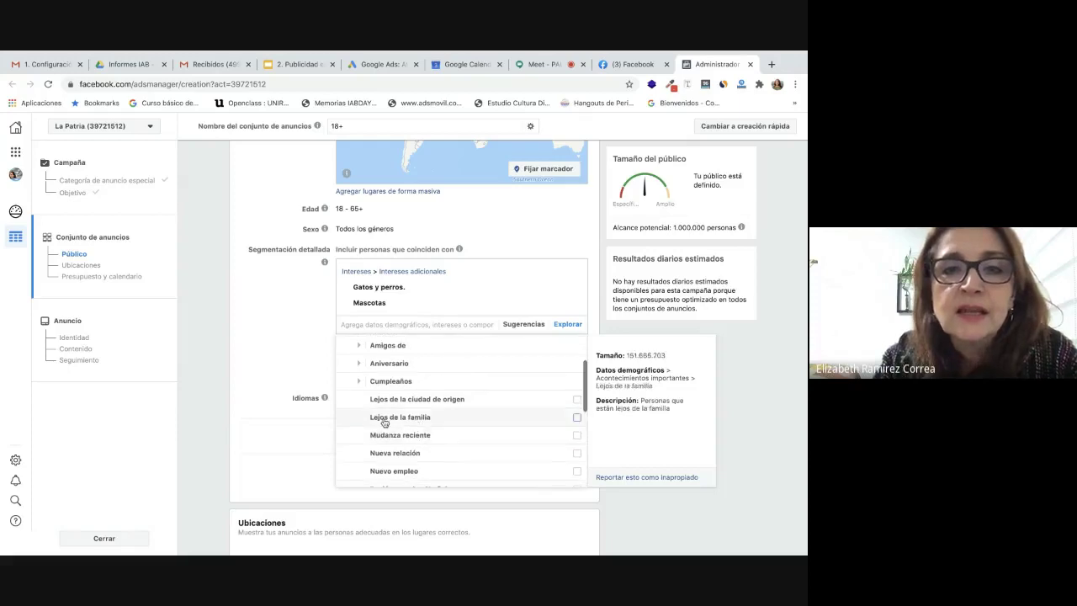
{"action": "scroll", "coordinate": [396, 429], "scroll_direction": "down", "scroll_amount": 3}
{"action": "scroll", "coordinate": [391, 429], "scroll_direction": "down", "scroll_amount": 3}
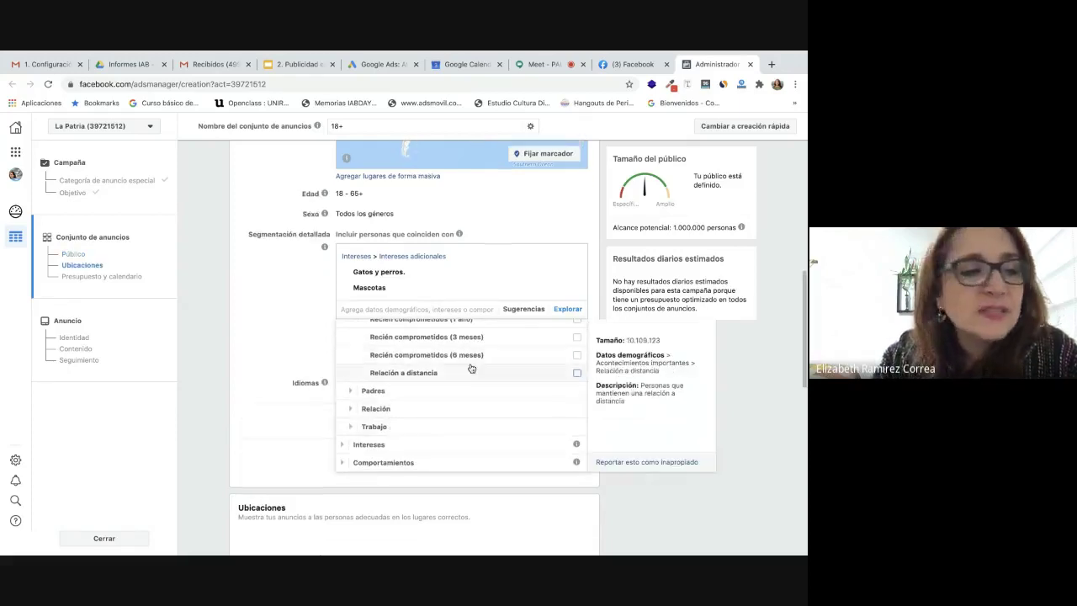
Examine the child age ranges offered in Todos los padres under Padres, and collapse that list.
{"action": "left_click", "coordinate": [373, 390]}
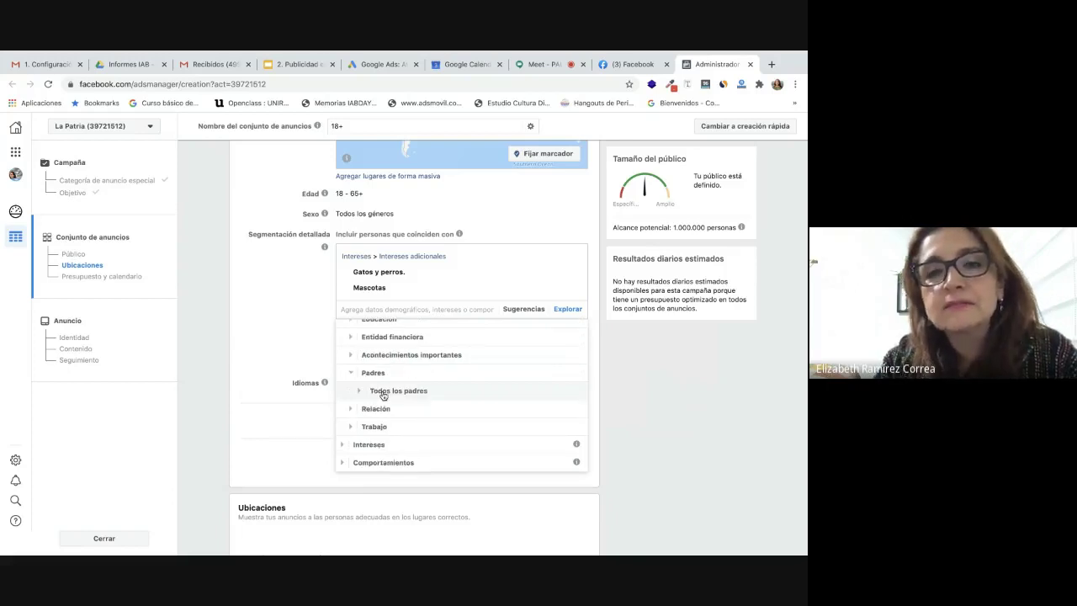
{"action": "left_click", "coordinate": [383, 393]}
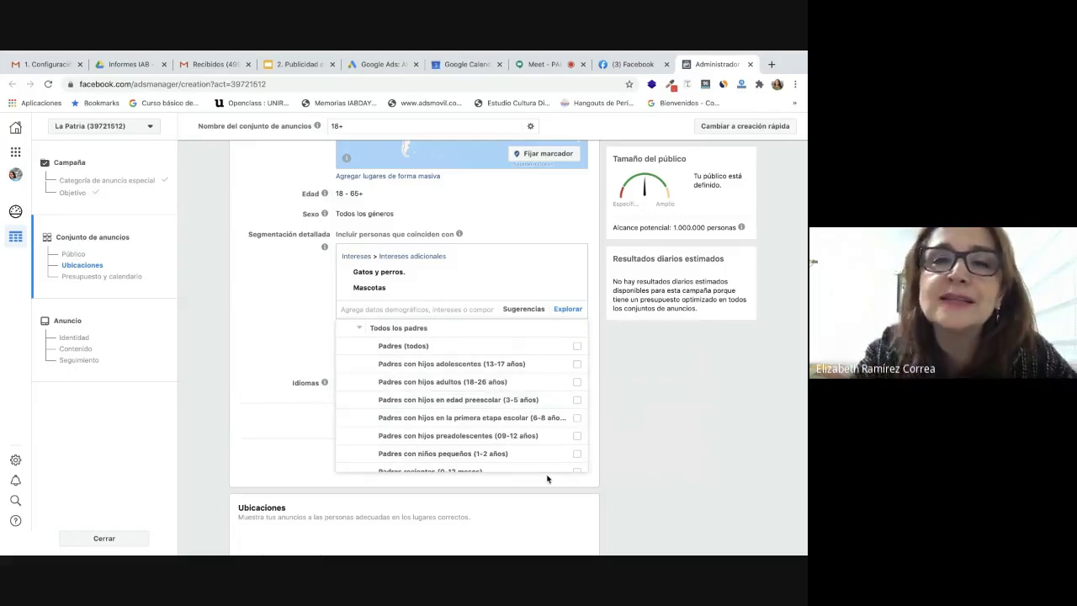
{"action": "scroll", "coordinate": [547, 478], "scroll_direction": "down", "scroll_amount": 1}
{"action": "left_click", "coordinate": [358, 259]}
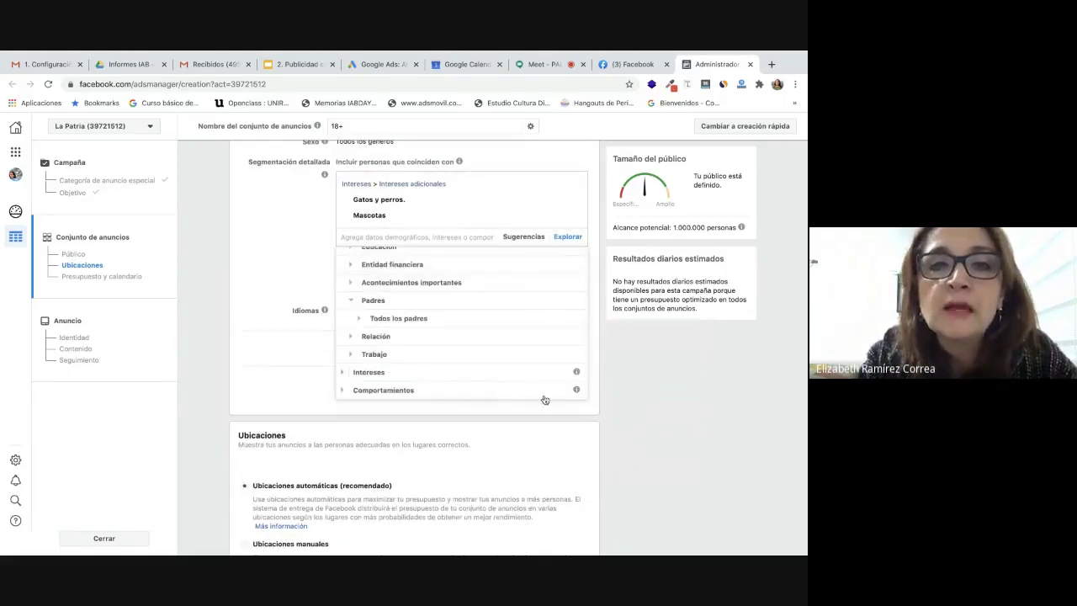
Examine the Situación sentimental options under Relación, and leave the Acontecimientos importantes category collapsed.
{"action": "left_click", "coordinate": [357, 336]}
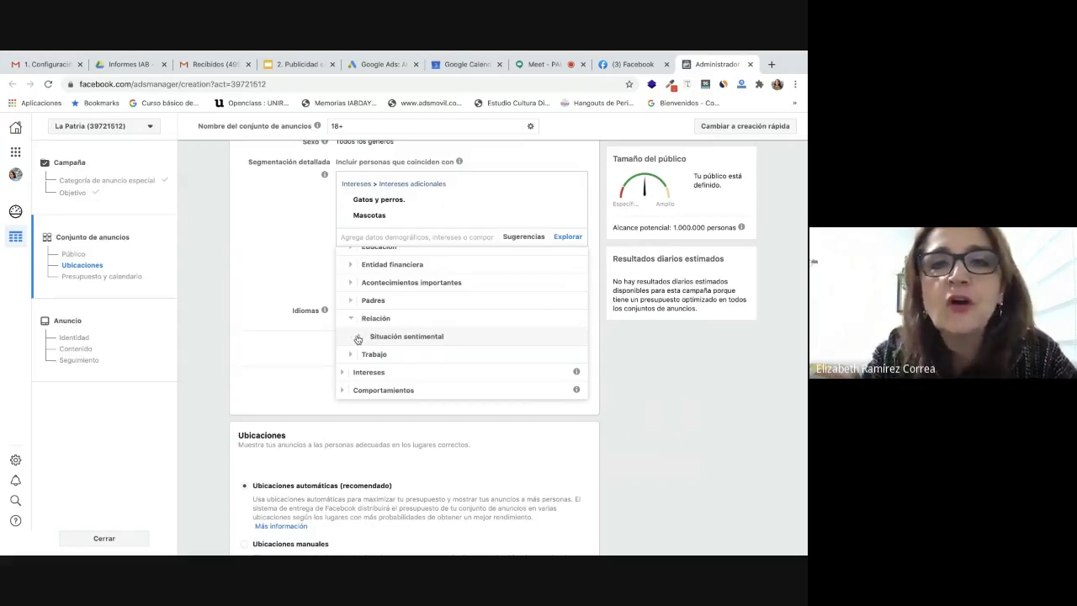
{"action": "left_click", "coordinate": [357, 337]}
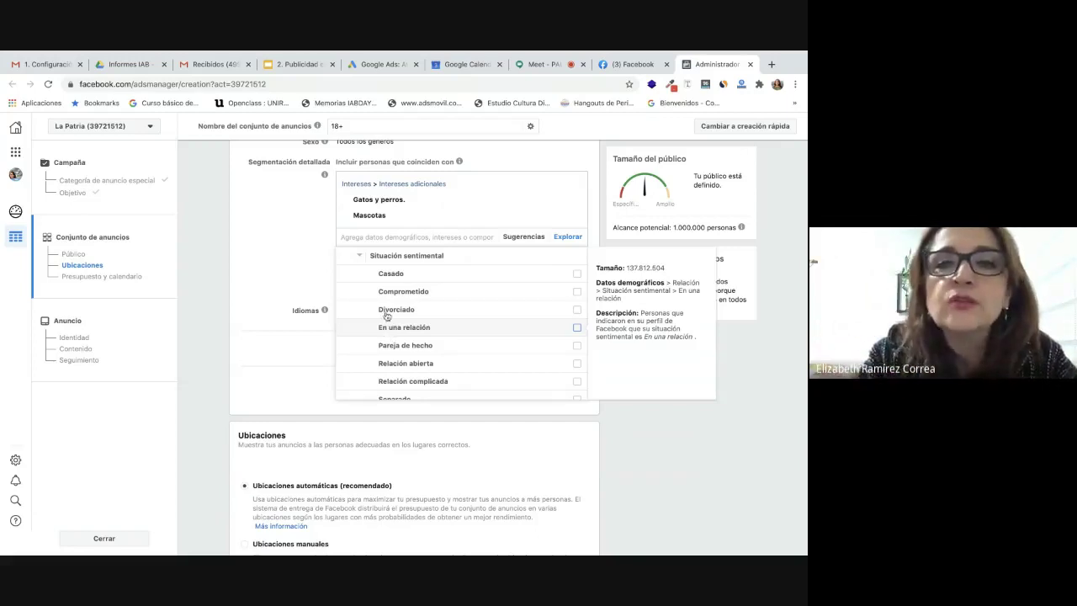
{"action": "left_click", "coordinate": [363, 261]}
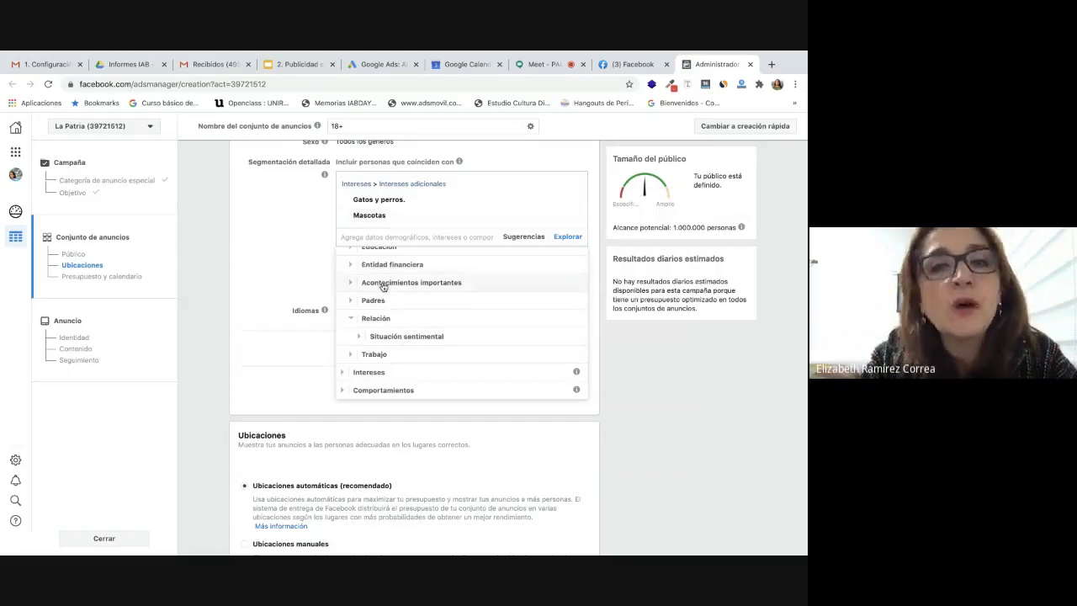
{"action": "left_click", "coordinate": [382, 284]}
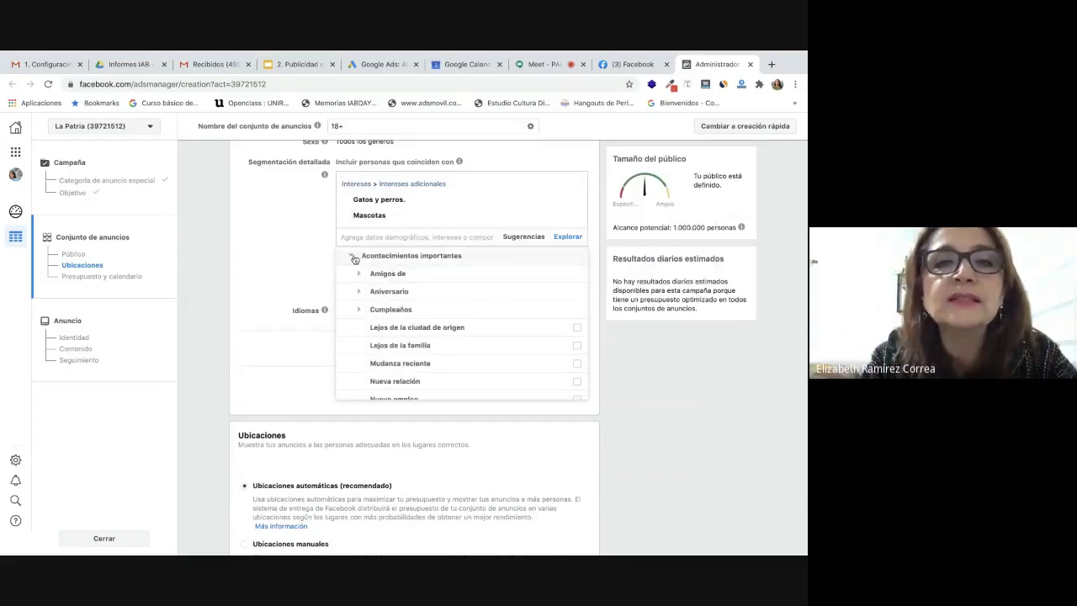
{"action": "left_click", "coordinate": [354, 257]}
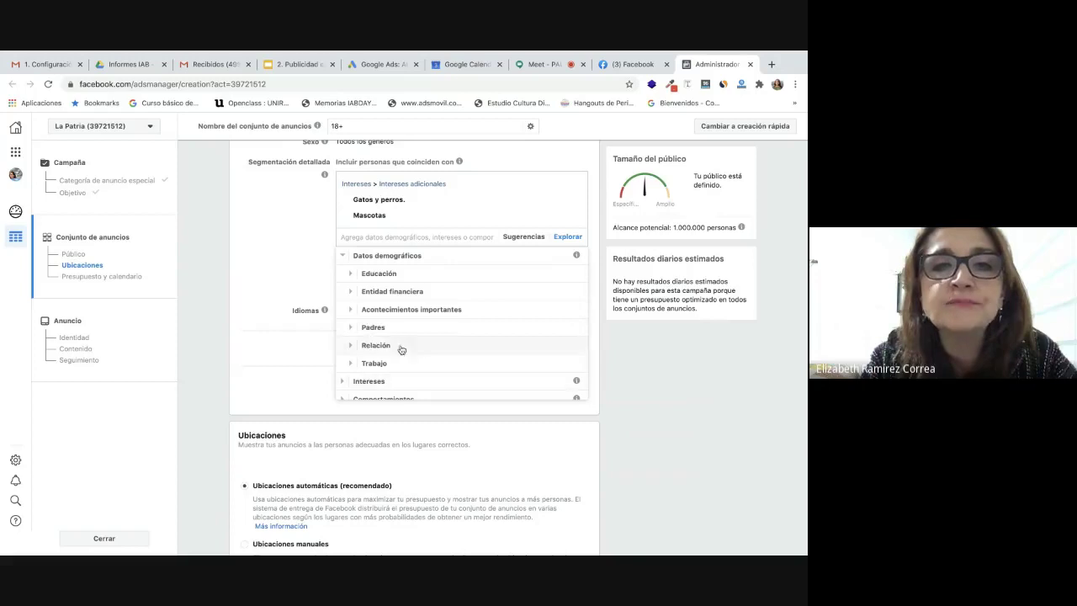
Examine the Trabajo targeting options, reading through the whole Sectores list, and collapse the category again.
{"action": "scroll", "coordinate": [391, 328], "scroll_direction": "down", "scroll_amount": 1}
{"action": "scroll", "coordinate": [391, 328], "scroll_direction": "down", "scroll_amount": 1}
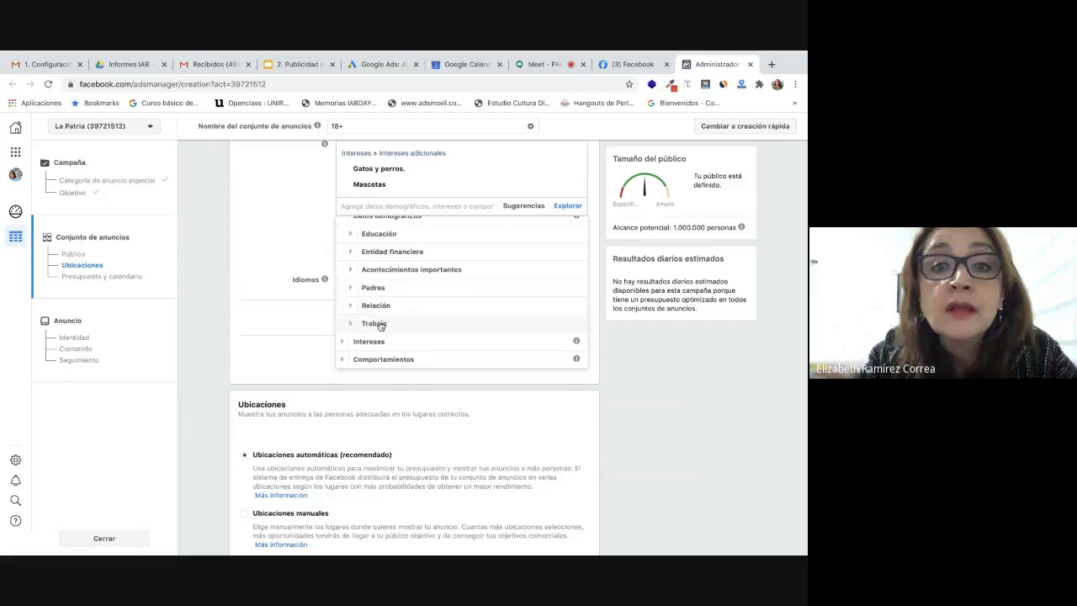
{"action": "left_click", "coordinate": [376, 323]}
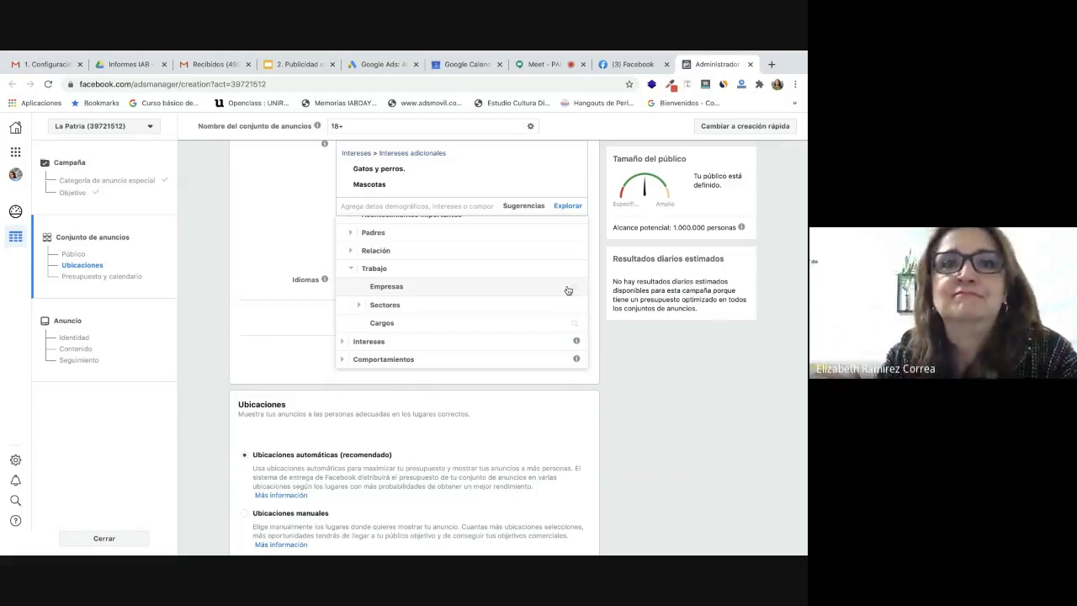
{"action": "left_click", "coordinate": [385, 308]}
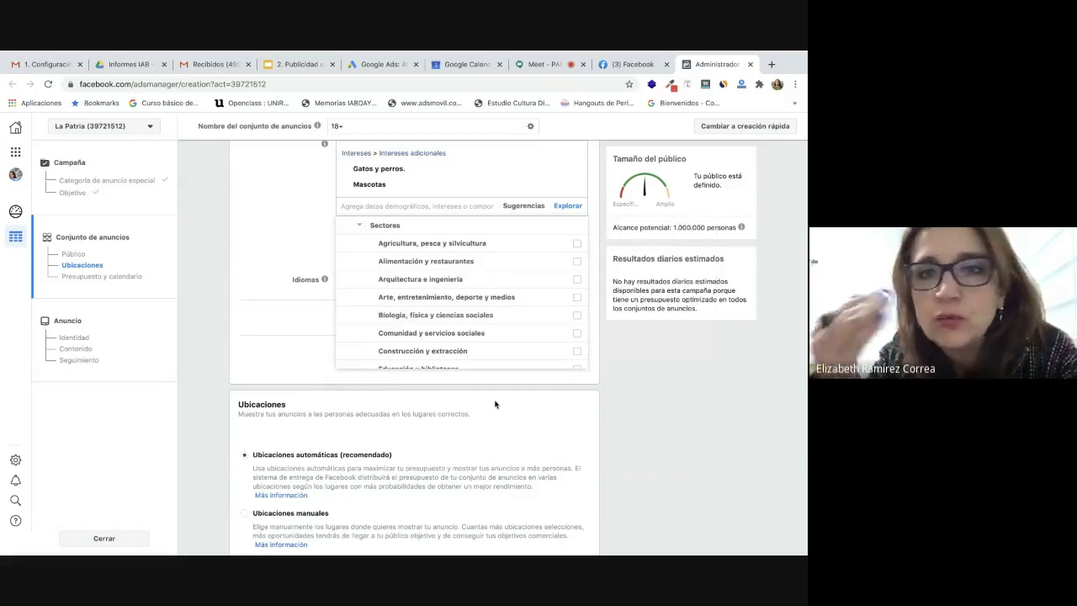
{"action": "mouse_move", "coordinate": [414, 267]}
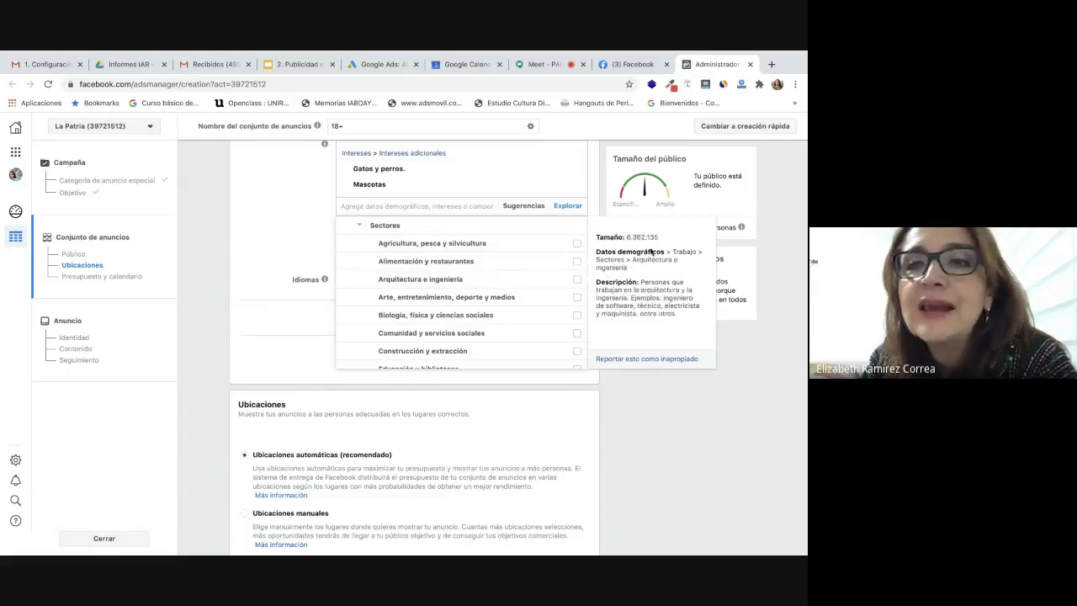
{"action": "scroll", "coordinate": [456, 310], "scroll_direction": "down", "scroll_amount": 3}
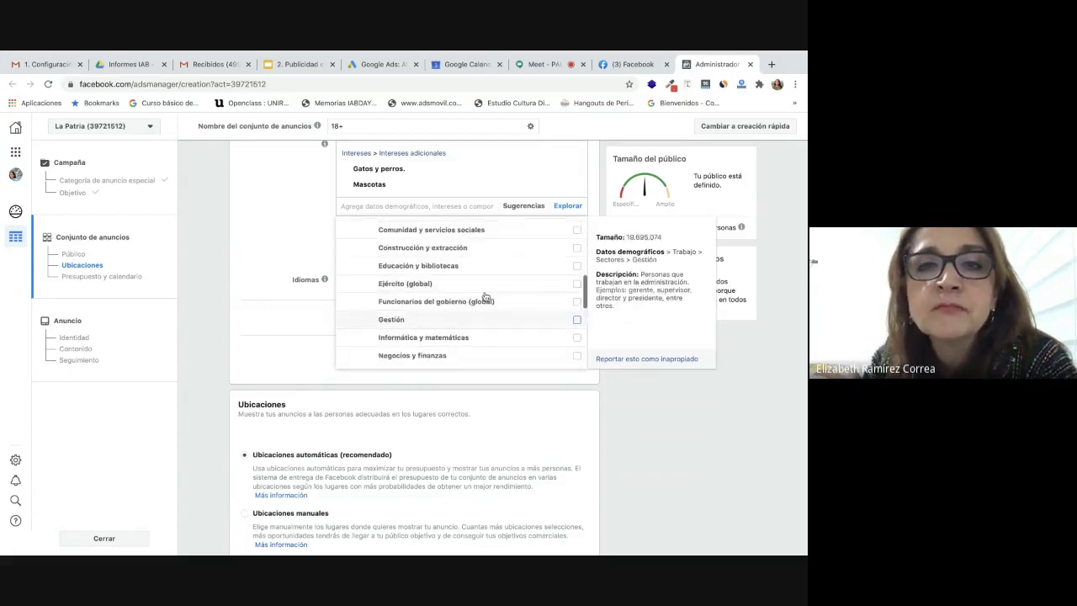
{"action": "scroll", "coordinate": [429, 354], "scroll_direction": "down", "scroll_amount": 6}
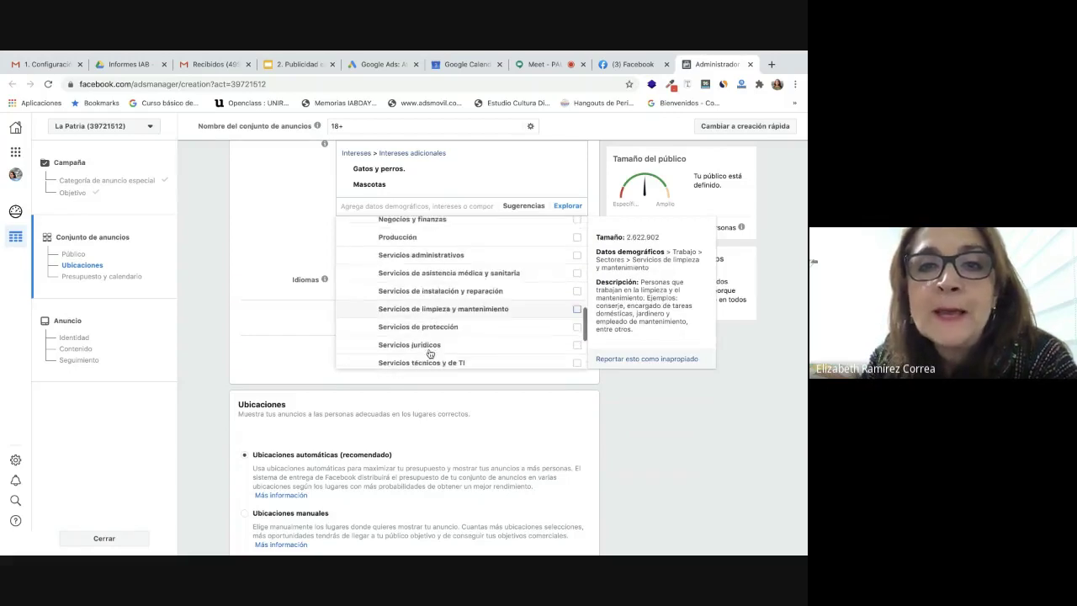
{"action": "scroll", "coordinate": [429, 354], "scroll_direction": "down", "scroll_amount": 2}
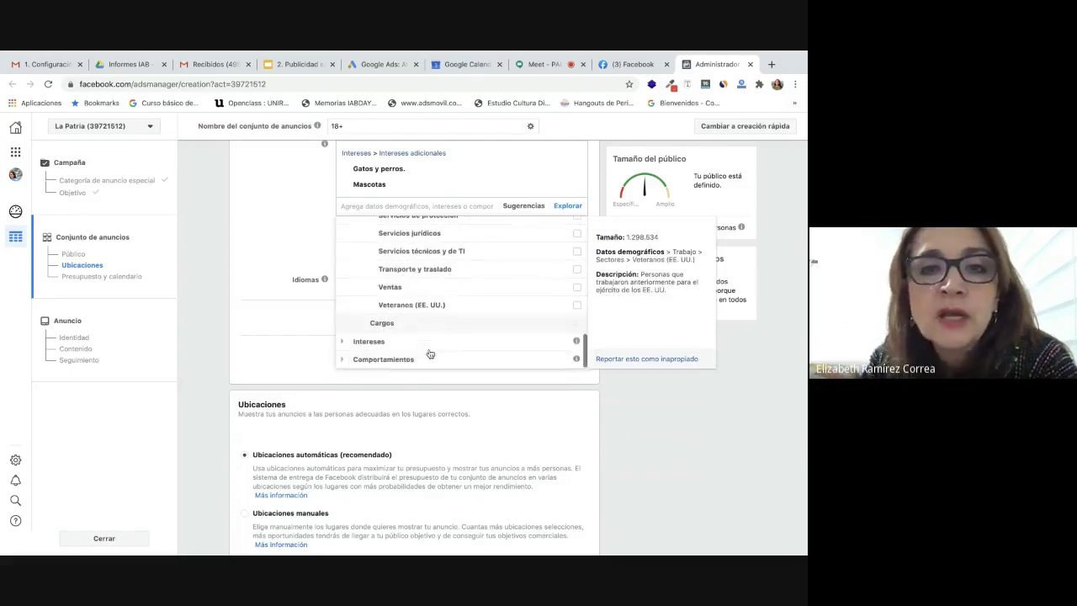
{"action": "scroll", "coordinate": [430, 353], "scroll_direction": "up", "scroll_amount": 3}
{"action": "scroll", "coordinate": [429, 353], "scroll_direction": "up", "scroll_amount": 10}
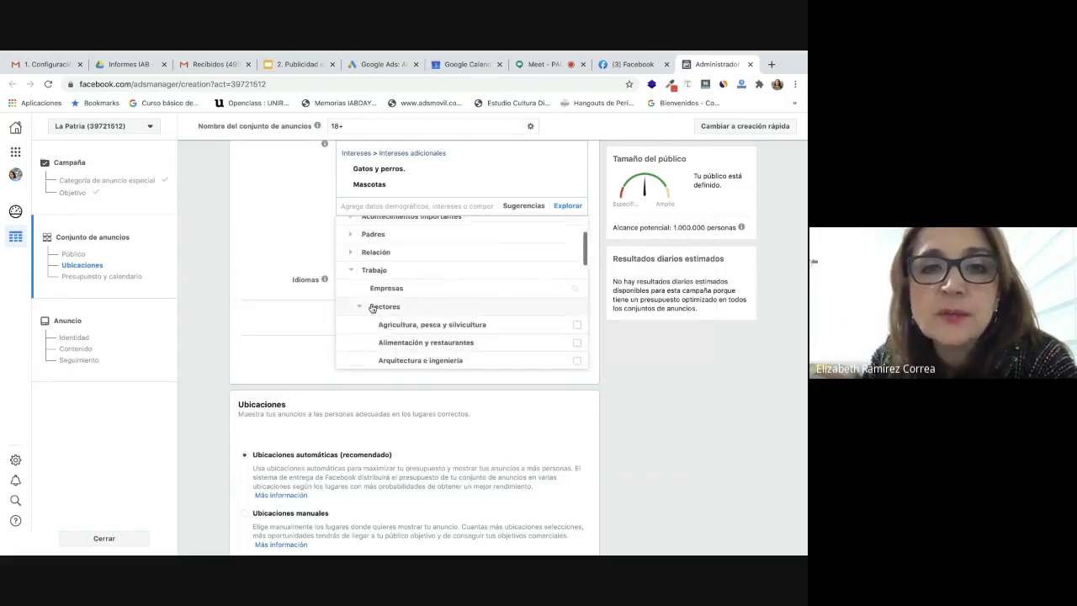
{"action": "left_click", "coordinate": [358, 307]}
{"action": "left_click", "coordinate": [350, 272]}
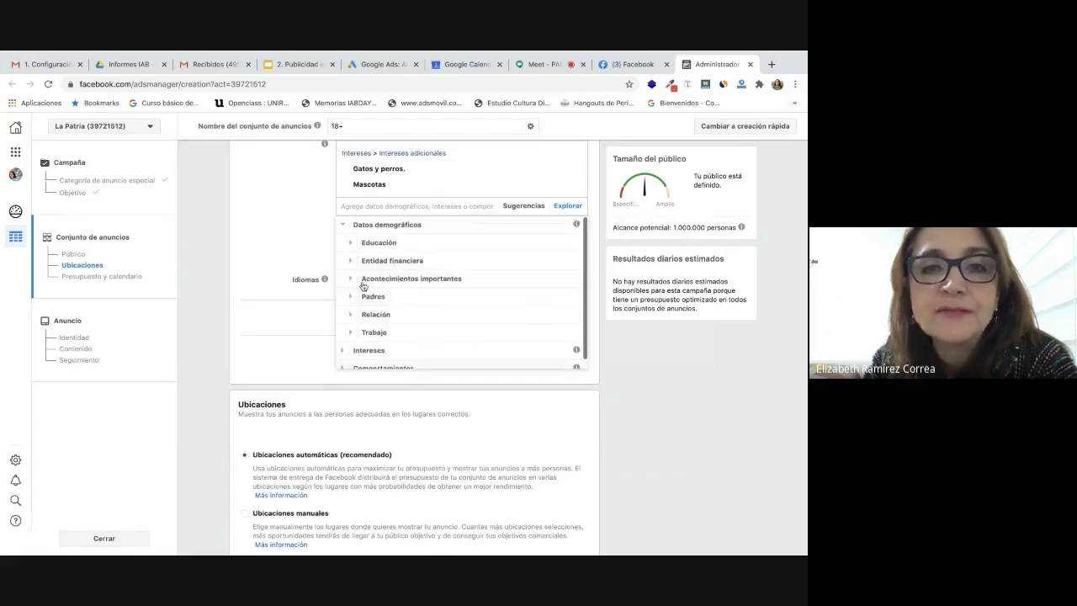
Collapse Datos demográficos and examine the Comida y bebida interests, including the Comida options, leaving that category collapsed.
{"action": "left_click", "coordinate": [345, 224]}
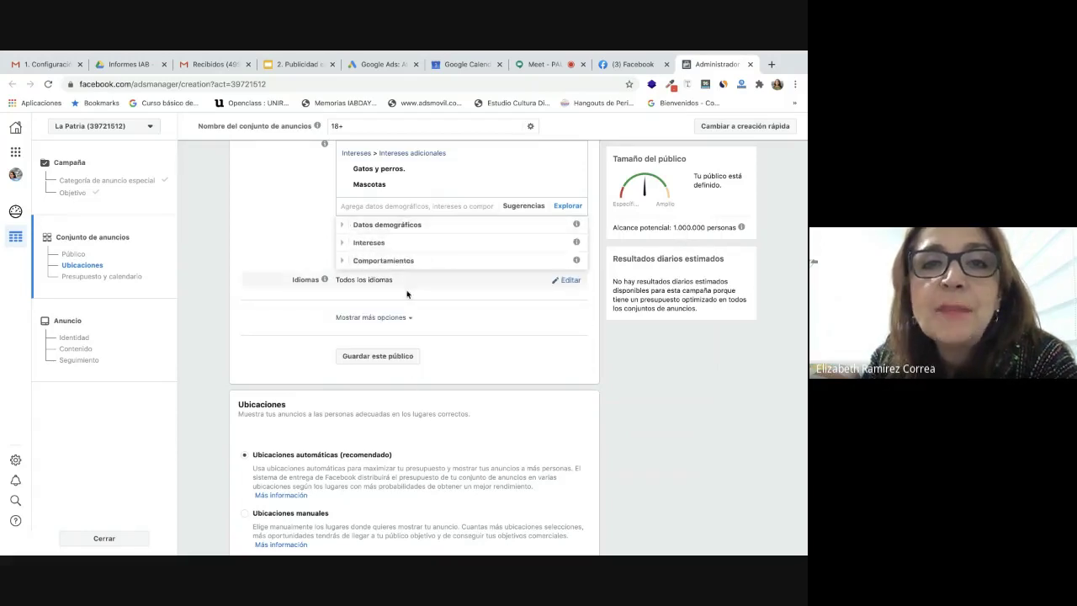
{"action": "left_click", "coordinate": [368, 245]}
{"action": "scroll", "coordinate": [366, 250], "scroll_direction": "down", "scroll_amount": 1}
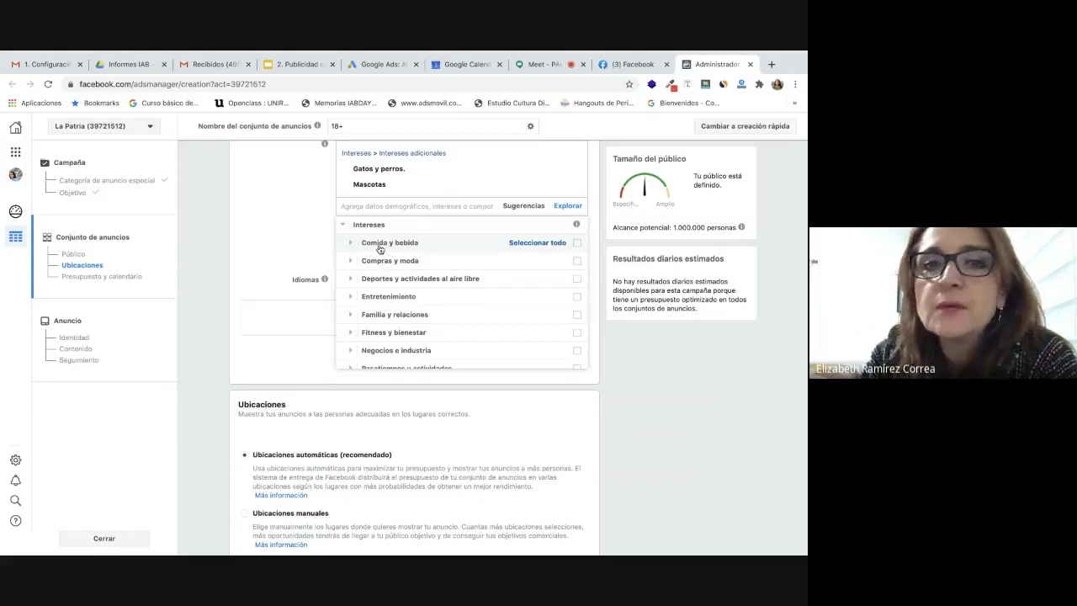
{"action": "left_click", "coordinate": [380, 244]}
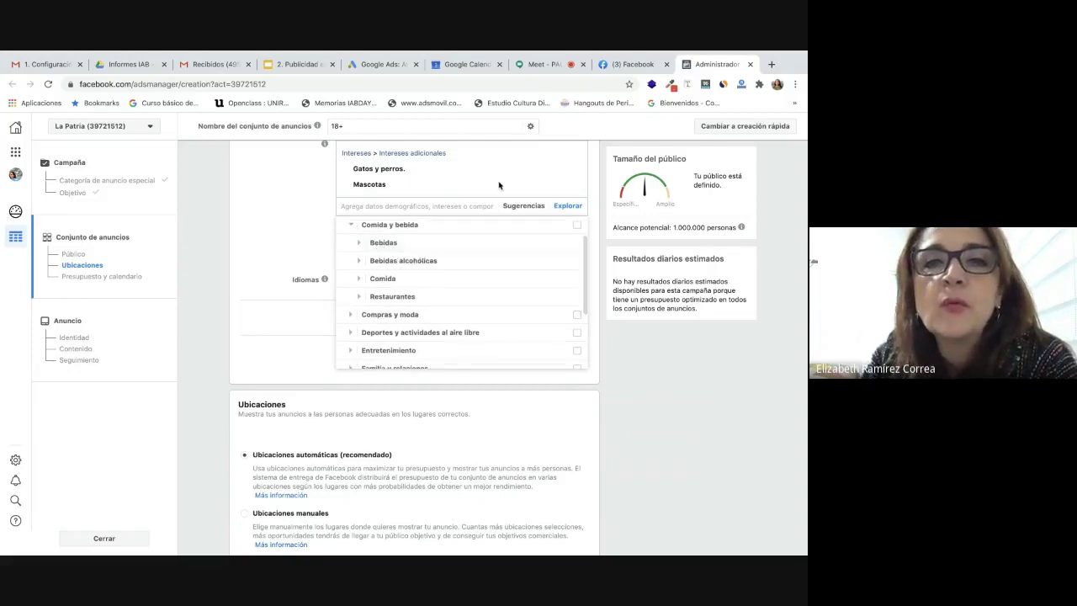
{"action": "mouse_move", "coordinate": [494, 185]}
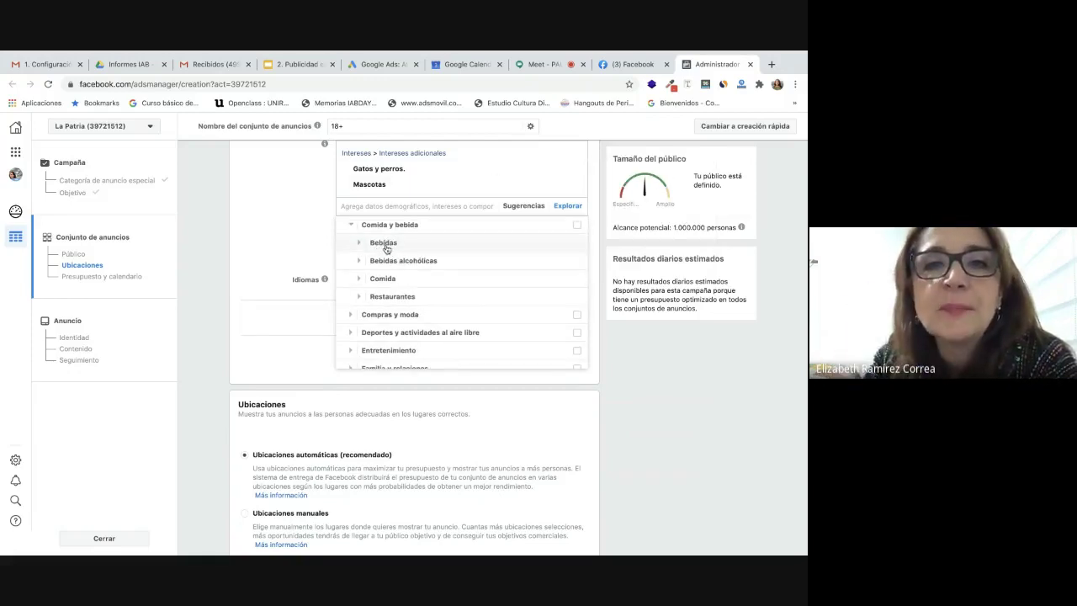
{"action": "left_click", "coordinate": [384, 281]}
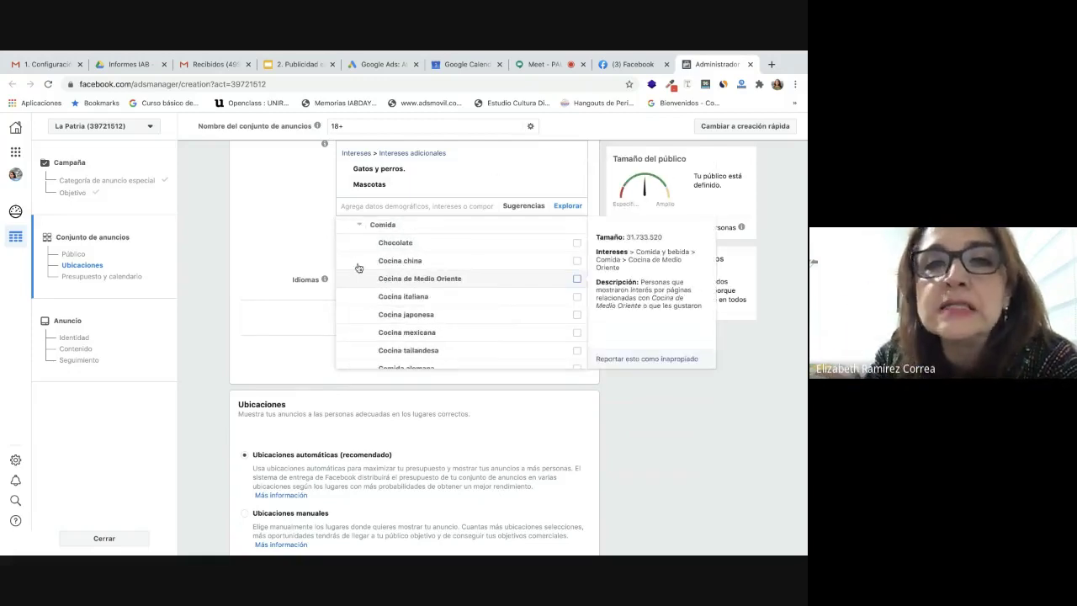
{"action": "left_click", "coordinate": [359, 225]}
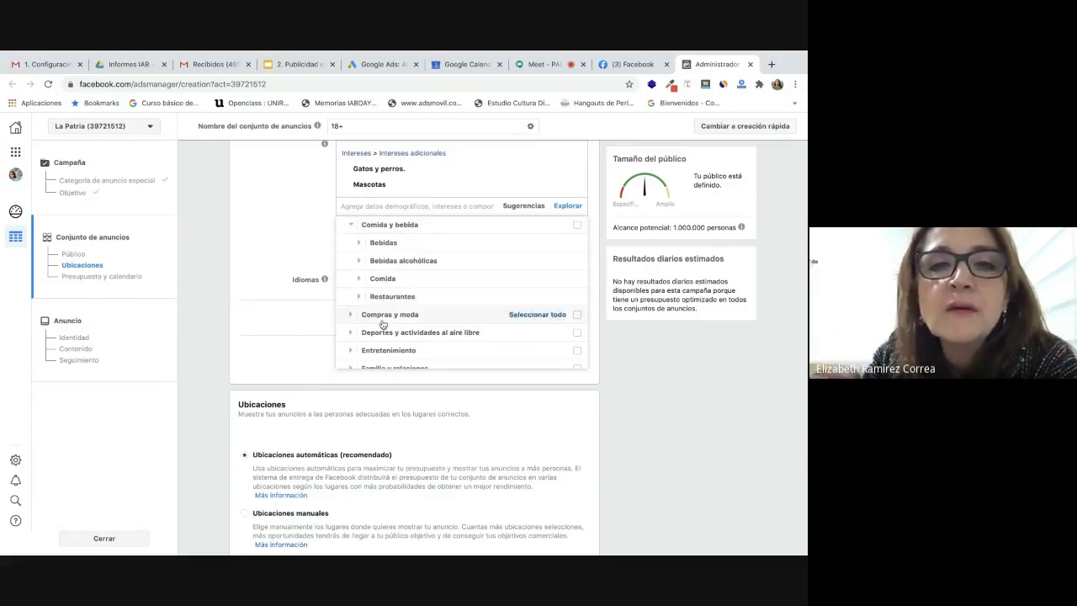
{"action": "left_click", "coordinate": [370, 225]}
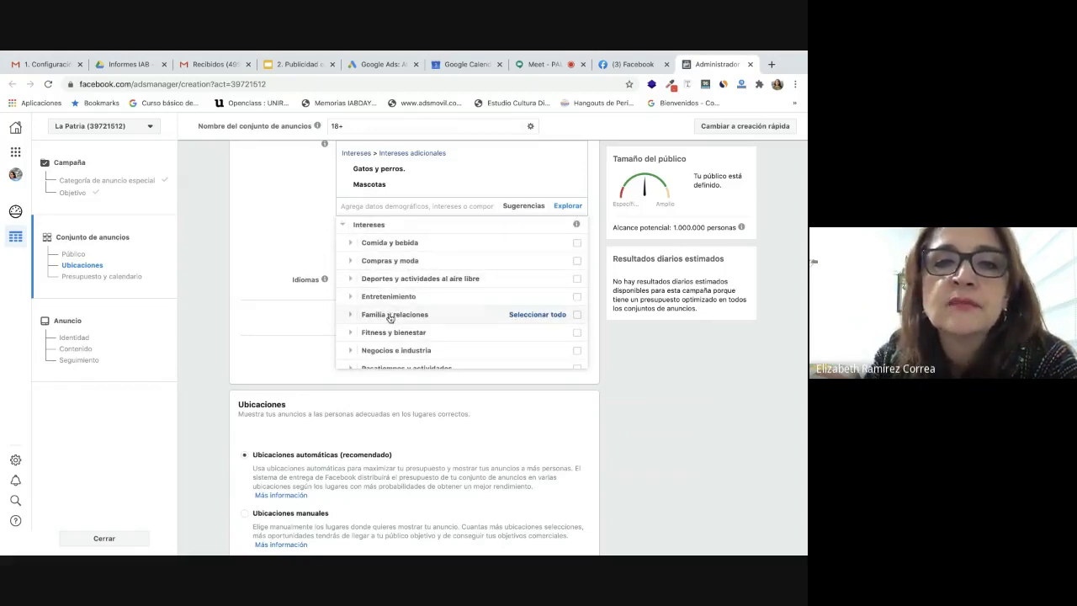
Examine the Entretenimiento and Compras y moda subcategories under Intereses, collapsing each one after viewing it.
{"action": "left_click", "coordinate": [386, 297]}
{"action": "scroll", "coordinate": [383, 299], "scroll_direction": "down", "scroll_amount": 1}
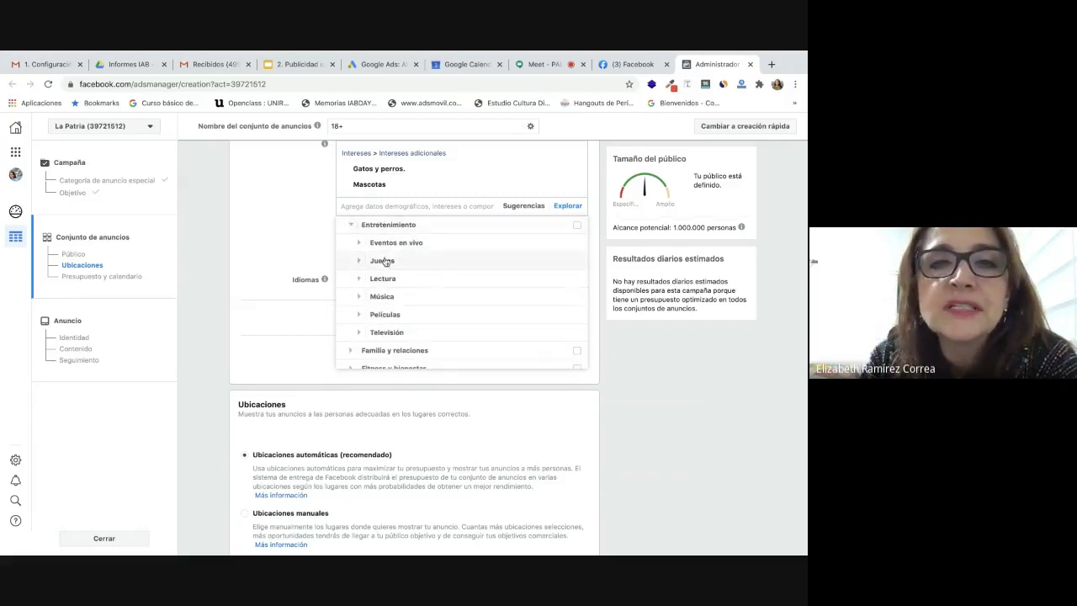
{"action": "left_click", "coordinate": [350, 227]}
{"action": "scroll", "coordinate": [349, 229], "scroll_direction": "up", "scroll_amount": 1}
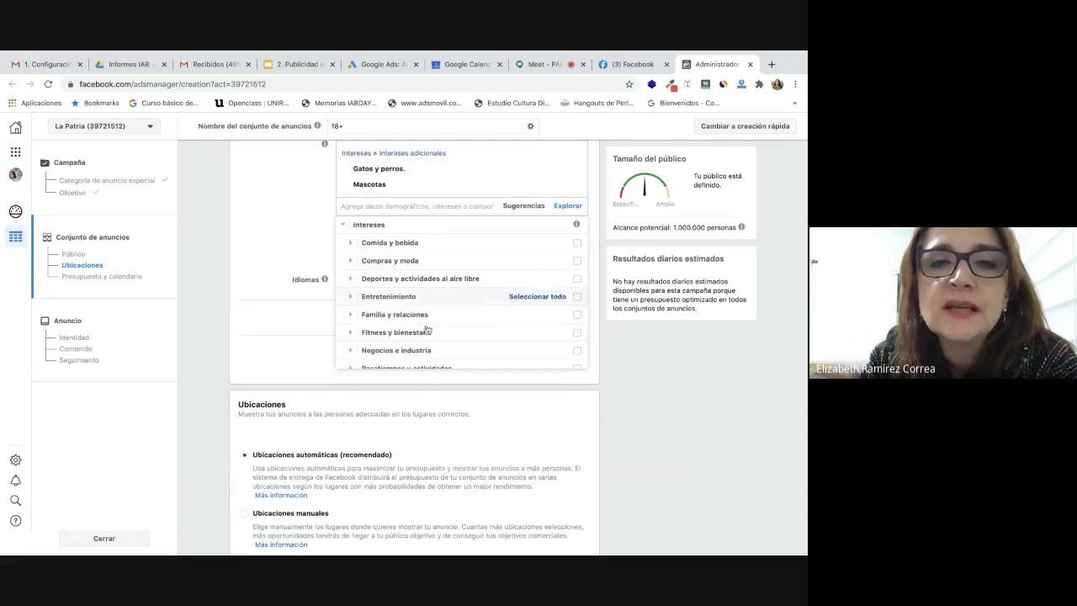
{"action": "left_click", "coordinate": [381, 263]}
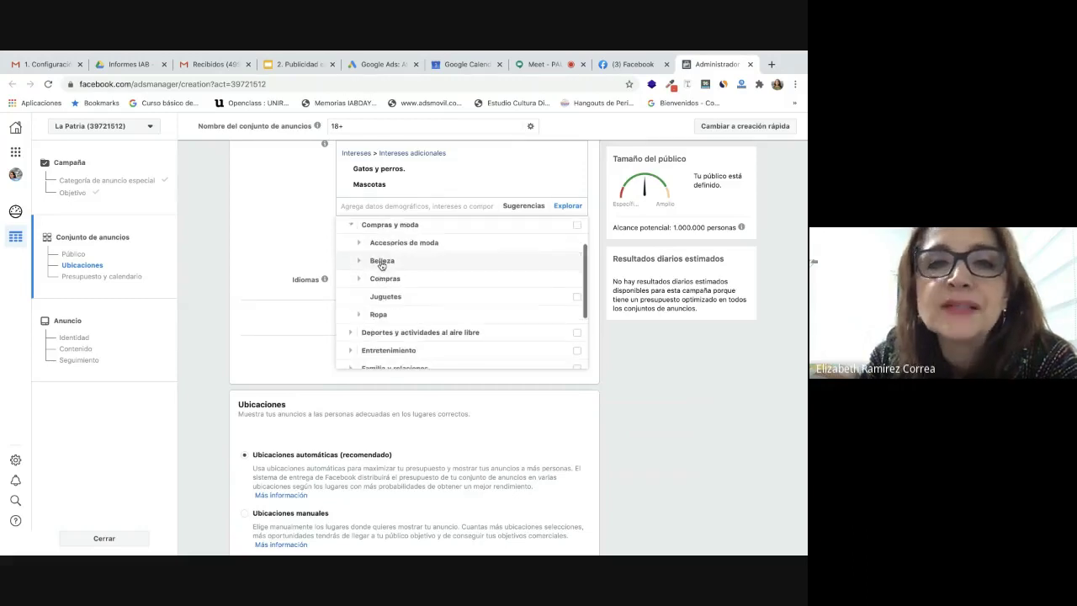
{"action": "left_click", "coordinate": [350, 226]}
{"action": "scroll", "coordinate": [408, 278], "scroll_direction": "up", "scroll_amount": 1}
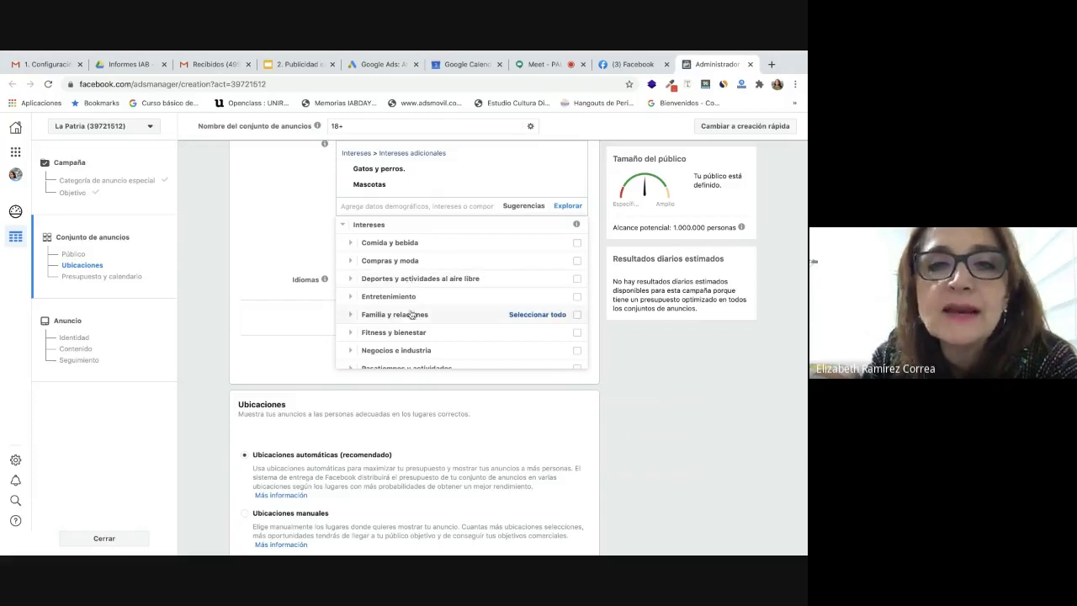
Examine the Familia y relaciones interests, from Amistad to Paternidad, and collapse that category.
{"action": "left_click", "coordinate": [412, 318]}
{"action": "scroll", "coordinate": [413, 320], "scroll_direction": "down", "scroll_amount": 2}
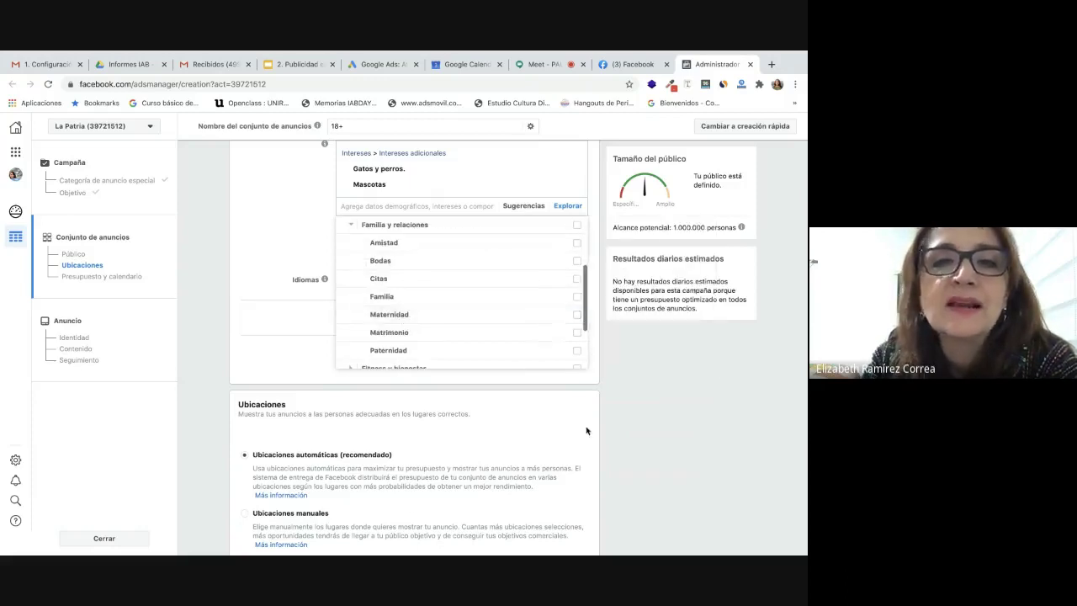
{"action": "scroll", "coordinate": [426, 313], "scroll_direction": "down", "scroll_amount": 2}
{"action": "scroll", "coordinate": [427, 312], "scroll_direction": "up", "scroll_amount": 2}
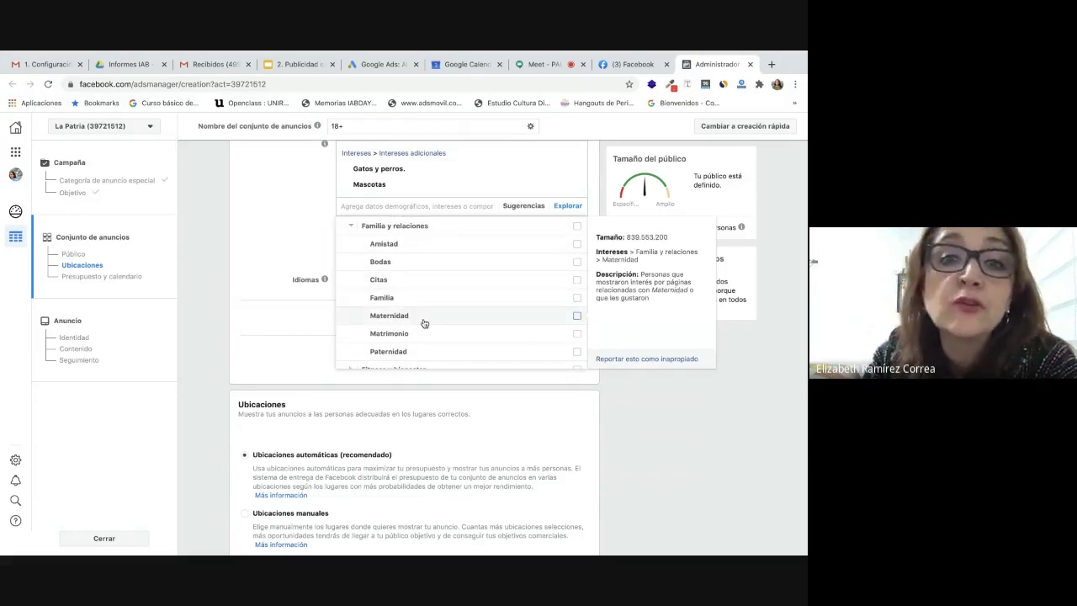
{"action": "left_click", "coordinate": [350, 228]}
Look over the remaining interest categories down to Tecnología, and view the Comportamientos subcategories.
{"action": "scroll", "coordinate": [447, 342], "scroll_direction": "down", "scroll_amount": 1}
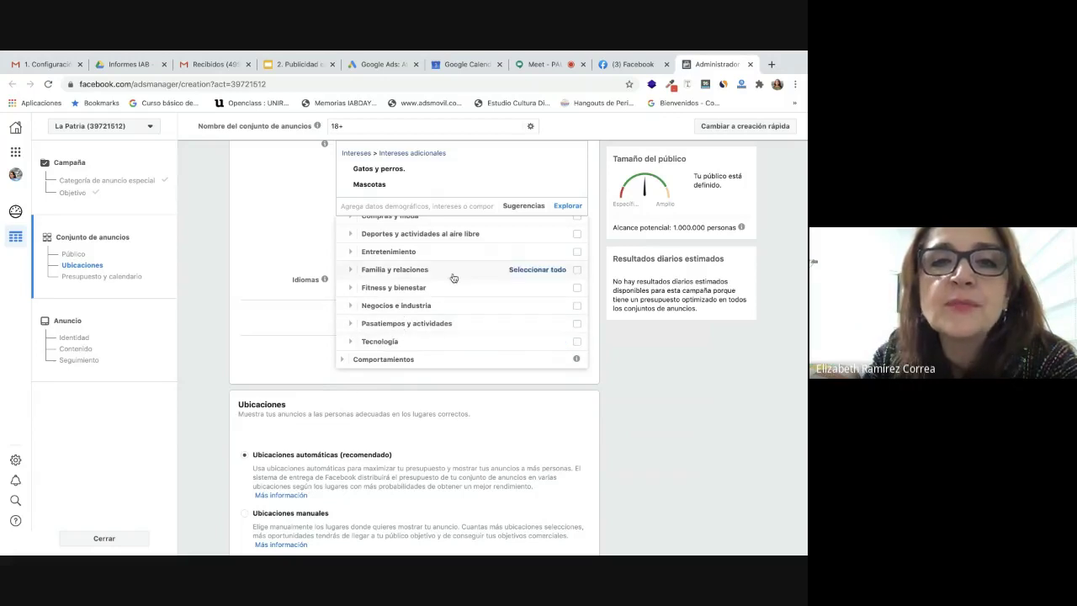
{"action": "scroll", "coordinate": [452, 290], "scroll_direction": "up", "scroll_amount": 2}
{"action": "scroll", "coordinate": [449, 336], "scroll_direction": "down", "scroll_amount": 2}
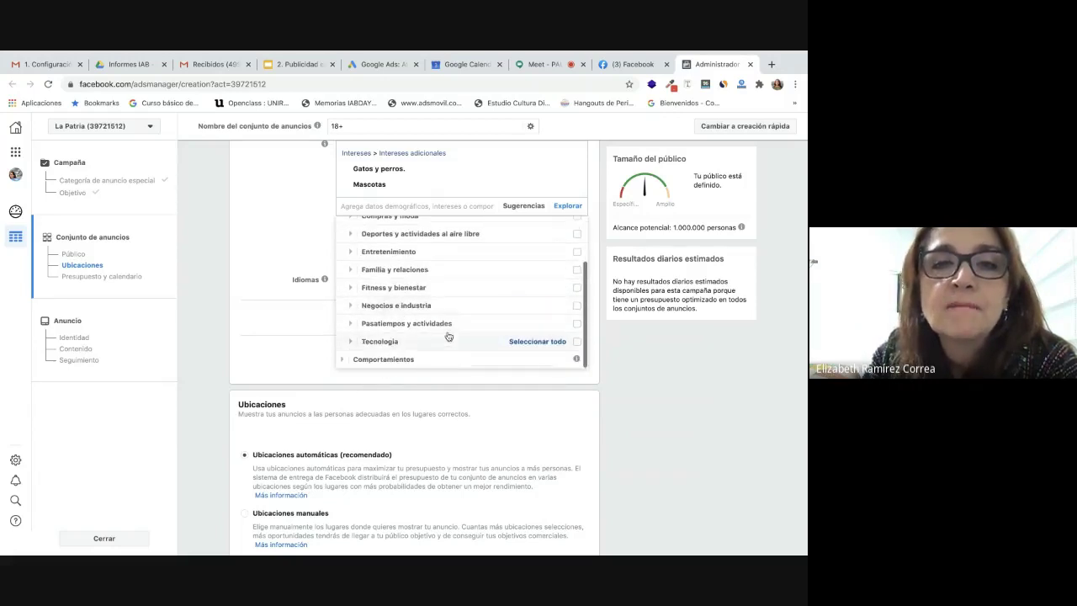
{"action": "scroll", "coordinate": [448, 336], "scroll_direction": "down", "scroll_amount": 1}
{"action": "left_click", "coordinate": [454, 321]}
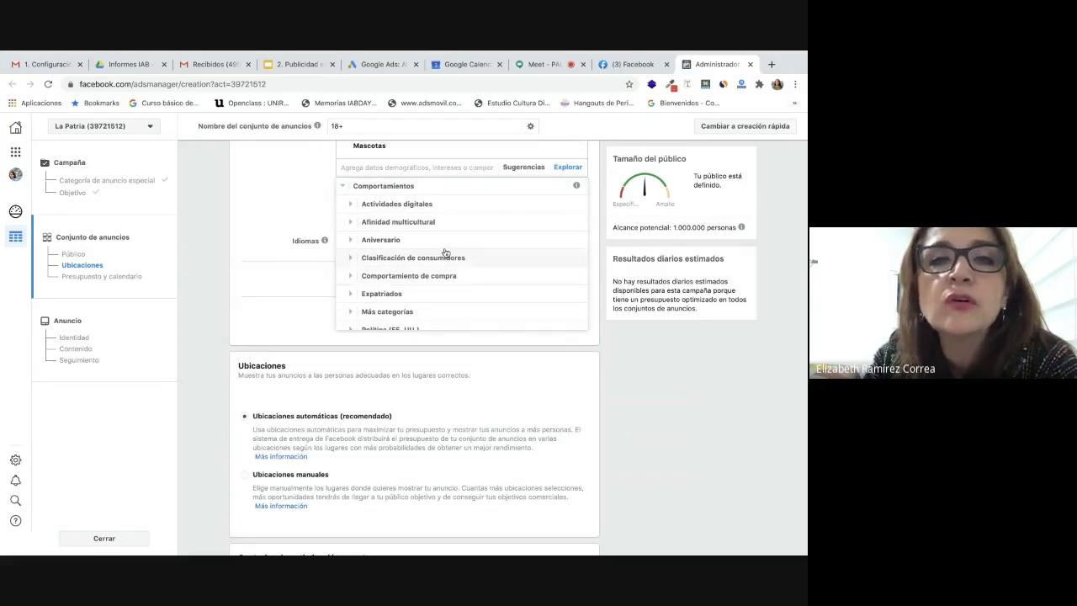
{"action": "scroll", "coordinate": [446, 253], "scroll_direction": "up", "scroll_amount": 4}
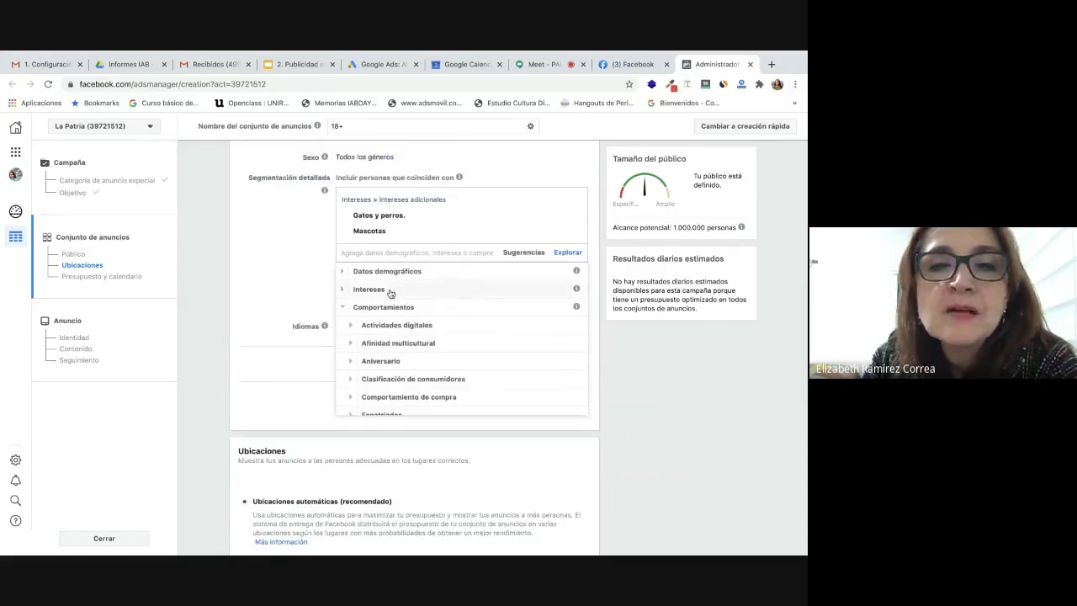
Return to Intereses and read through the whole Negocios e industria list, from Agricultura to Ventas.
{"action": "left_click", "coordinate": [391, 290]}
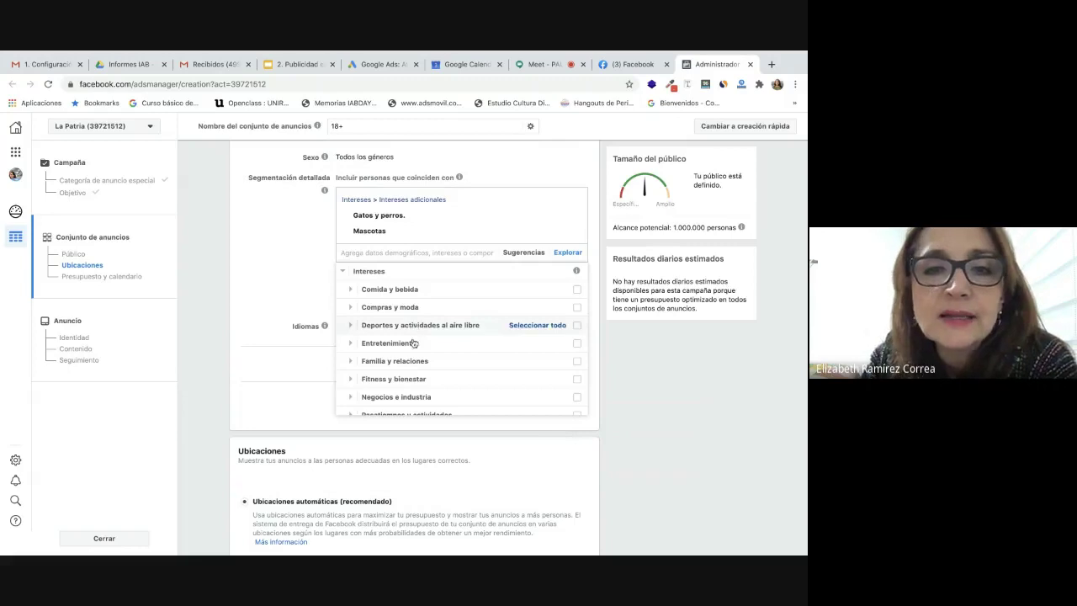
{"action": "scroll", "coordinate": [438, 379], "scroll_direction": "down", "scroll_amount": 1}
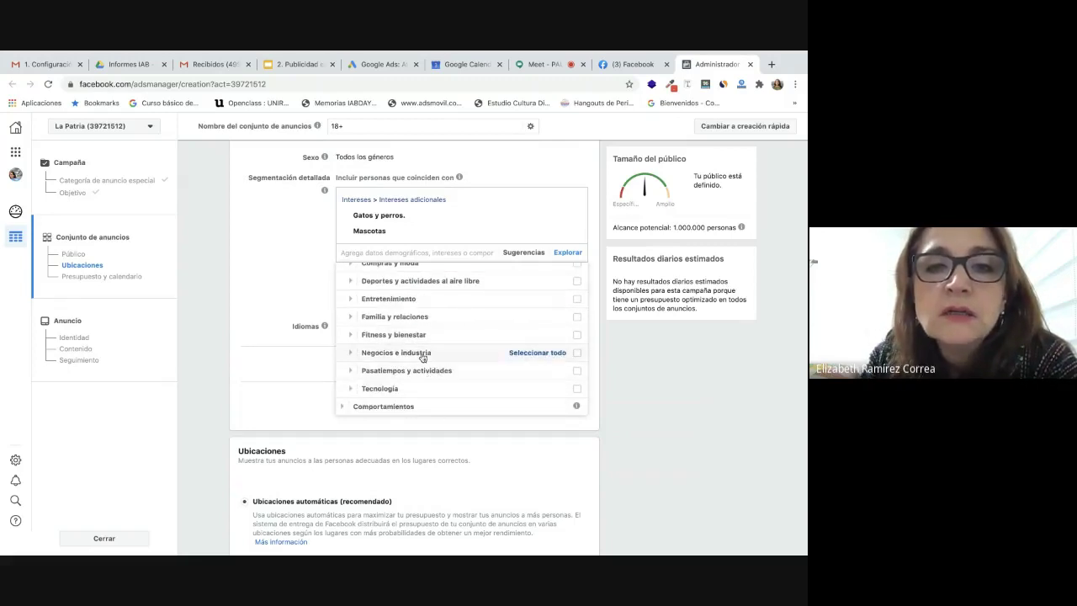
{"action": "left_click", "coordinate": [416, 354]}
{"action": "scroll", "coordinate": [437, 345], "scroll_direction": "down", "scroll_amount": 2}
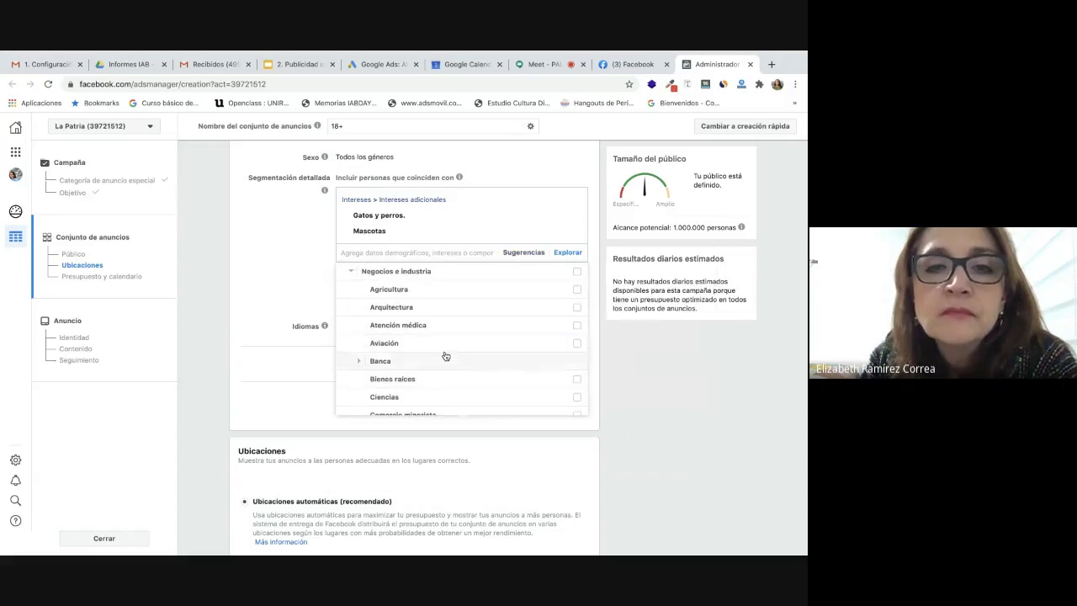
{"action": "scroll", "coordinate": [444, 353], "scroll_direction": "down", "scroll_amount": 3}
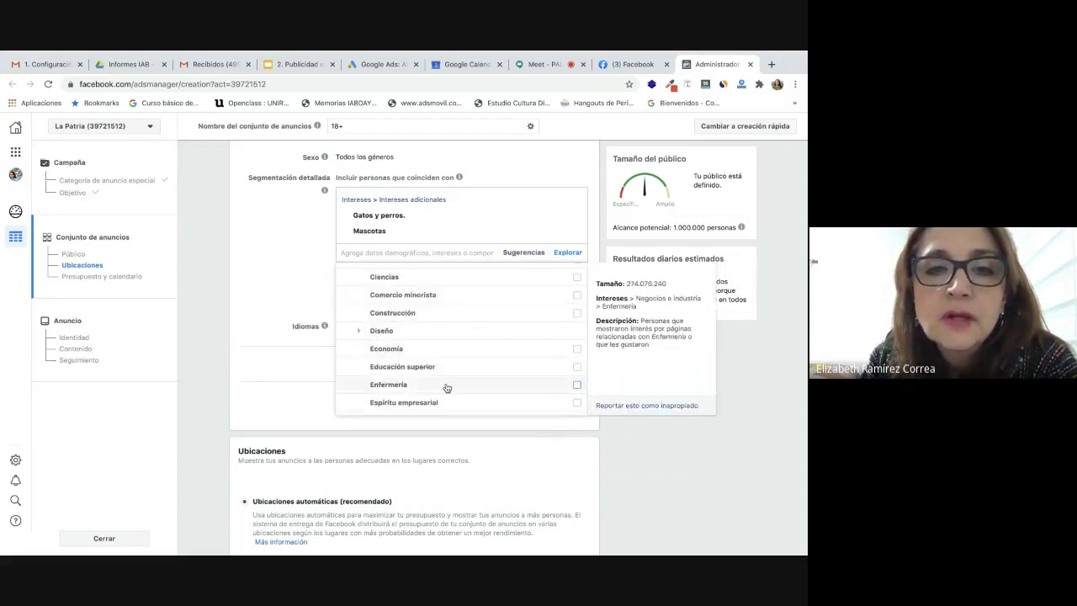
{"action": "scroll", "coordinate": [446, 385], "scroll_direction": "down", "scroll_amount": 4}
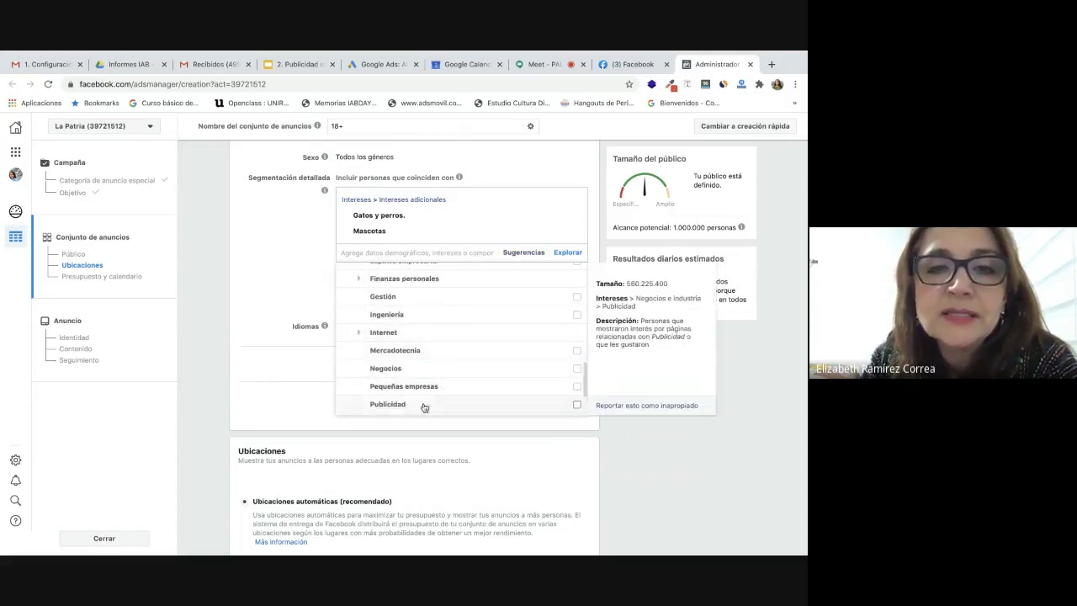
{"action": "scroll", "coordinate": [444, 386], "scroll_direction": "down", "scroll_amount": 2}
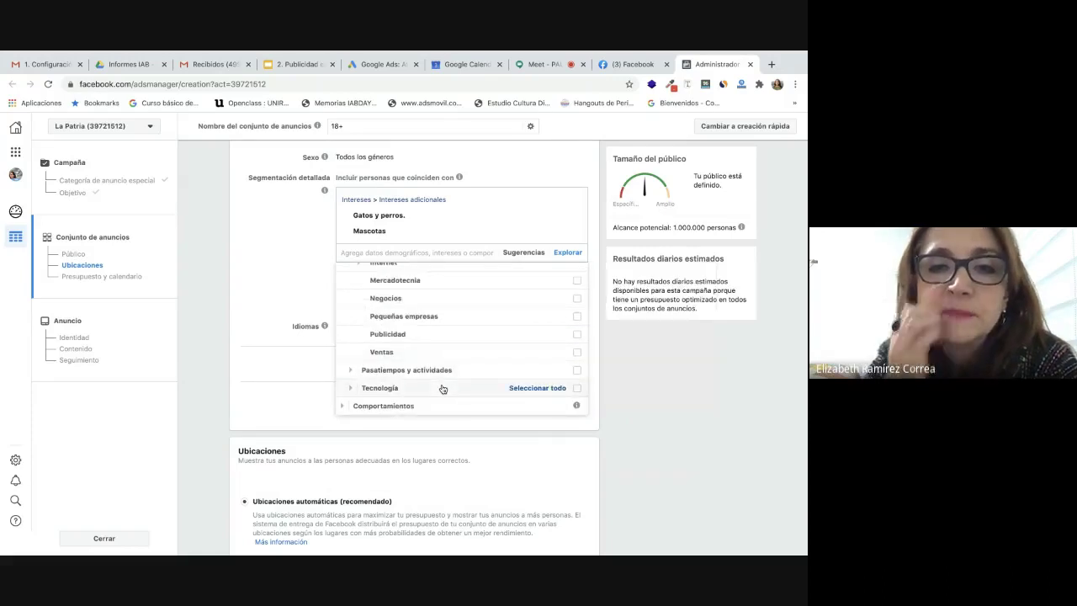
Add Alimentos para mascotas to the detailed targeting from the Mascotas interests under Pasatiempos y actividades.
{"action": "left_click", "coordinate": [441, 371]}
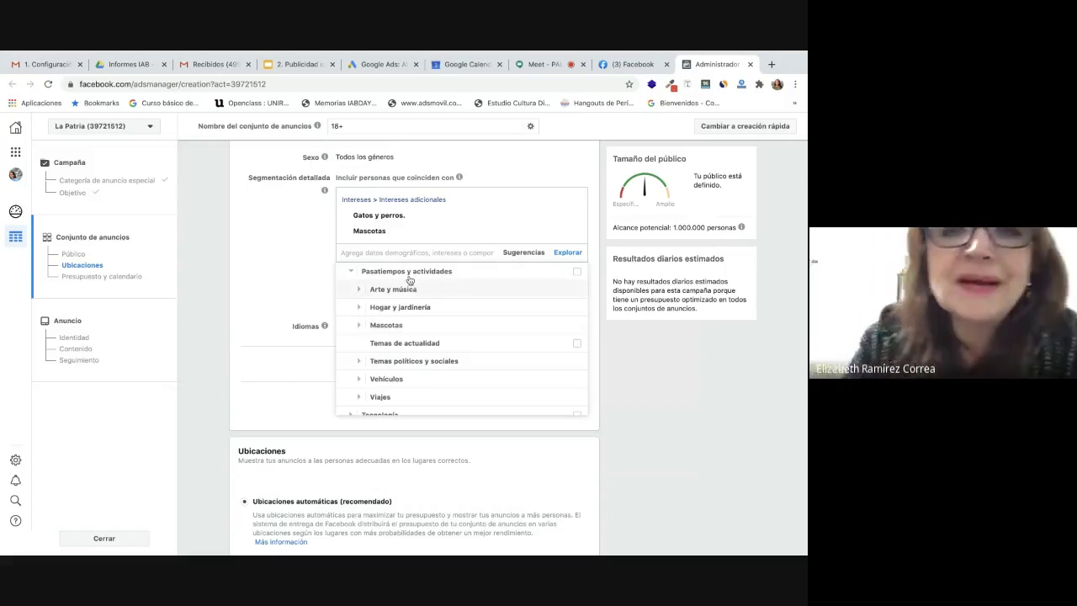
{"action": "left_click", "coordinate": [382, 326]}
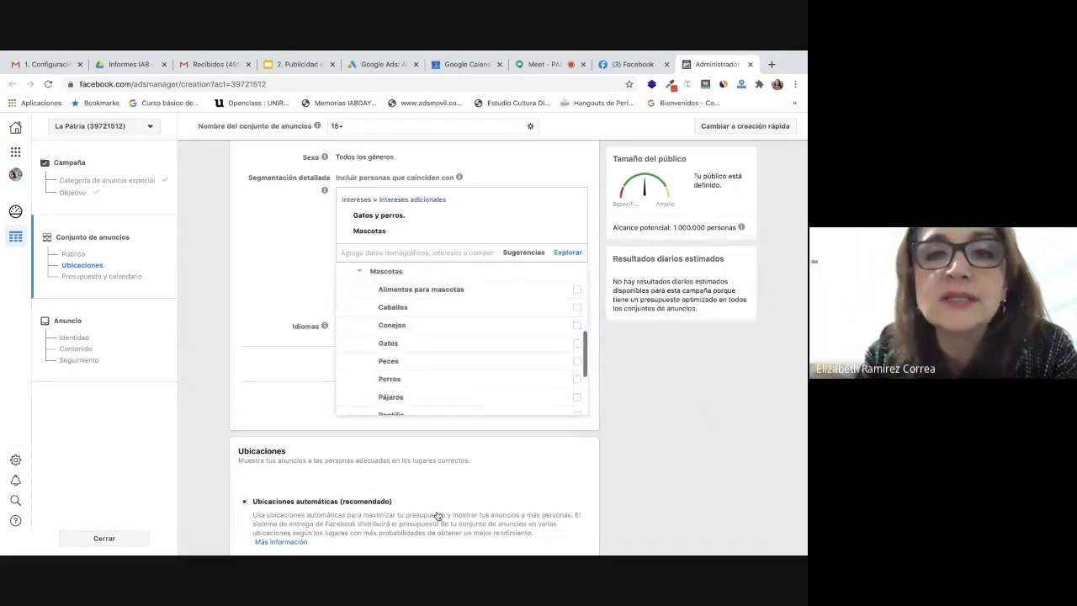
{"action": "mouse_move", "coordinate": [600, 353]}
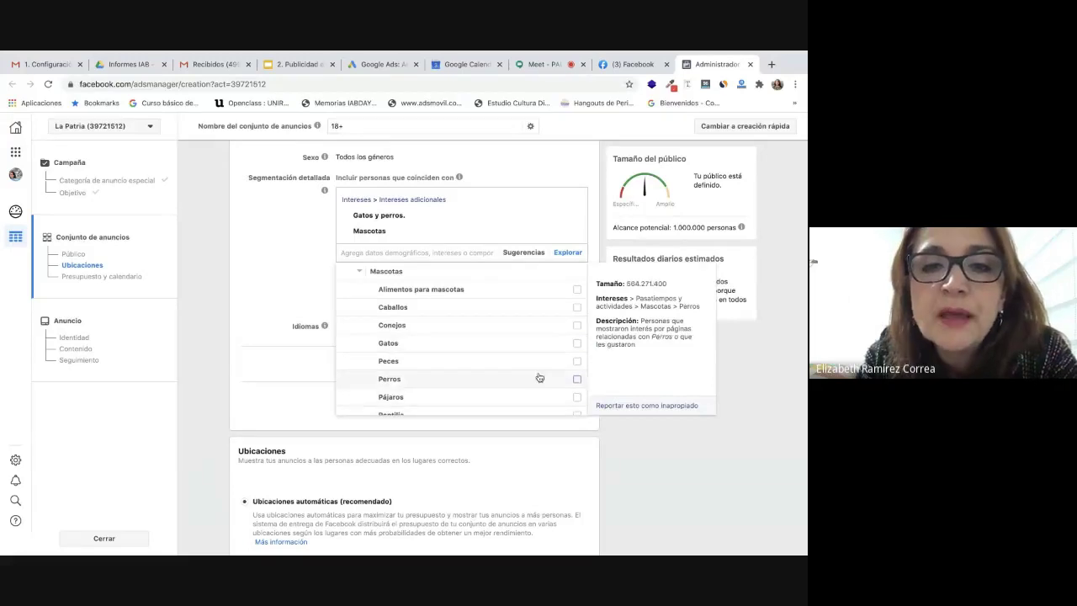
{"action": "scroll", "coordinate": [538, 378], "scroll_direction": "down", "scroll_amount": 2}
{"action": "scroll", "coordinate": [505, 340], "scroll_direction": "up", "scroll_amount": 3}
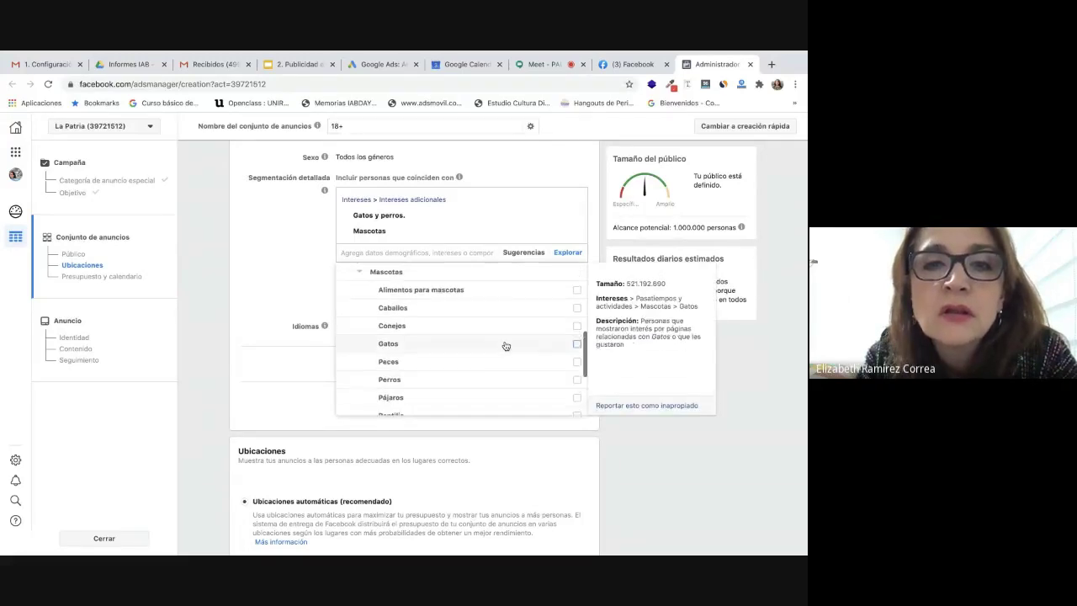
{"action": "left_click", "coordinate": [577, 305]}
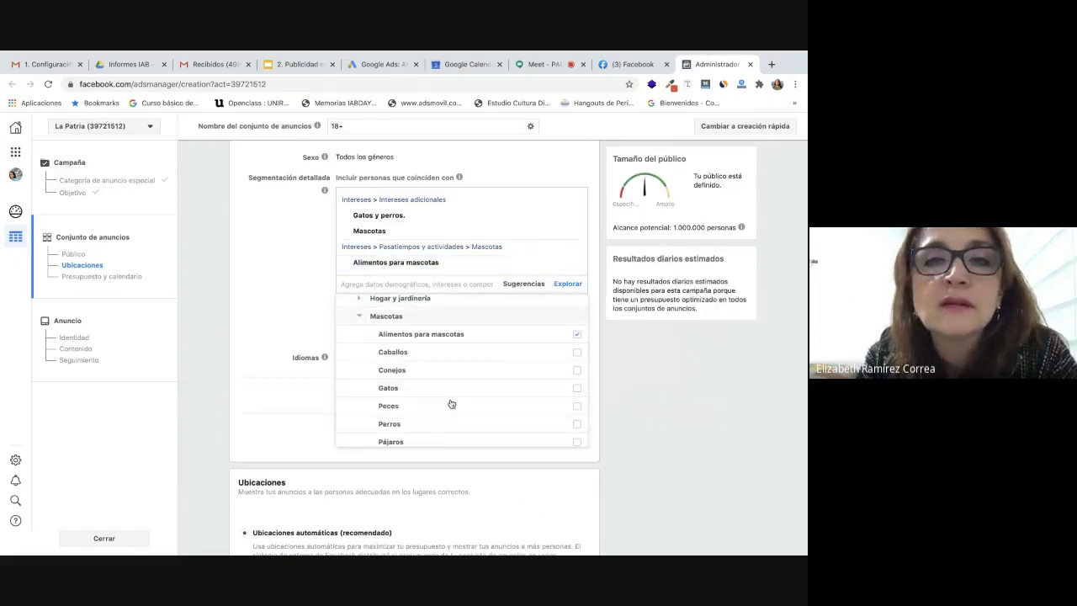
Review the other Mascotas interests, from Caballos to Reptilia, and collapse the Mascotas list.
{"action": "mouse_move", "coordinate": [457, 396]}
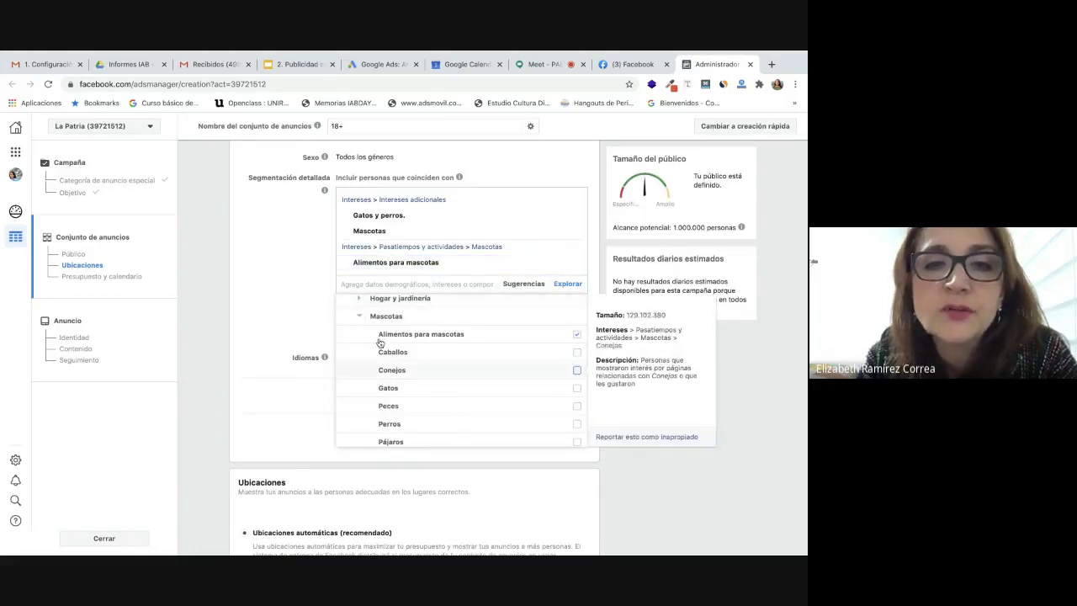
{"action": "scroll", "coordinate": [440, 339], "scroll_direction": "down", "scroll_amount": 2}
{"action": "scroll", "coordinate": [440, 339], "scroll_direction": "down", "scroll_amount": 1}
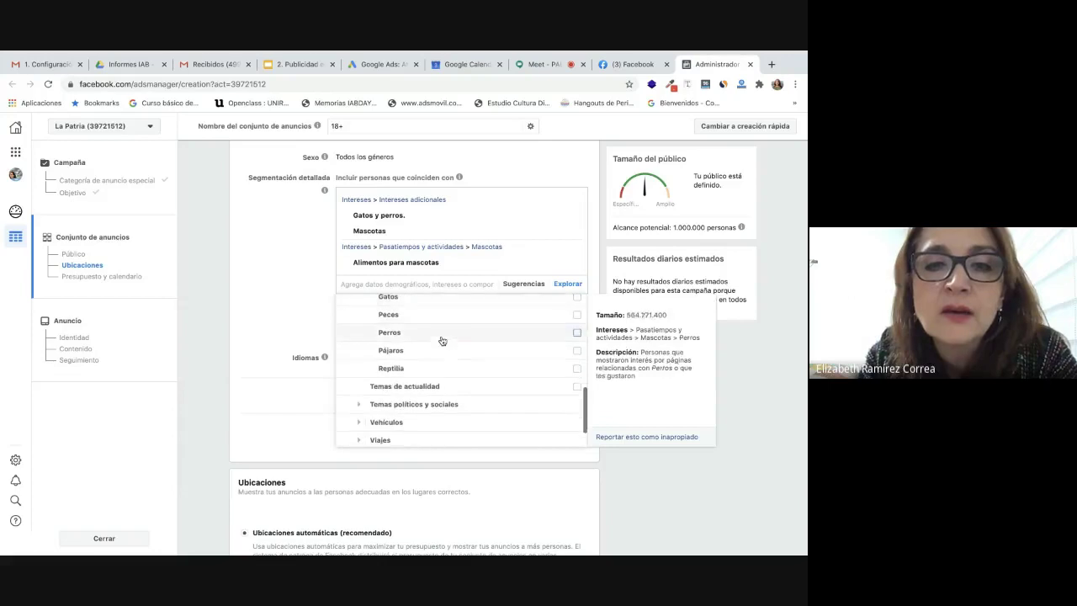
{"action": "scroll", "coordinate": [435, 415], "scroll_direction": "down", "scroll_amount": 2}
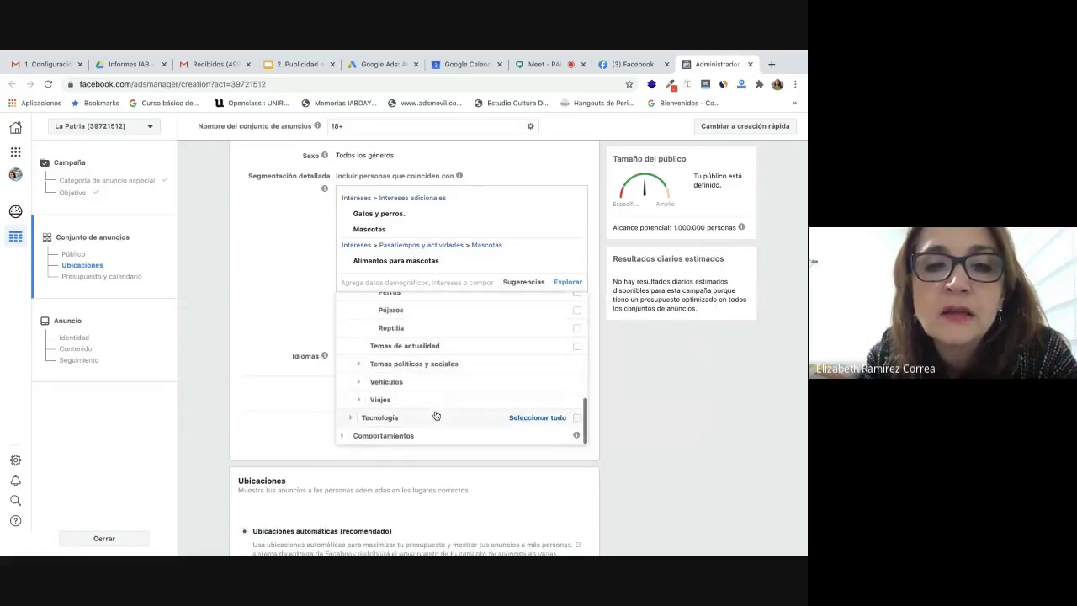
{"action": "mouse_move", "coordinate": [443, 472]}
{"action": "scroll", "coordinate": [442, 470], "scroll_direction": "up", "scroll_amount": 5}
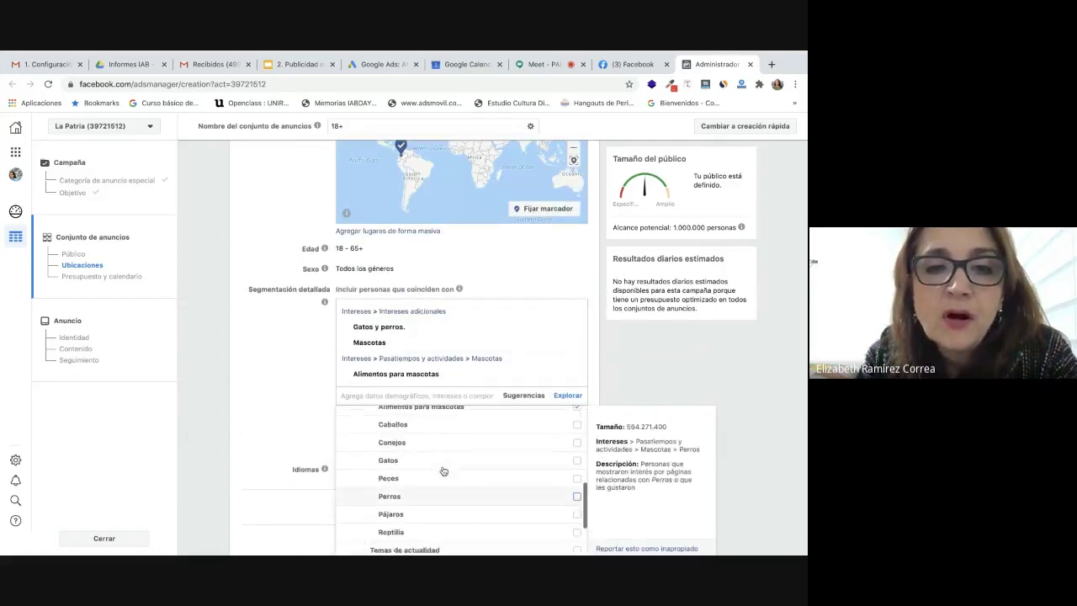
{"action": "left_click", "coordinate": [369, 461]}
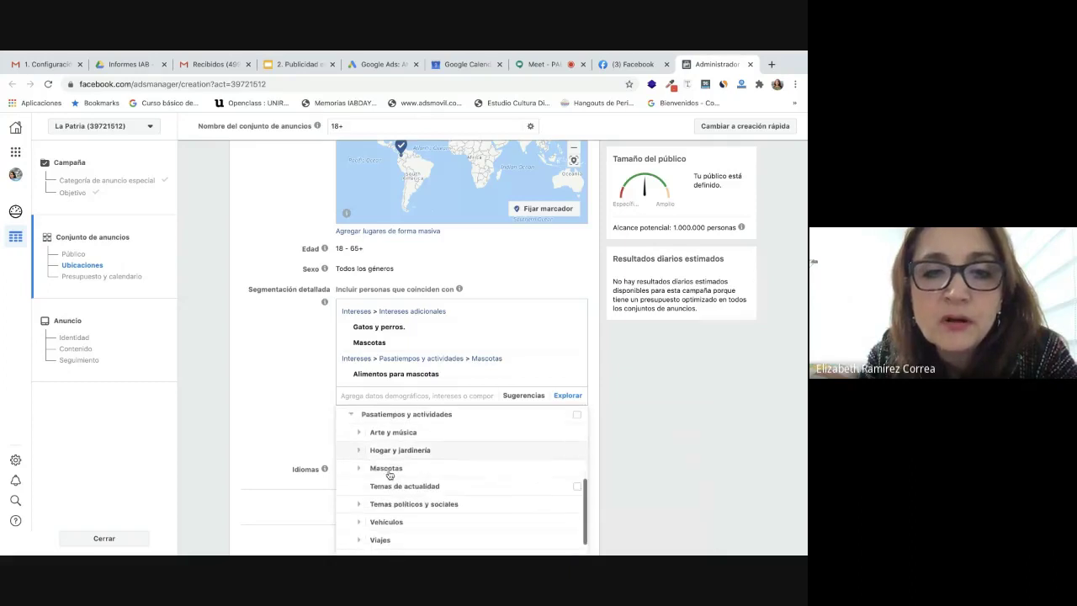
Look over the remaining Pasatiempos y actividades subcategories and continue to the end of the targeting list.
{"action": "scroll", "coordinate": [445, 484], "scroll_direction": "up", "scroll_amount": 2}
{"action": "scroll", "coordinate": [448, 478], "scroll_direction": "down", "scroll_amount": 3}
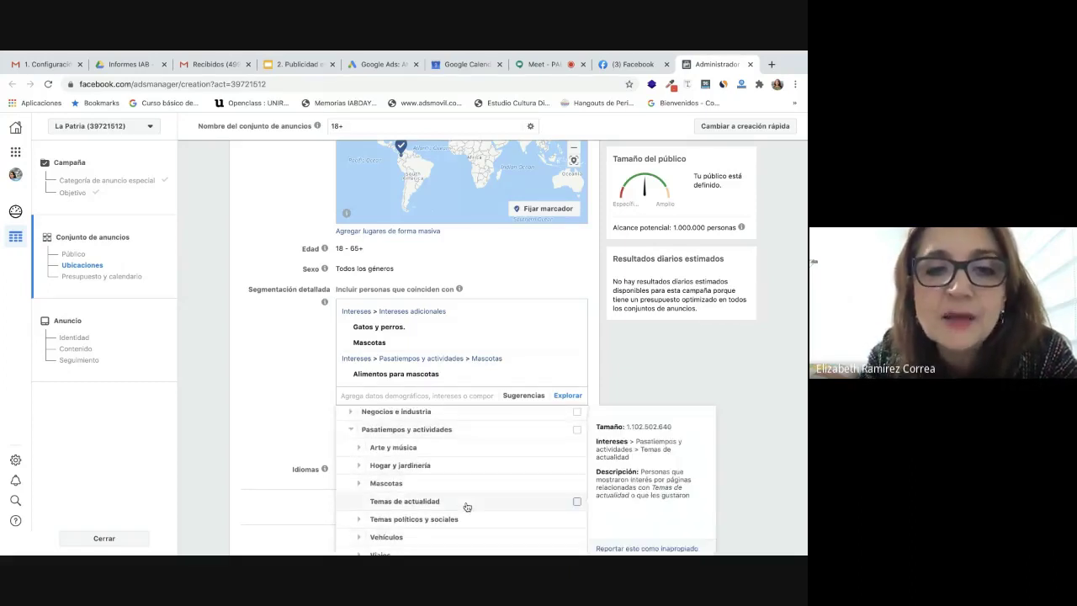
{"action": "scroll", "coordinate": [464, 505], "scroll_direction": "down", "scroll_amount": 5}
{"action": "scroll", "coordinate": [466, 487], "scroll_direction": "down", "scroll_amount": 2}
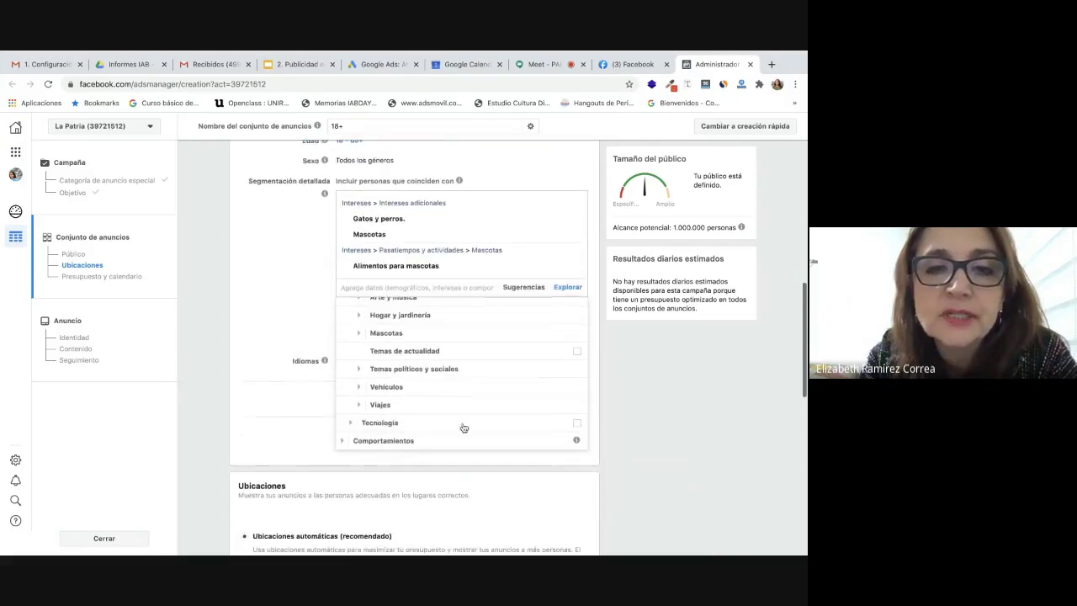
Close the Intereses list and review the Actividades digitales and Afinidad multicultural options under Comportamientos.
{"action": "scroll", "coordinate": [365, 335], "scroll_direction": "up", "scroll_amount": 3}
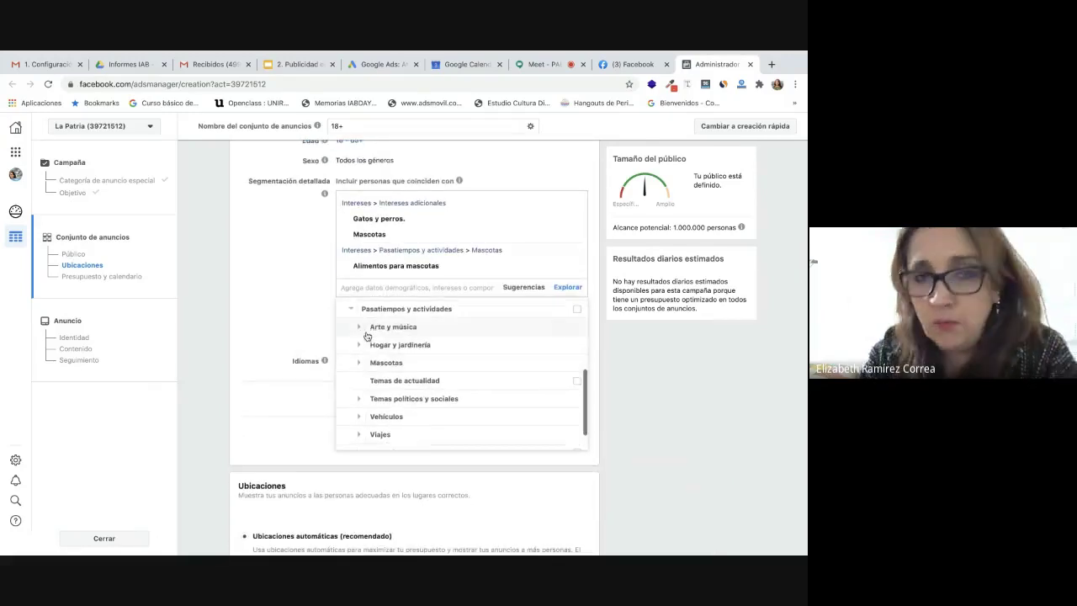
{"action": "scroll", "coordinate": [365, 344], "scroll_direction": "up", "scroll_amount": 3}
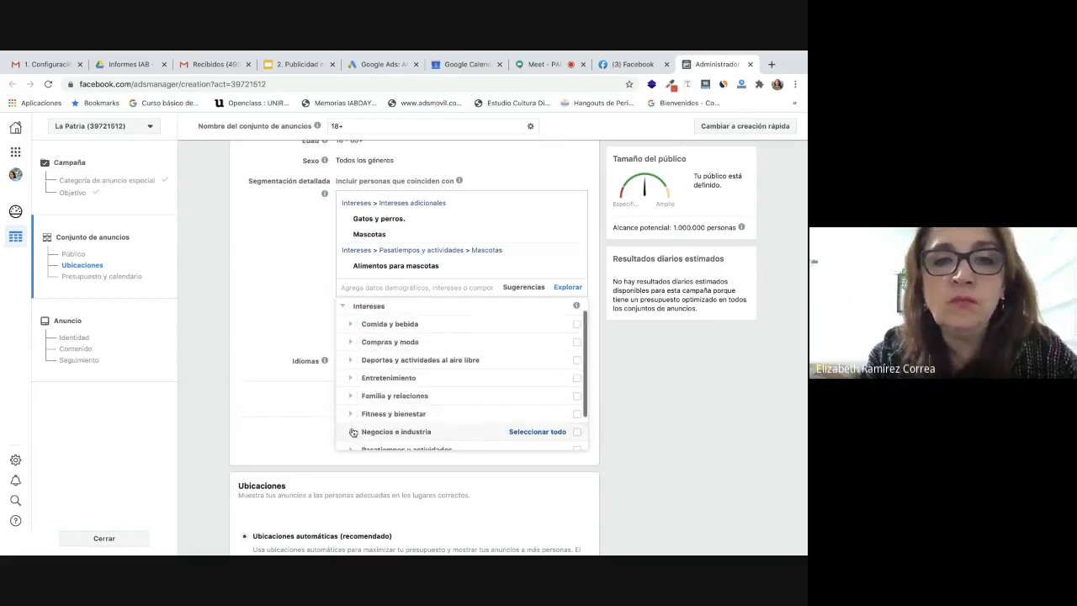
{"action": "left_click", "coordinate": [344, 308]}
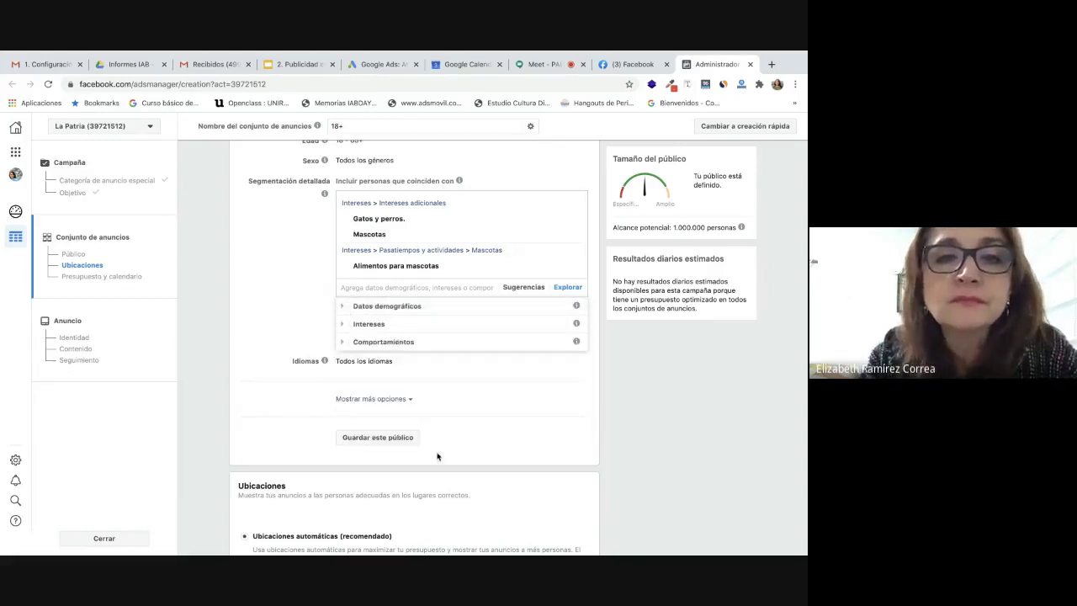
{"action": "left_click", "coordinate": [375, 340]}
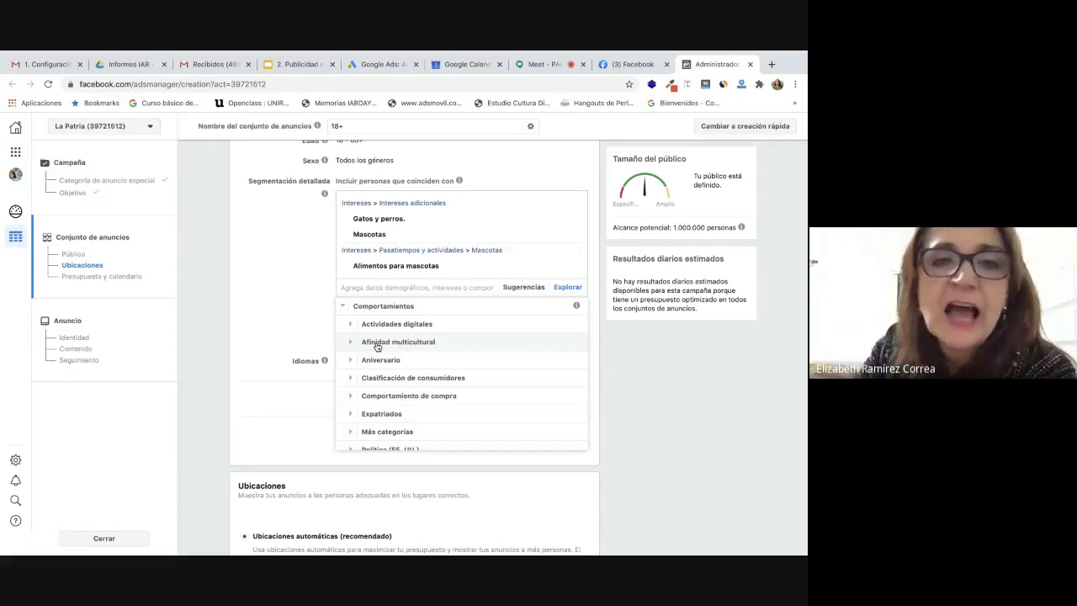
{"action": "left_click", "coordinate": [361, 325]}
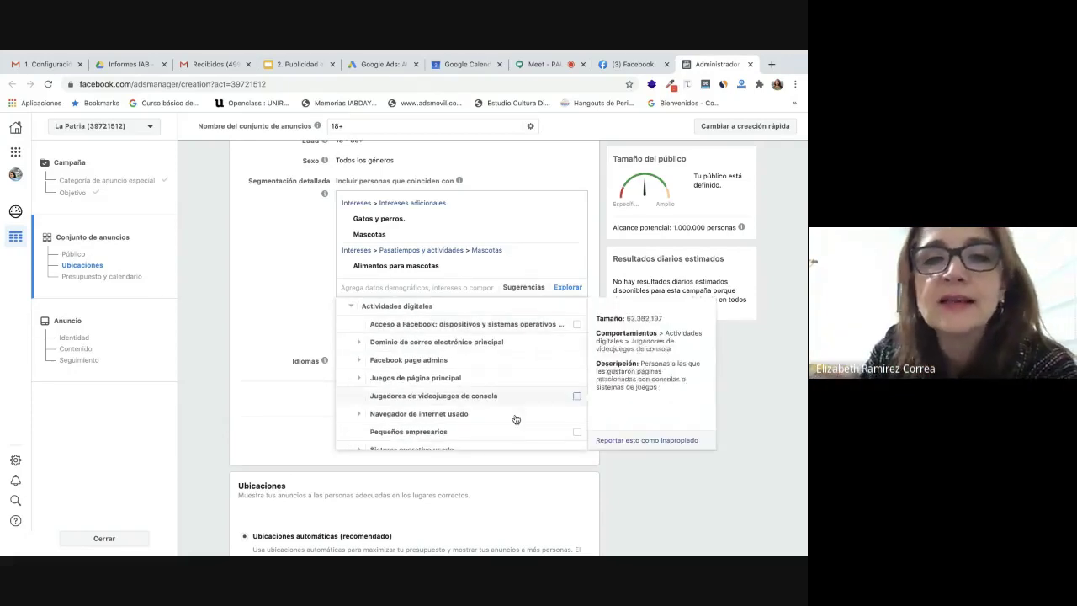
{"action": "scroll", "coordinate": [471, 392], "scroll_direction": "down", "scroll_amount": 1}
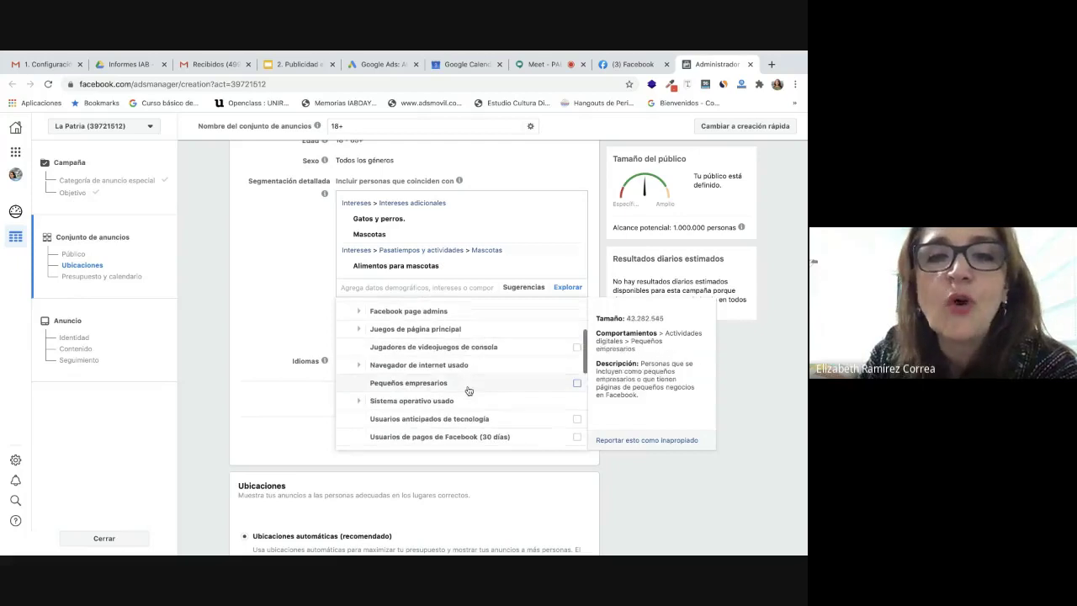
{"action": "scroll", "coordinate": [469, 390], "scroll_direction": "up", "scroll_amount": 1}
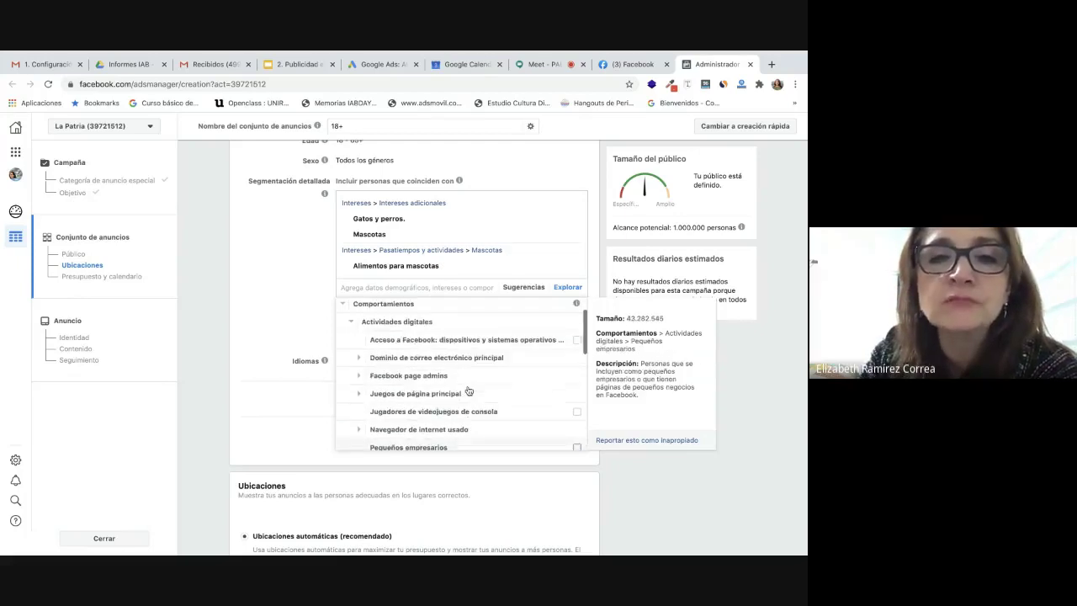
{"action": "left_click", "coordinate": [353, 325]}
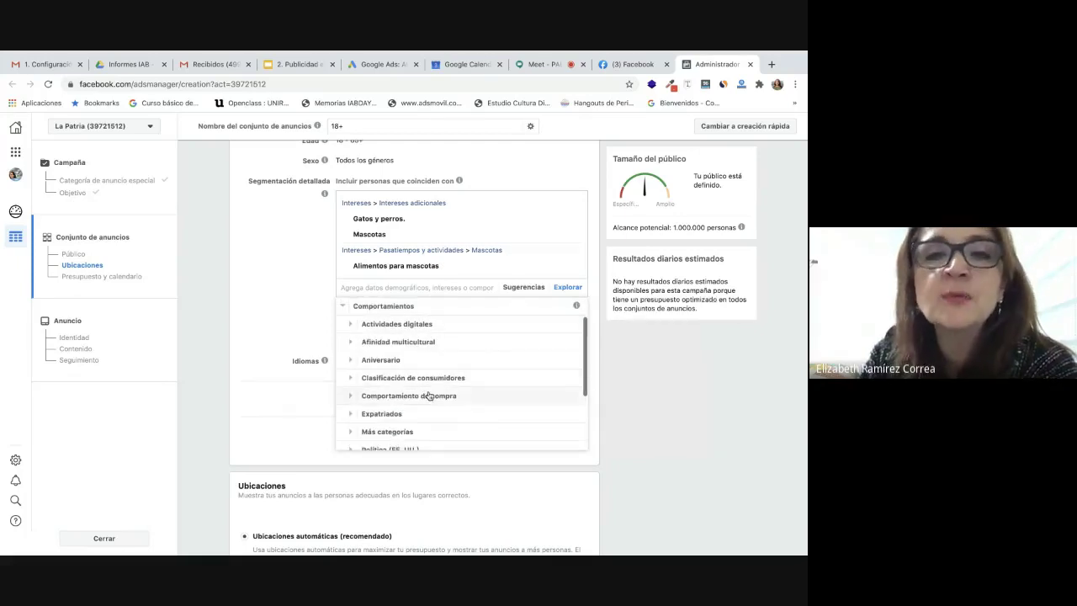
{"action": "left_click", "coordinate": [390, 345]}
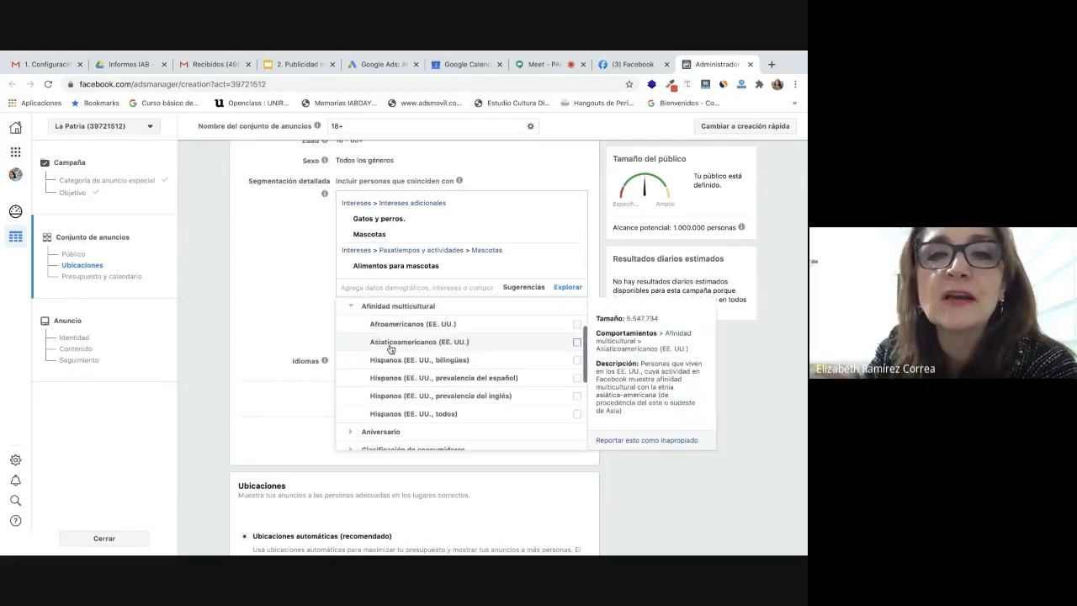
{"action": "left_click", "coordinate": [350, 310]}
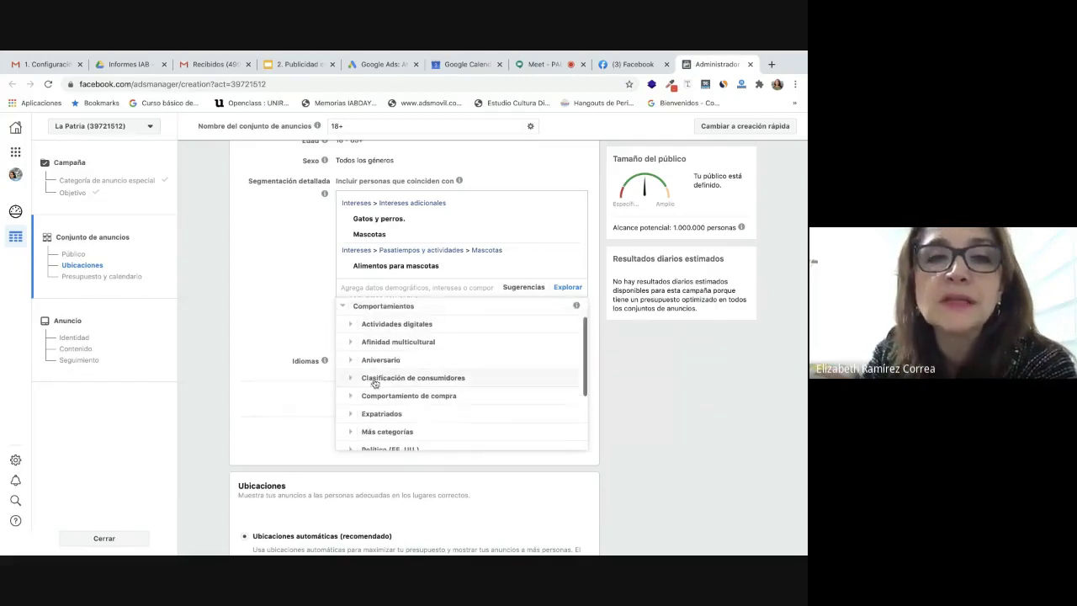
Add Compradores que interactuaron to the detailed targeting from the Comportamiento de compra behaviors.
{"action": "scroll", "coordinate": [420, 401], "scroll_direction": "down", "scroll_amount": 1}
{"action": "left_click", "coordinate": [418, 383]}
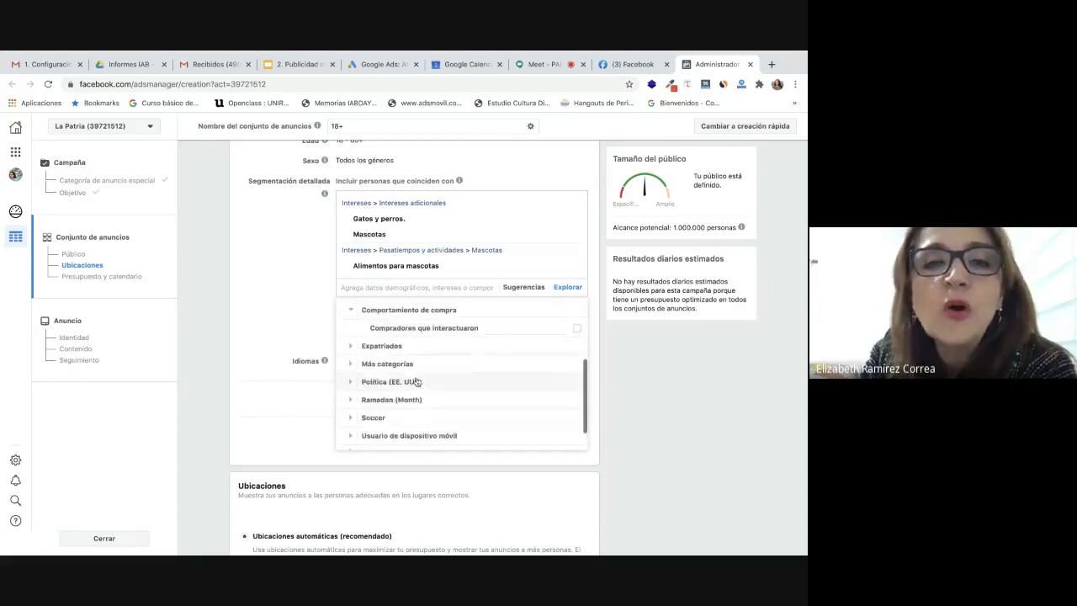
{"action": "mouse_move", "coordinate": [414, 334]}
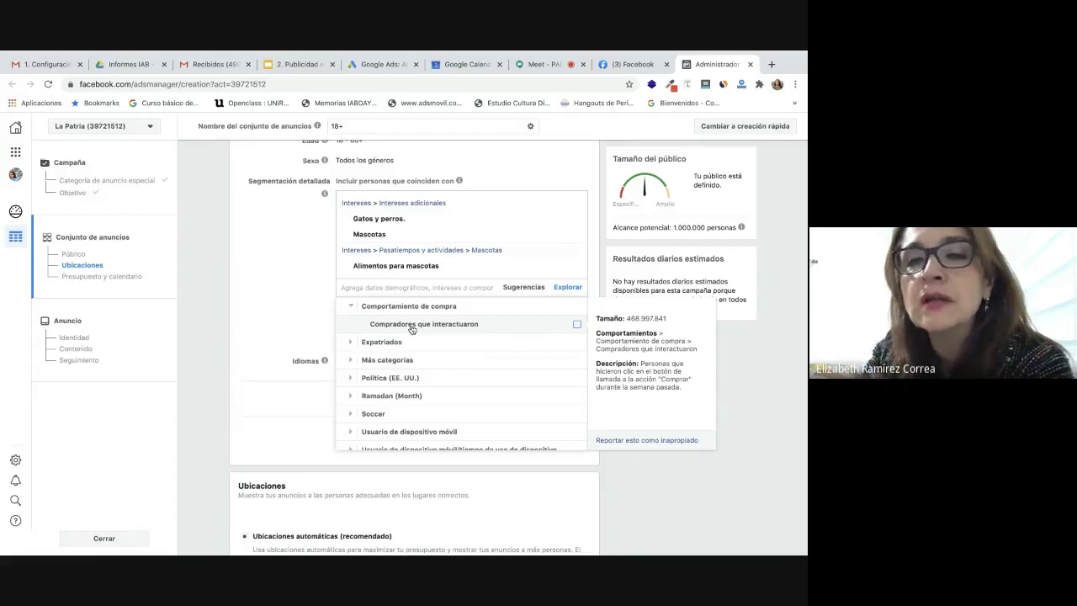
{"action": "left_click", "coordinate": [575, 328]}
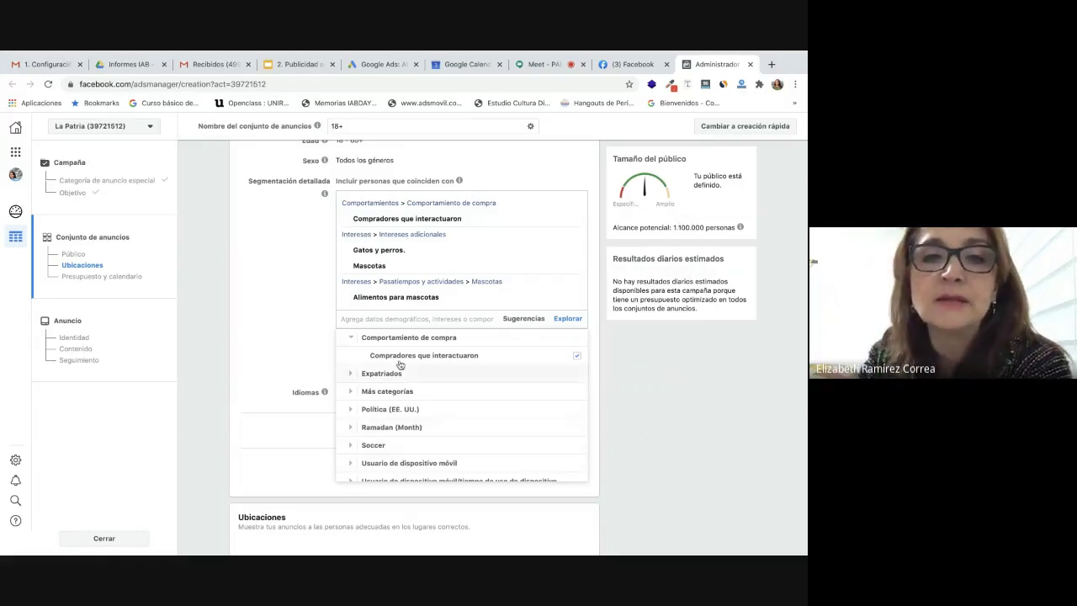
Look over the remaining Comportamientos categories, including the Viajes options, and collapse the Comportamientos list.
{"action": "mouse_move", "coordinate": [352, 353]}
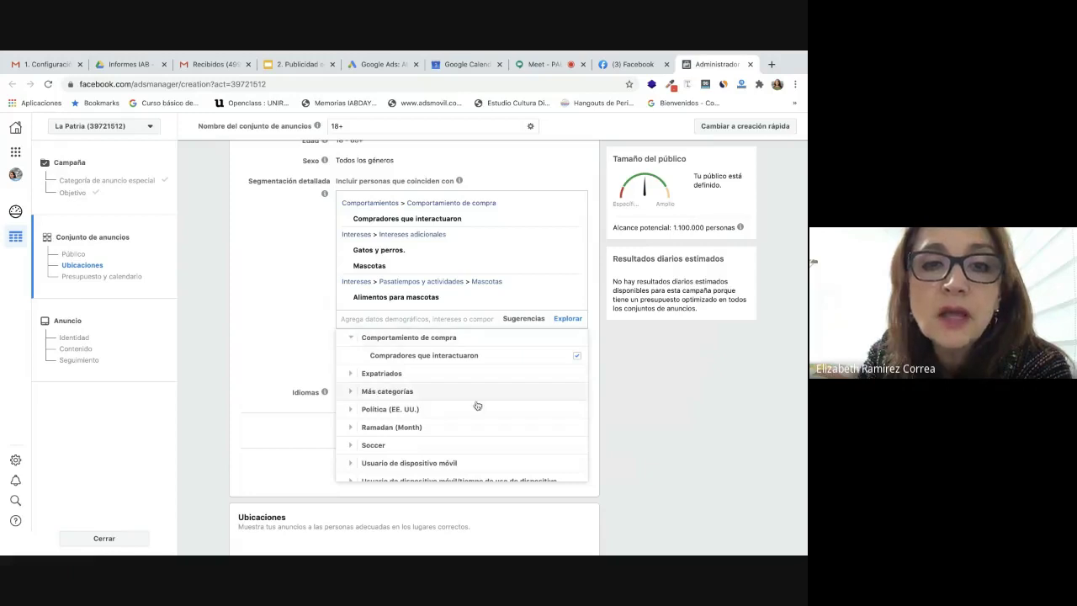
{"action": "scroll", "coordinate": [404, 437], "scroll_direction": "down", "scroll_amount": 5}
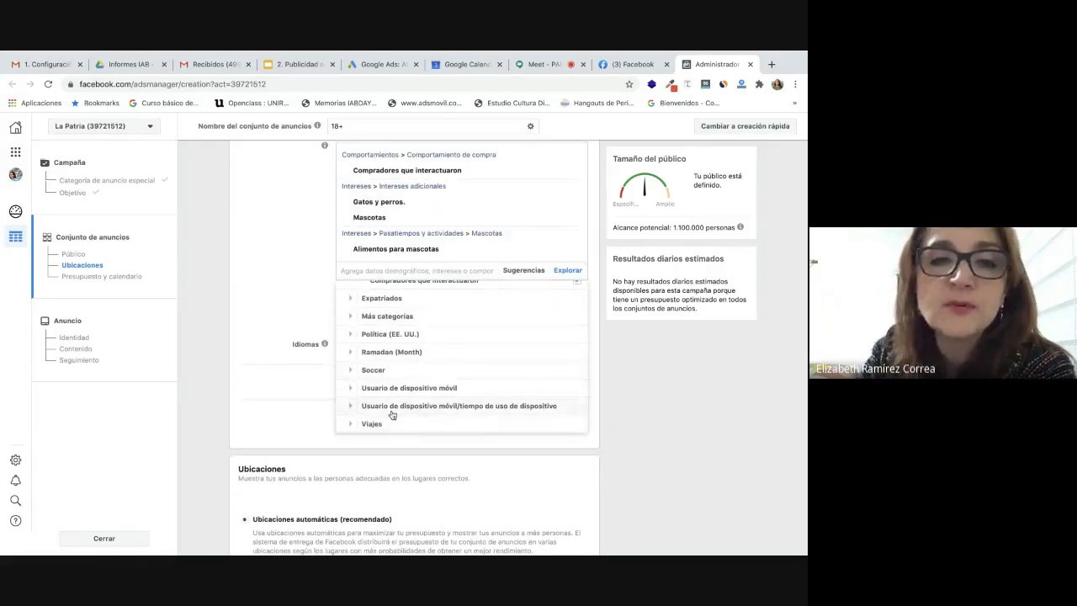
{"action": "left_click", "coordinate": [372, 423]}
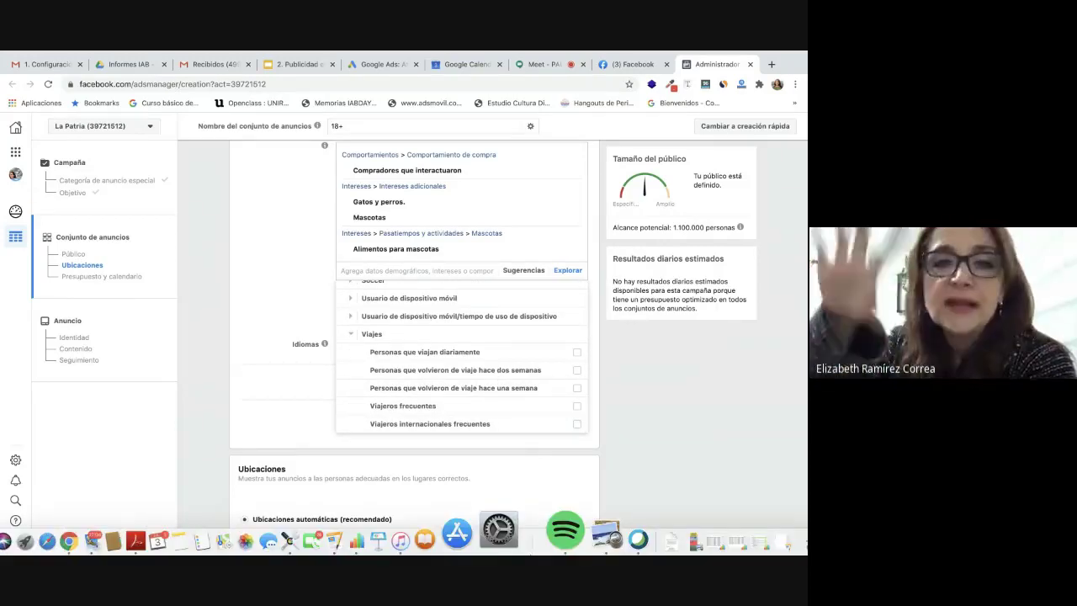
{"action": "scroll", "coordinate": [379, 353], "scroll_direction": "up", "scroll_amount": 5}
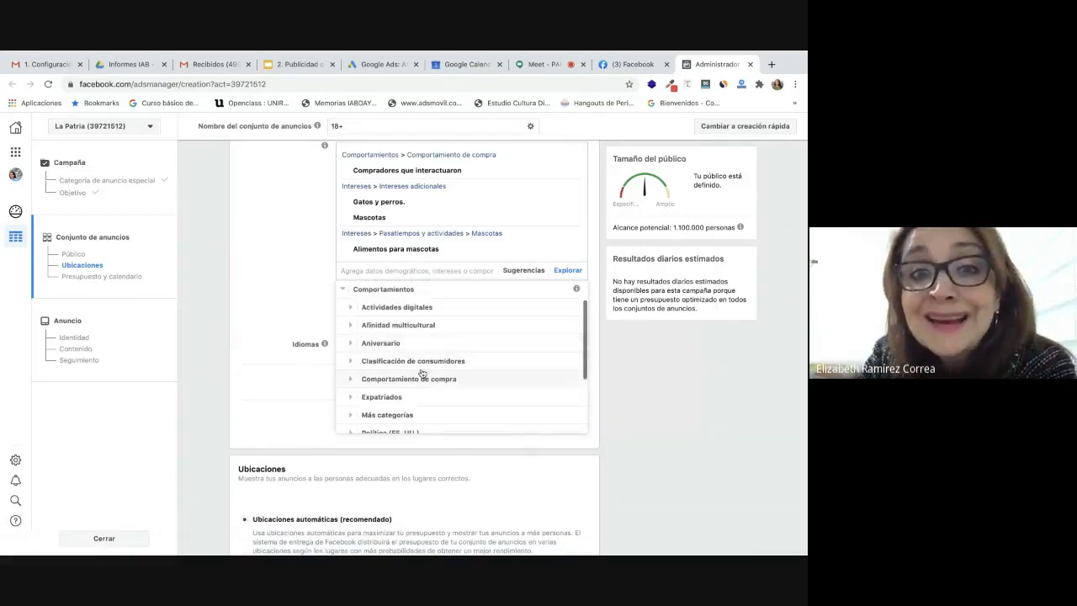
{"action": "left_click", "coordinate": [343, 293]}
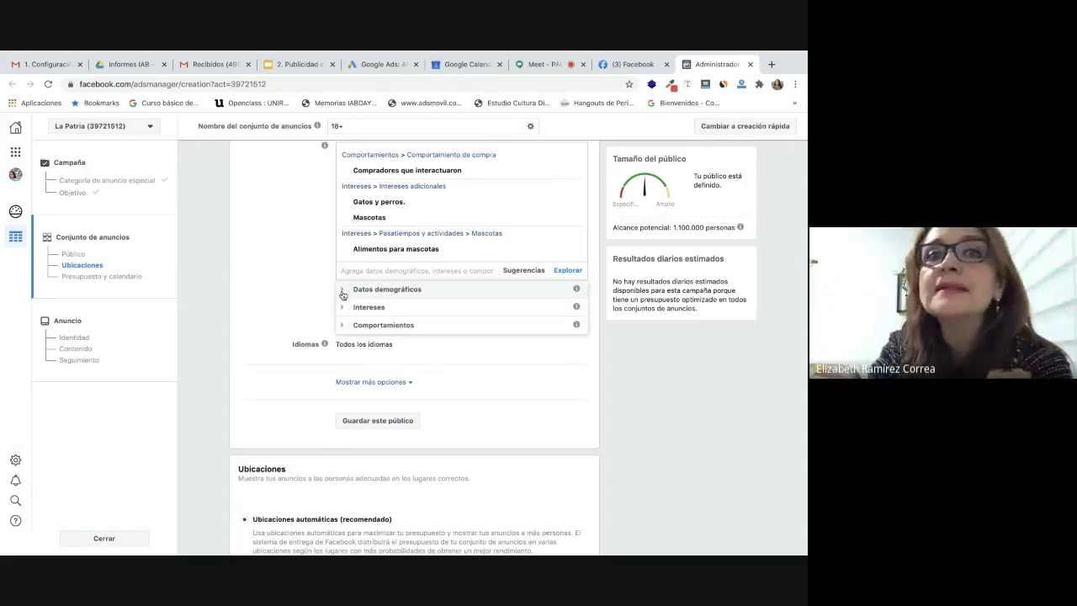
Schedule the ad set to start on 4/7/2020 and end on 31/7/2020, leaving automatic placements selected.
{"action": "scroll", "coordinate": [571, 425], "scroll_direction": "down", "scroll_amount": 5}
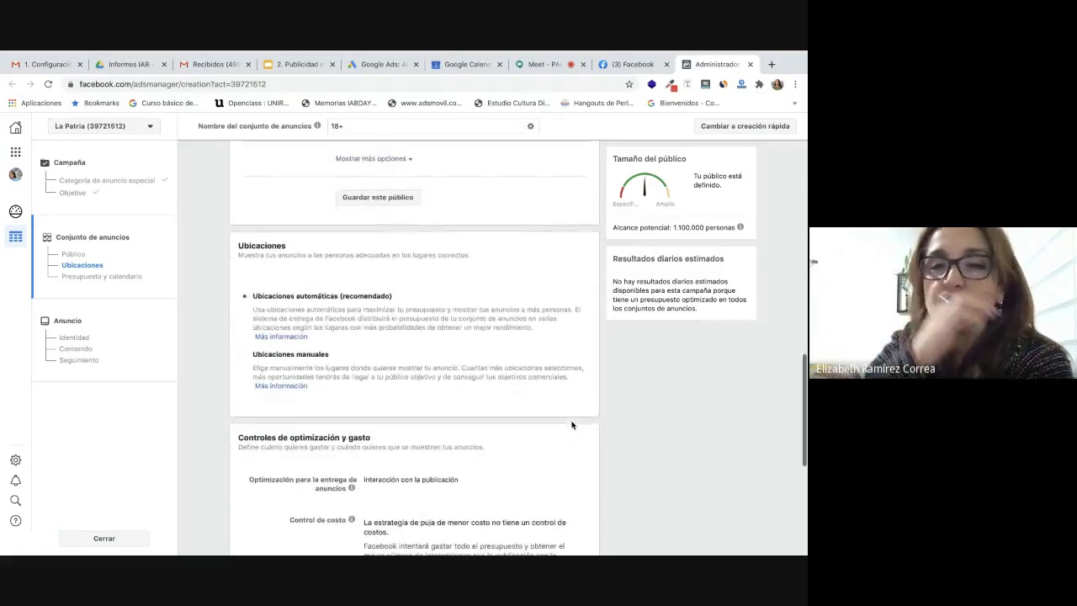
{"action": "scroll", "coordinate": [571, 425], "scroll_direction": "down", "scroll_amount": 1}
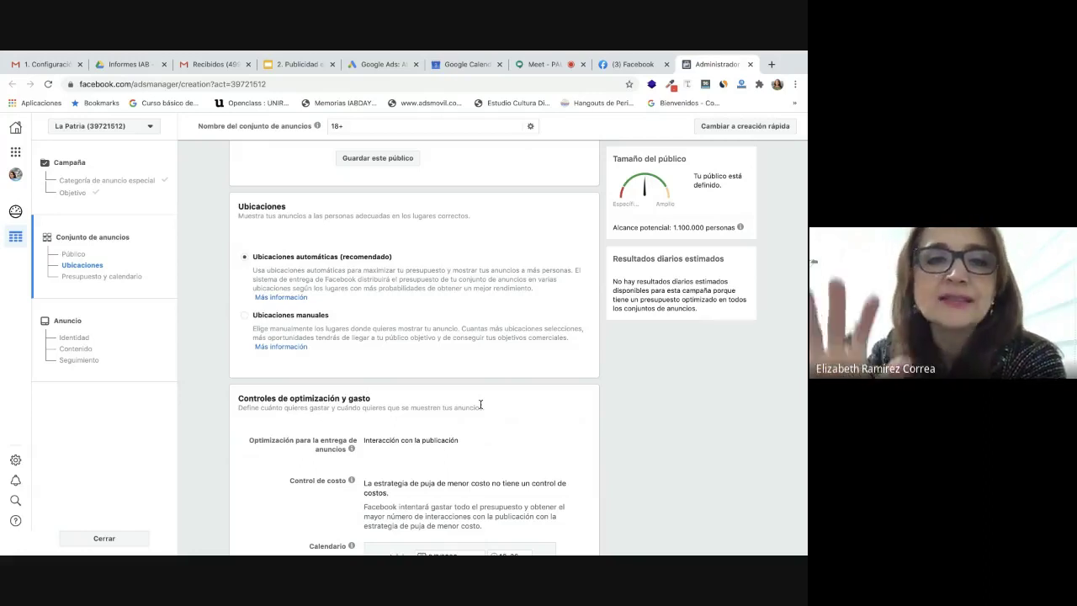
{"action": "scroll", "coordinate": [505, 444], "scroll_direction": "down", "scroll_amount": 2}
{"action": "scroll", "coordinate": [503, 445], "scroll_direction": "down", "scroll_amount": 2}
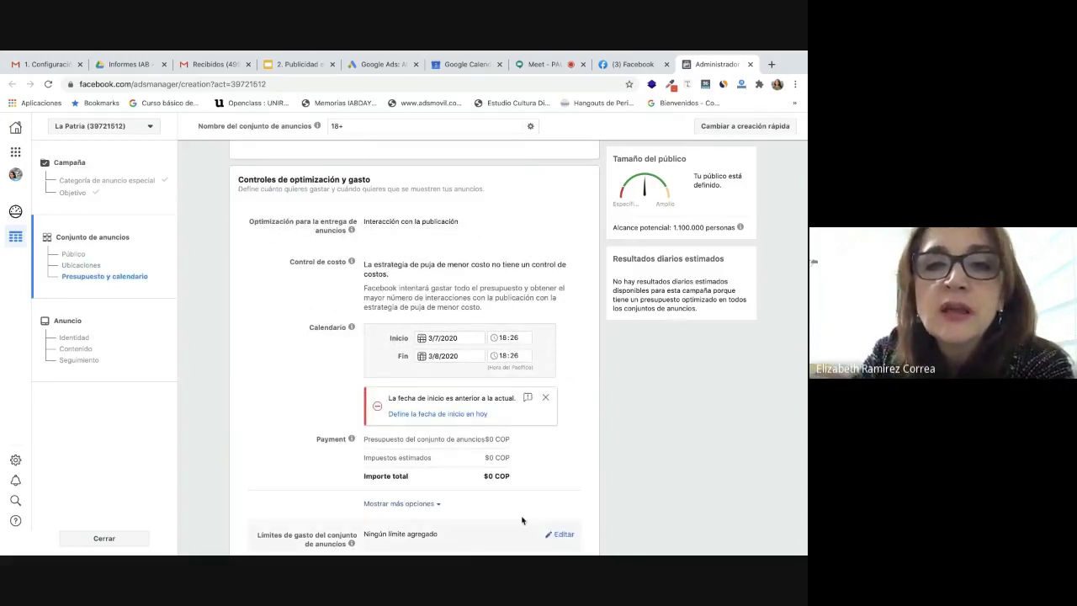
{"action": "left_click", "coordinate": [455, 337]}
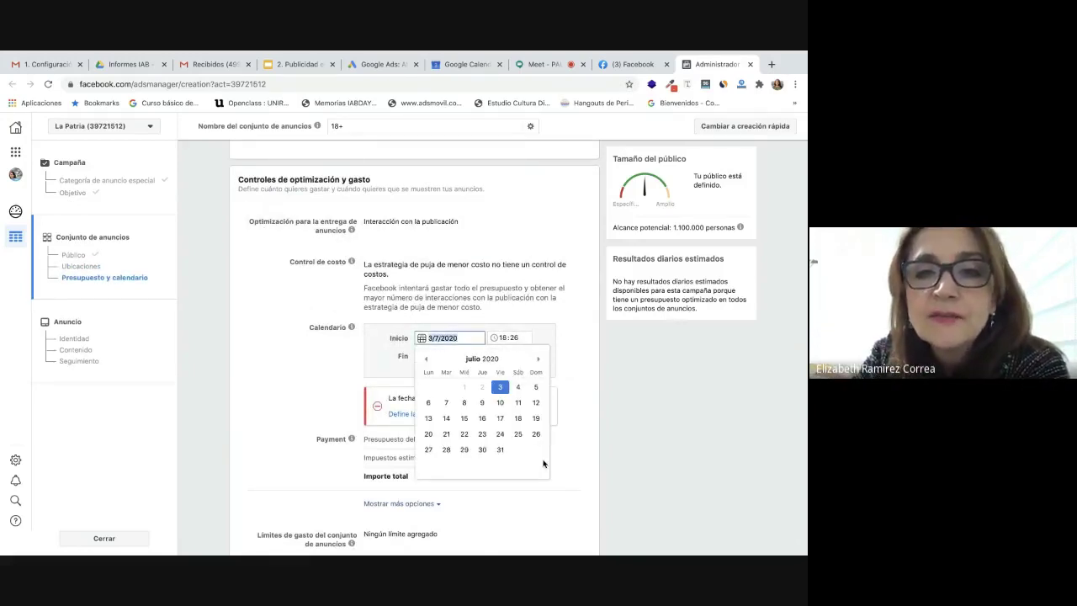
{"action": "left_click", "coordinate": [518, 387]}
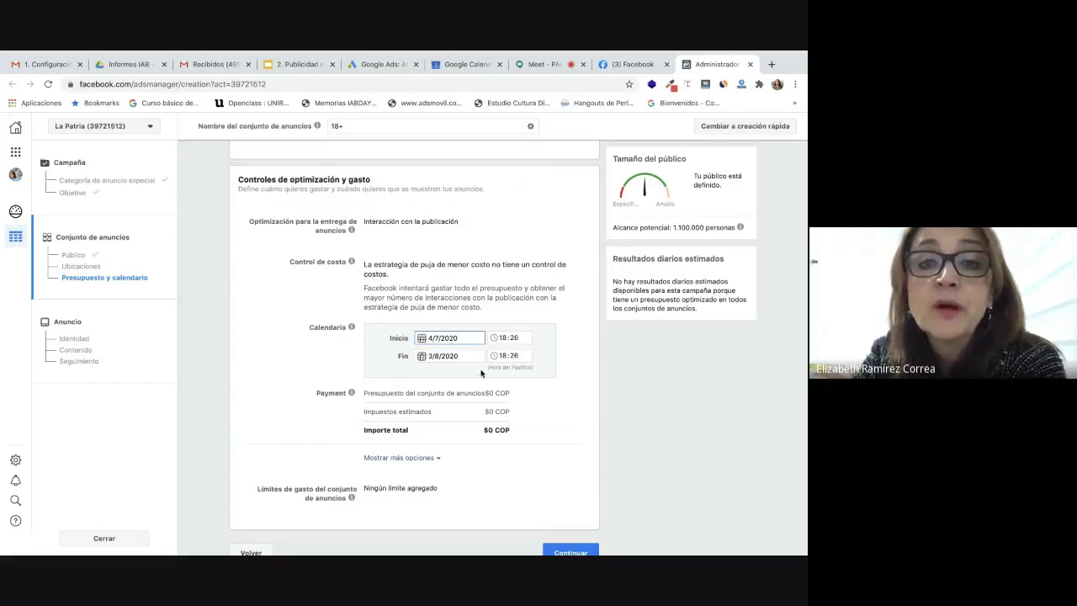
{"action": "left_click", "coordinate": [453, 355]}
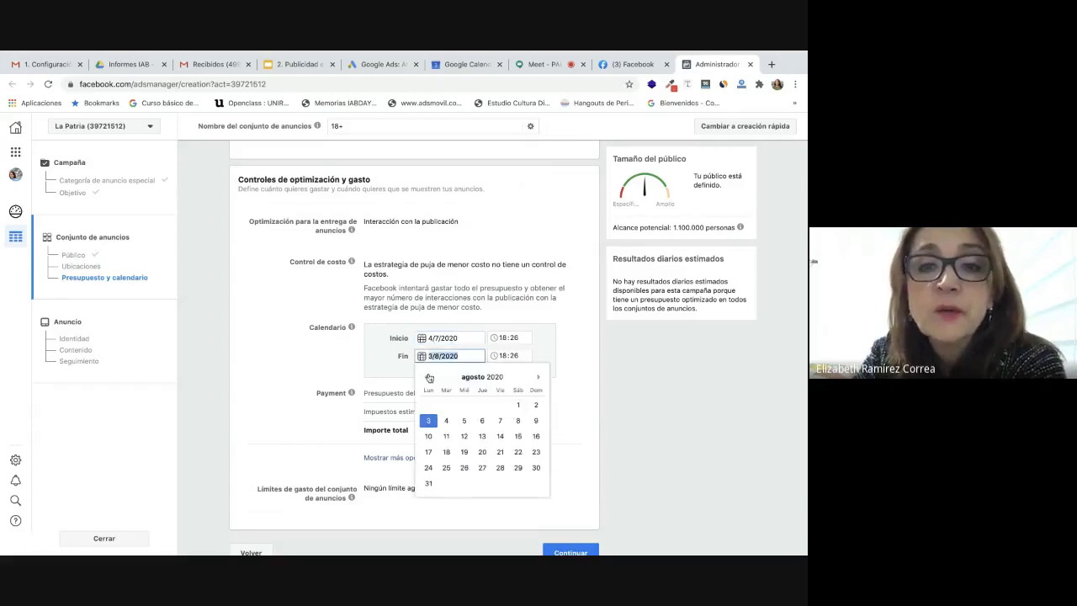
{"action": "left_click", "coordinate": [426, 377]}
{"action": "left_click", "coordinate": [499, 467]}
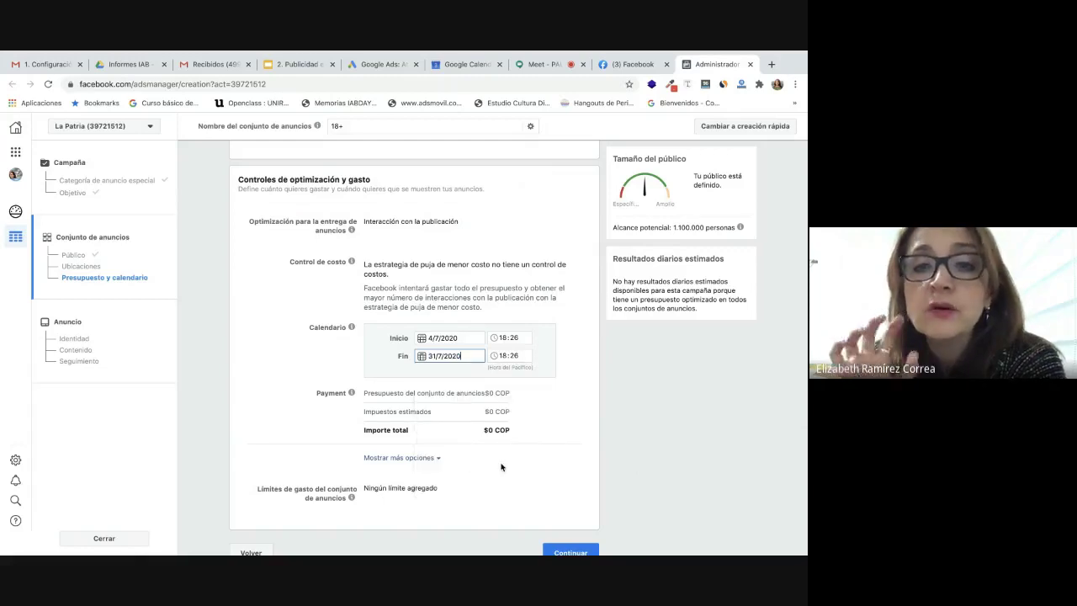
Continue to the ad setup and choose La Patria Manizales as the Facebook page representing the ad.
{"action": "scroll", "coordinate": [593, 417], "scroll_direction": "down", "scroll_amount": 1}
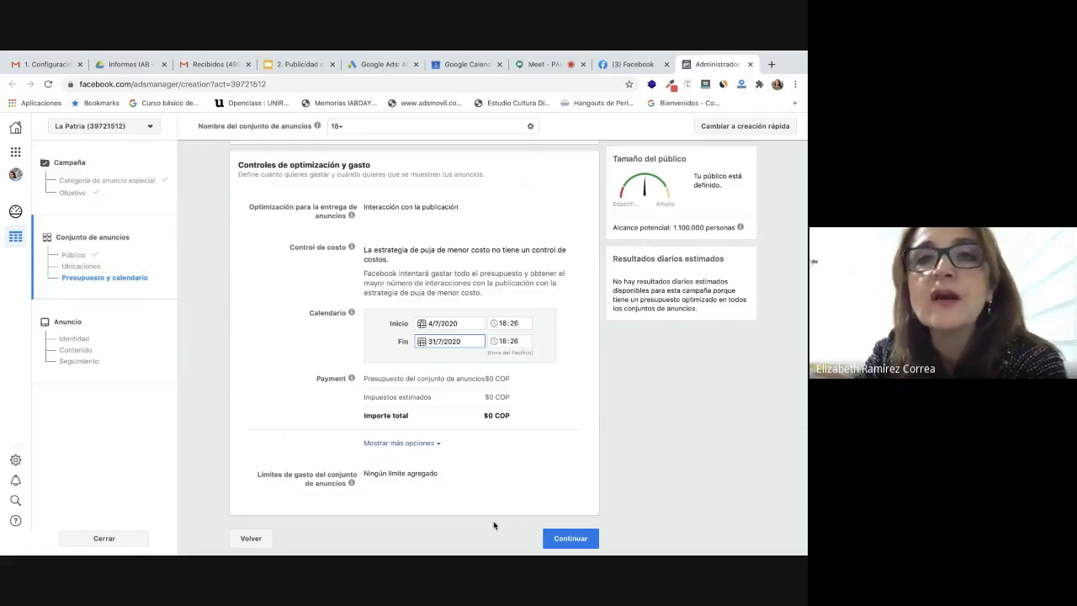
{"action": "left_click", "coordinate": [549, 539]}
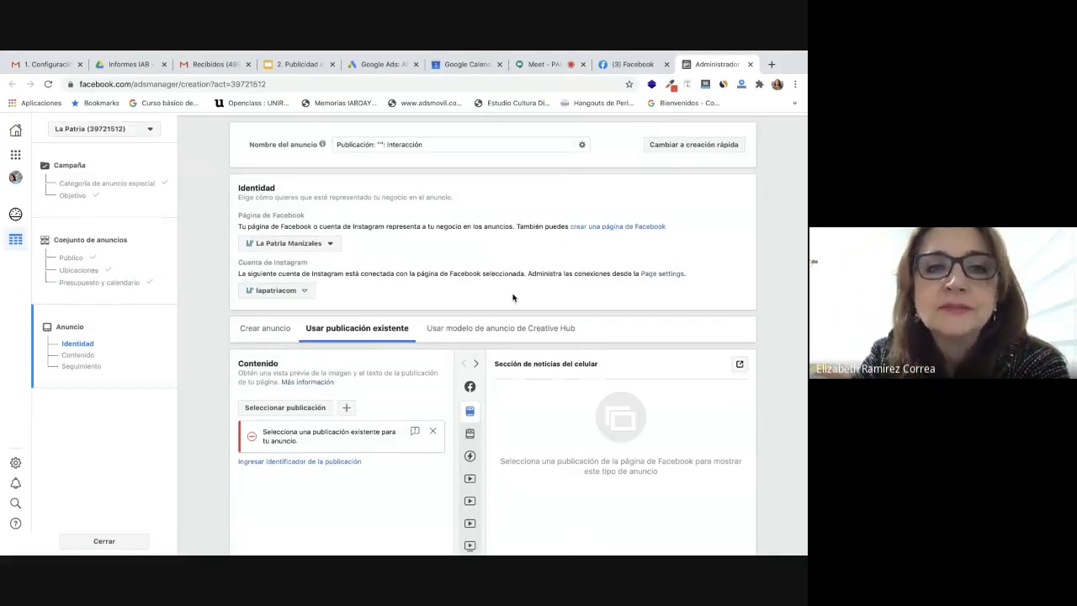
{"action": "scroll", "coordinate": [513, 297], "scroll_direction": "down", "scroll_amount": 2}
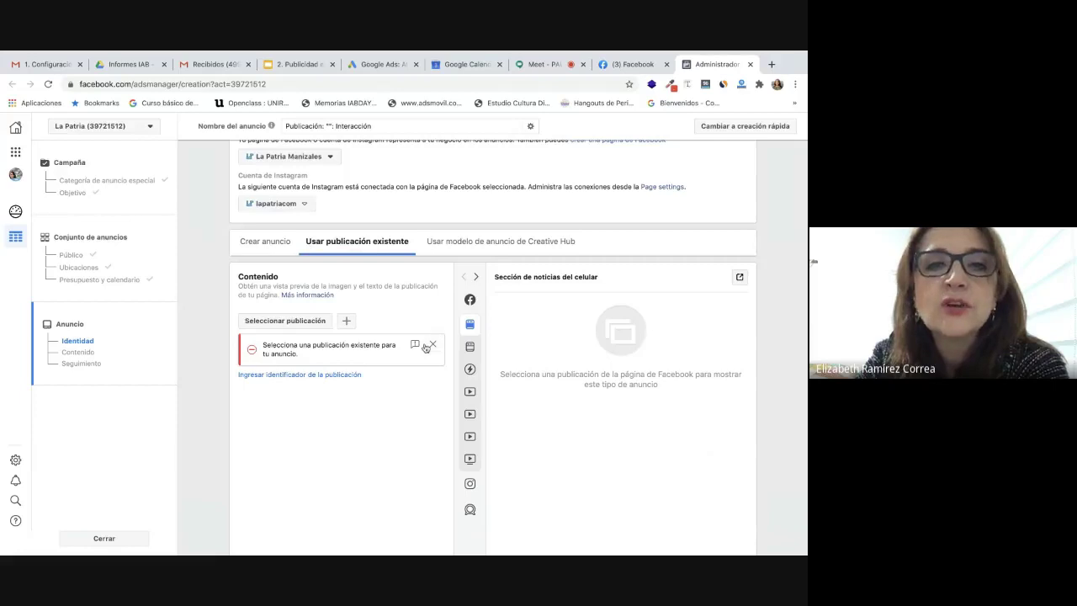
{"action": "scroll", "coordinate": [426, 347], "scroll_direction": "up", "scroll_amount": 2}
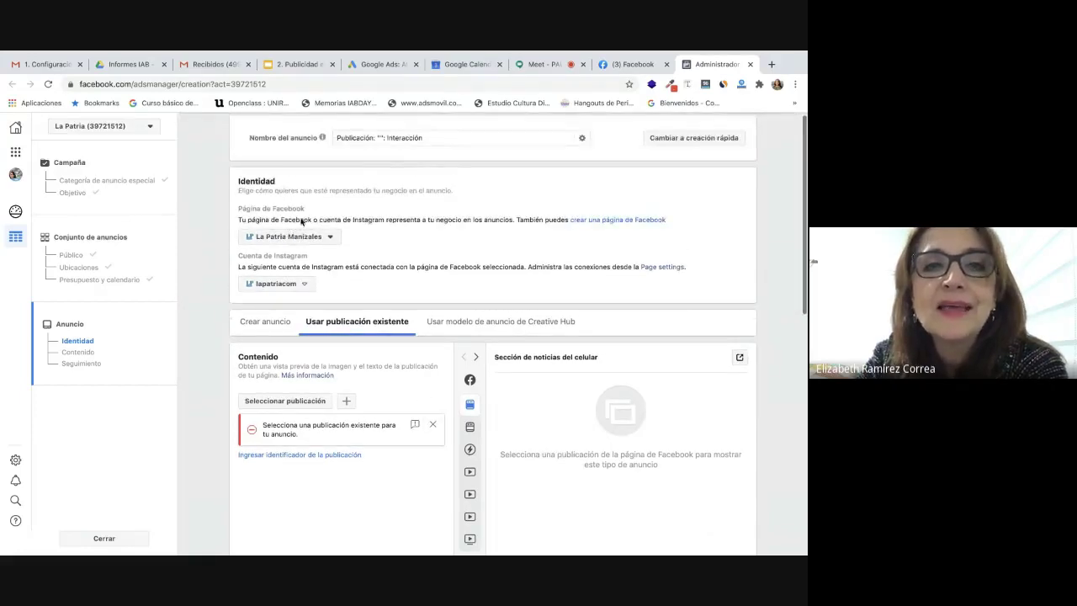
{"action": "left_click", "coordinate": [316, 238]}
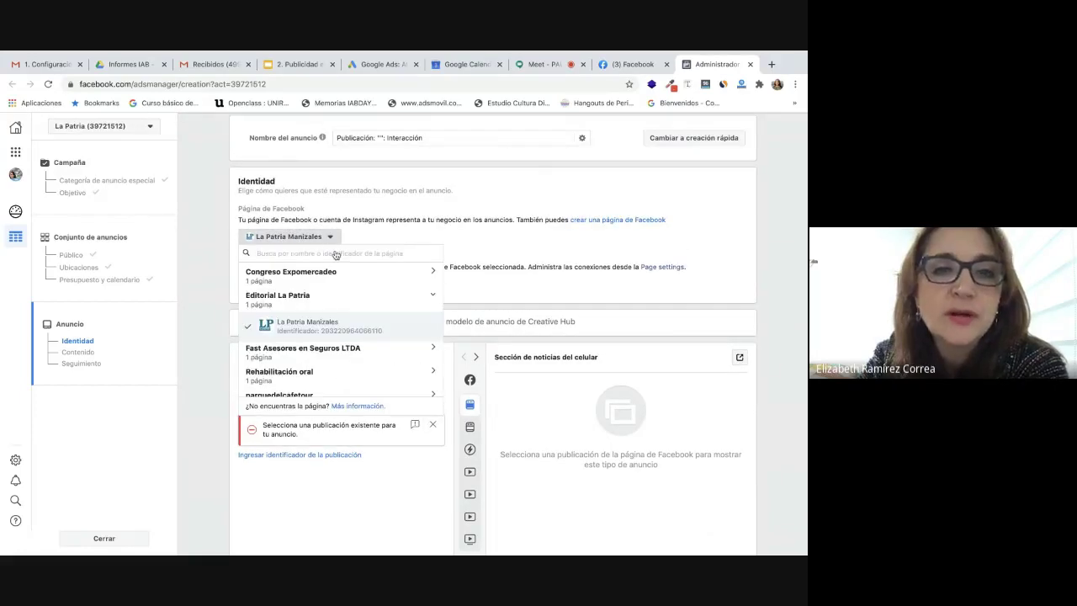
{"action": "left_click", "coordinate": [322, 325]}
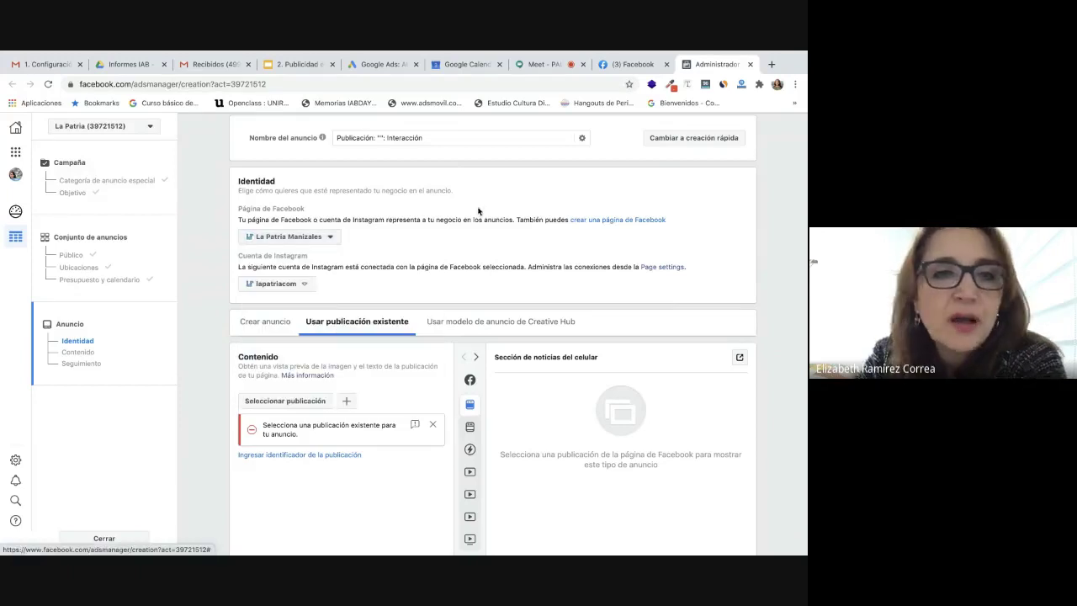
Switch the ad setup to Crear anuncio with the Una sola imagen o video format and open the image selection.
{"action": "scroll", "coordinate": [556, 276], "scroll_direction": "down", "scroll_amount": 2}
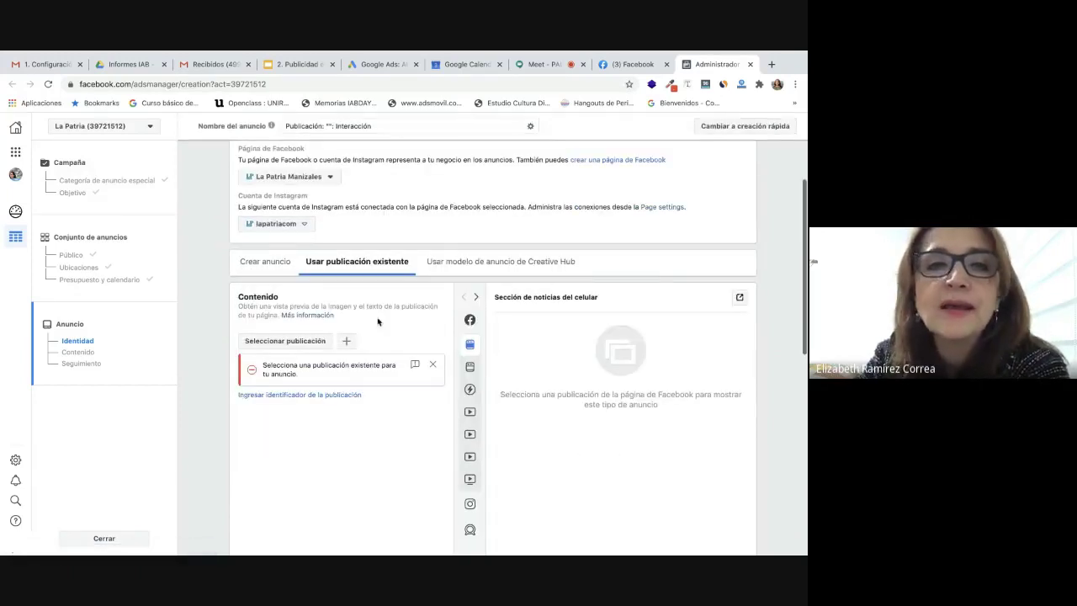
{"action": "left_click", "coordinate": [273, 261]}
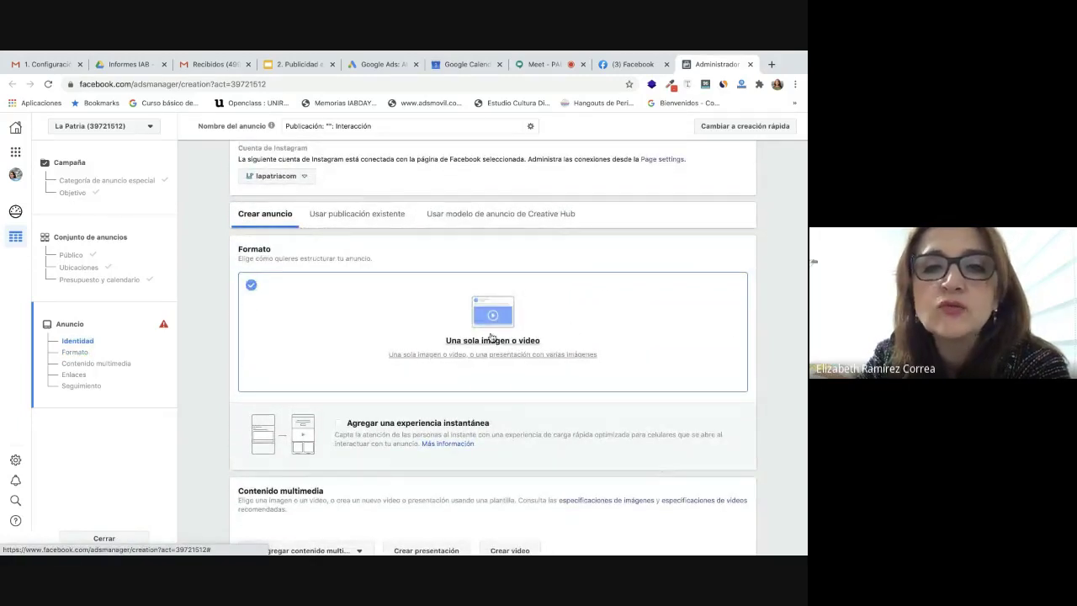
{"action": "scroll", "coordinate": [496, 349], "scroll_direction": "down", "scroll_amount": 3}
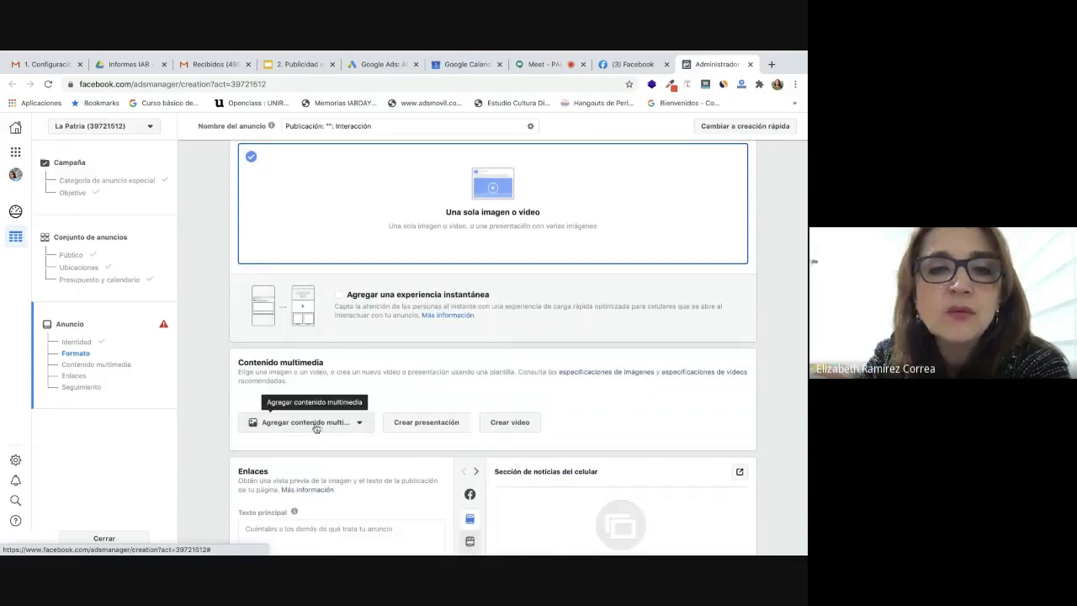
{"action": "left_click", "coordinate": [360, 423]}
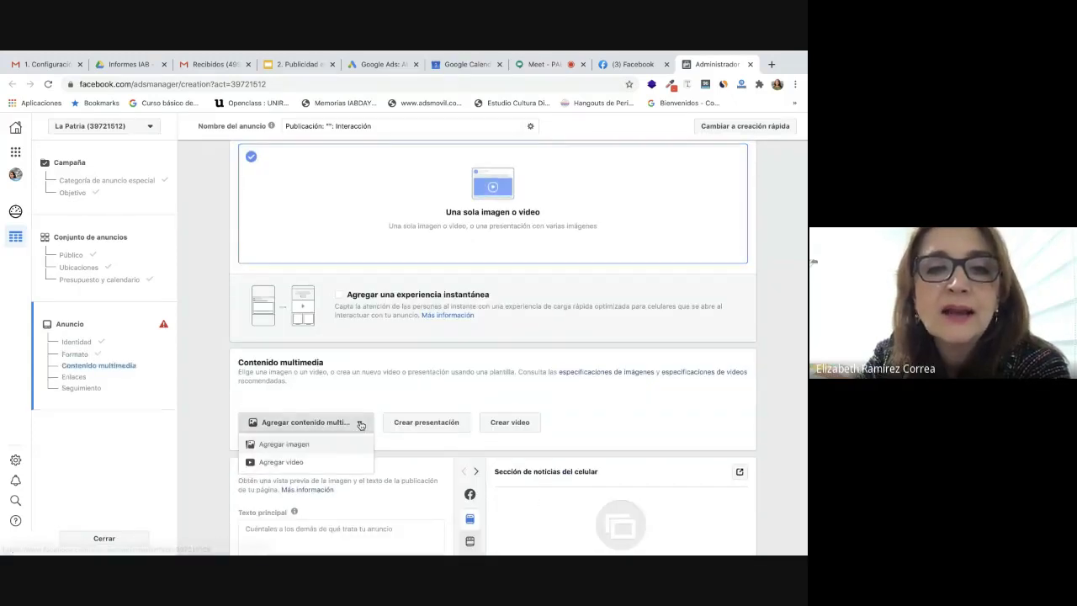
{"action": "left_click", "coordinate": [330, 449]}
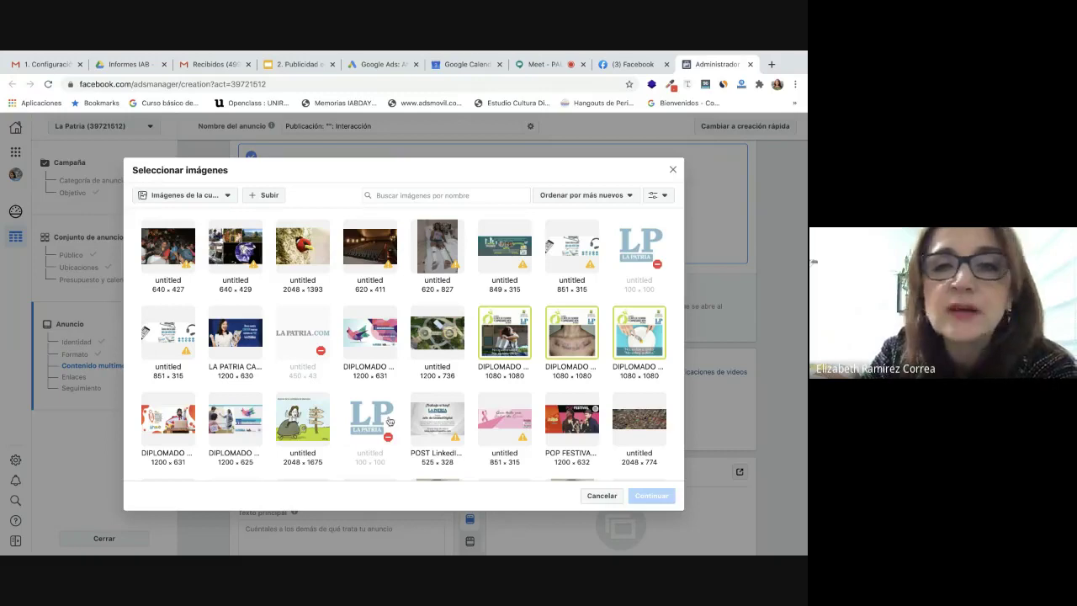
Browse the account images and add the 2048 × 1393 picture of the red-headed bird in a tree trunk to the ad.
{"action": "scroll", "coordinate": [503, 402], "scroll_direction": "down", "scroll_amount": 2}
{"action": "scroll", "coordinate": [503, 401], "scroll_direction": "down", "scroll_amount": 5}
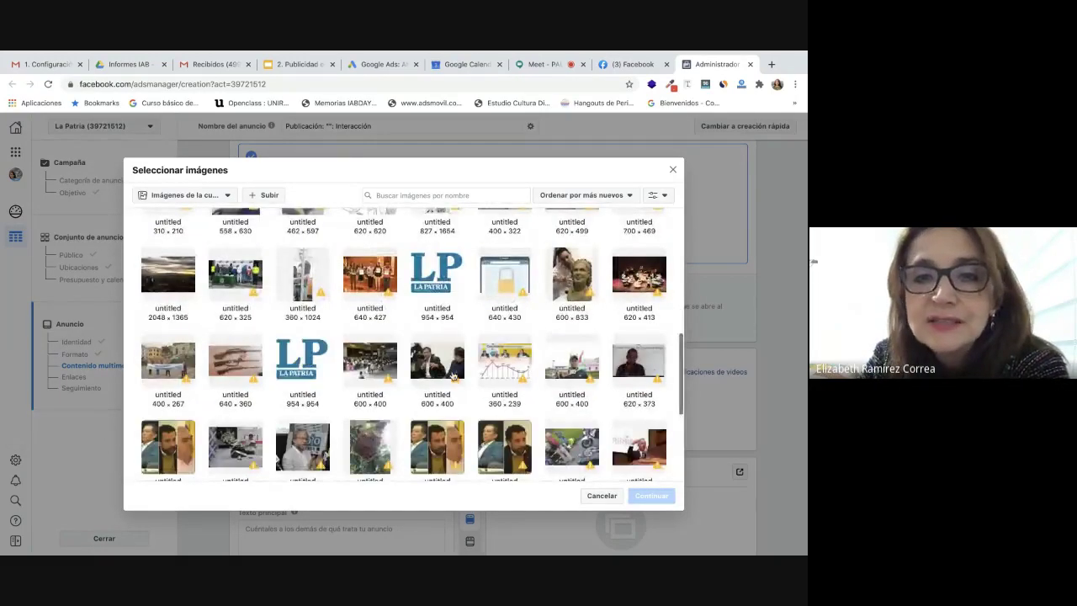
{"action": "scroll", "coordinate": [445, 407], "scroll_direction": "down", "scroll_amount": 4}
{"action": "scroll", "coordinate": [446, 407], "scroll_direction": "down", "scroll_amount": 3}
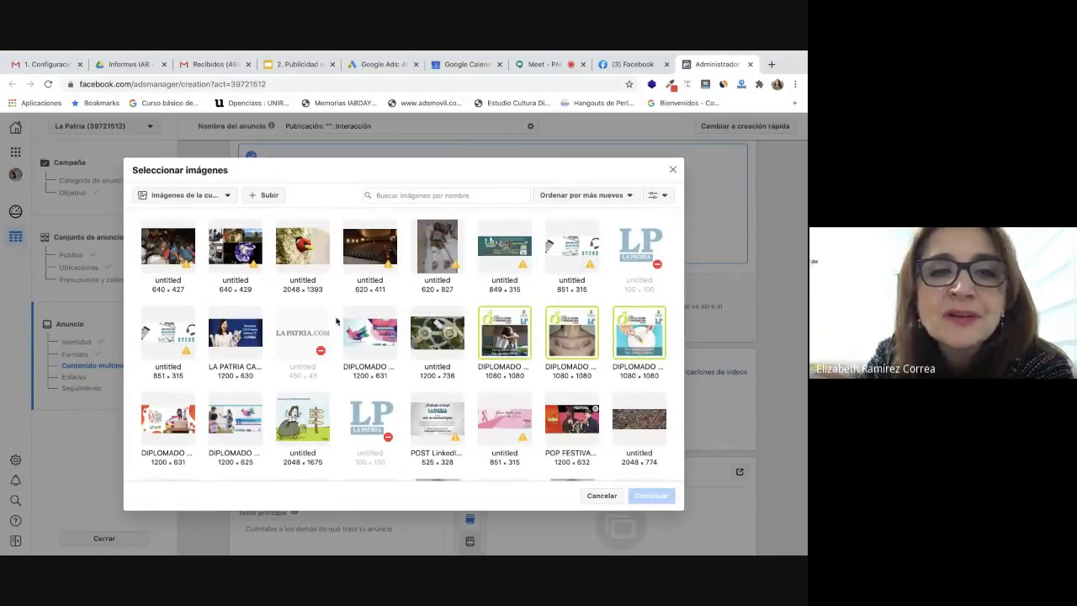
{"action": "left_click", "coordinate": [318, 264]}
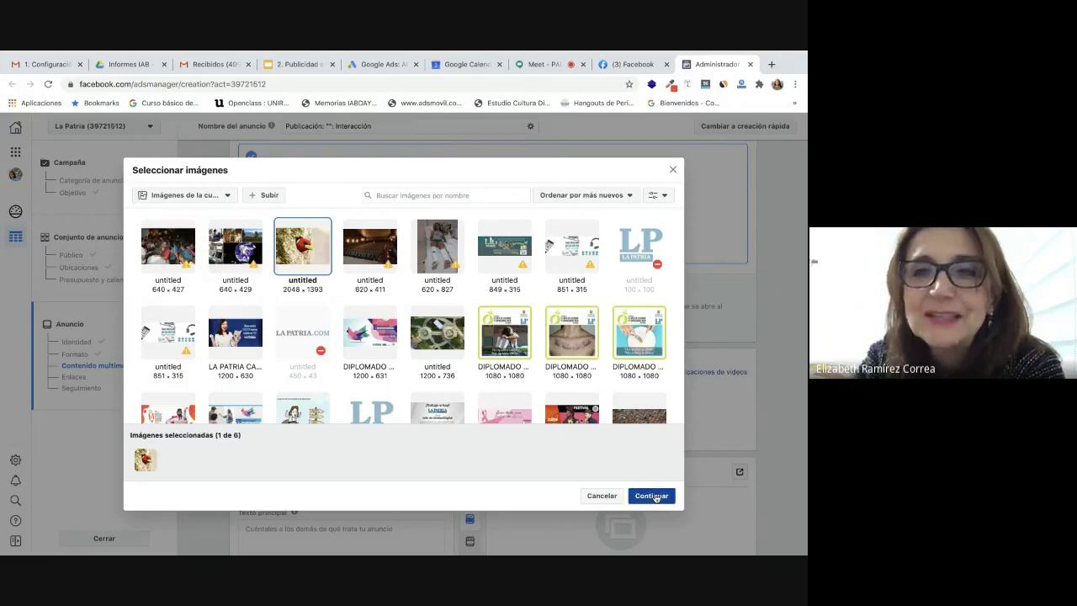
{"action": "left_click", "coordinate": [652, 496]}
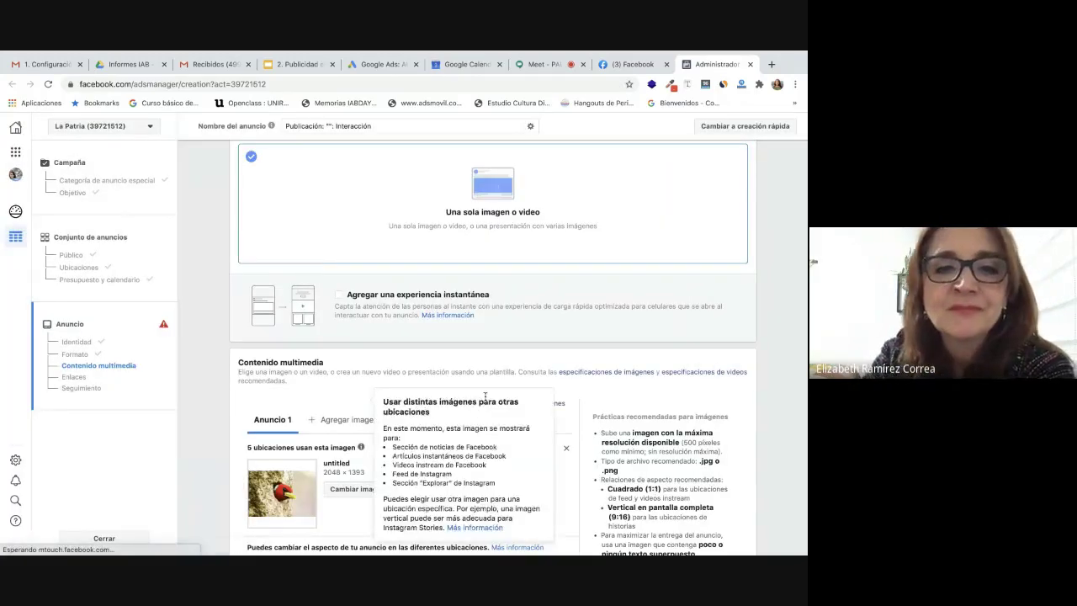
Examine the ad's Contenido multimedia options, recommended image practices, Enlaces fields and mobile news feed preview.
{"action": "scroll", "coordinate": [547, 454], "scroll_direction": "down", "scroll_amount": 2}
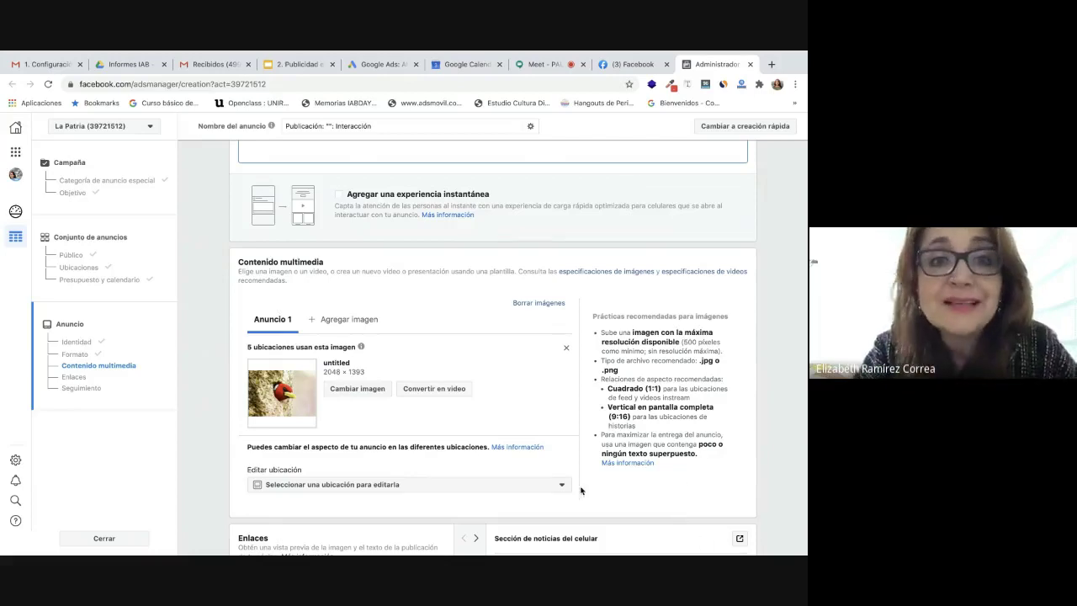
{"action": "scroll", "coordinate": [476, 443], "scroll_direction": "down", "scroll_amount": 5}
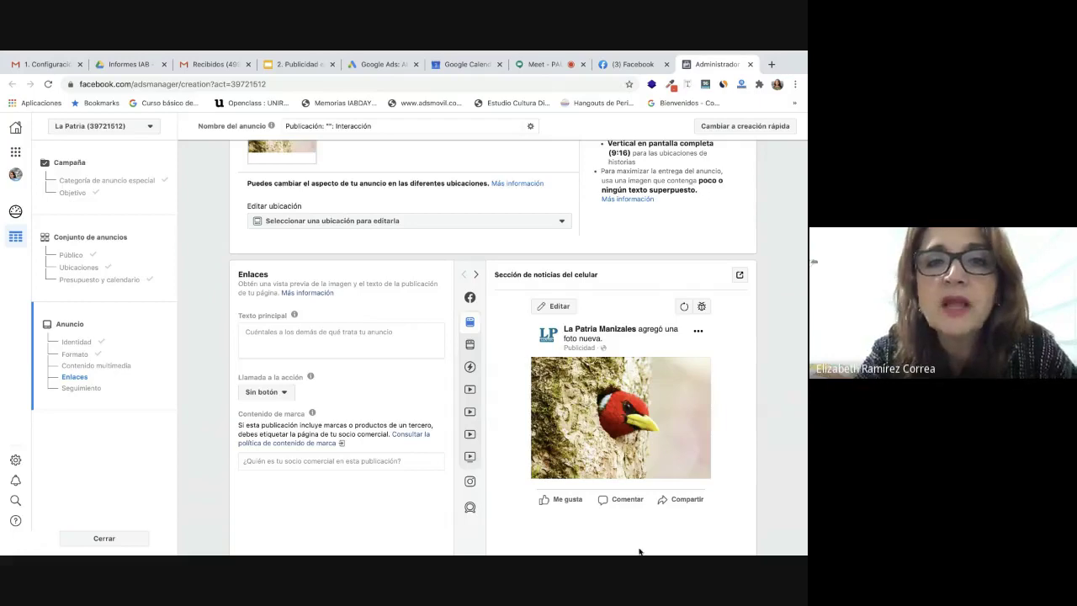
{"action": "scroll", "coordinate": [639, 551], "scroll_direction": "up", "scroll_amount": 2}
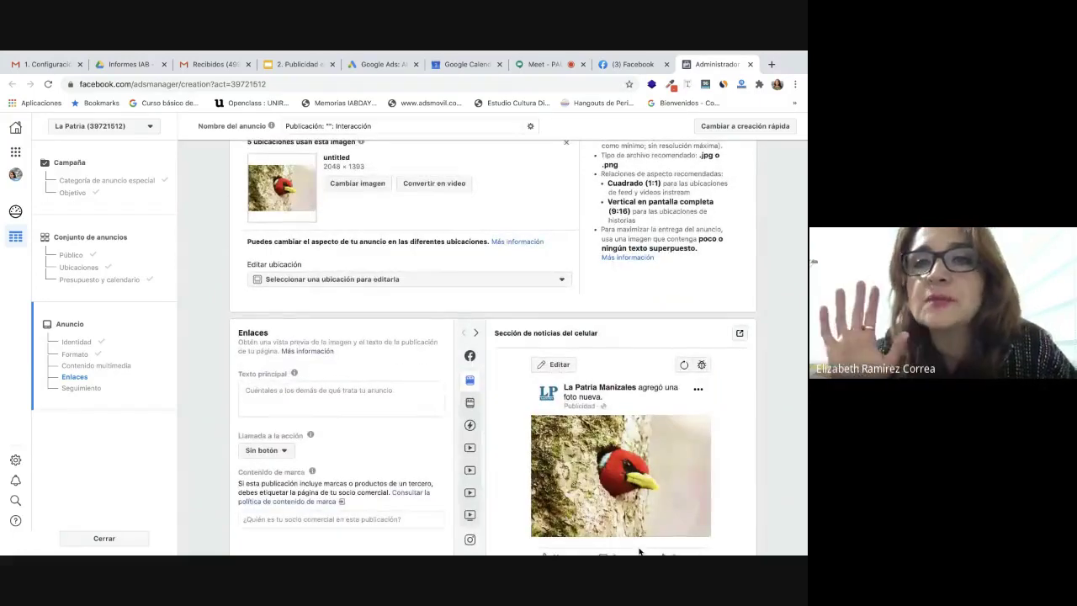
{"action": "mouse_move", "coordinate": [314, 464]}
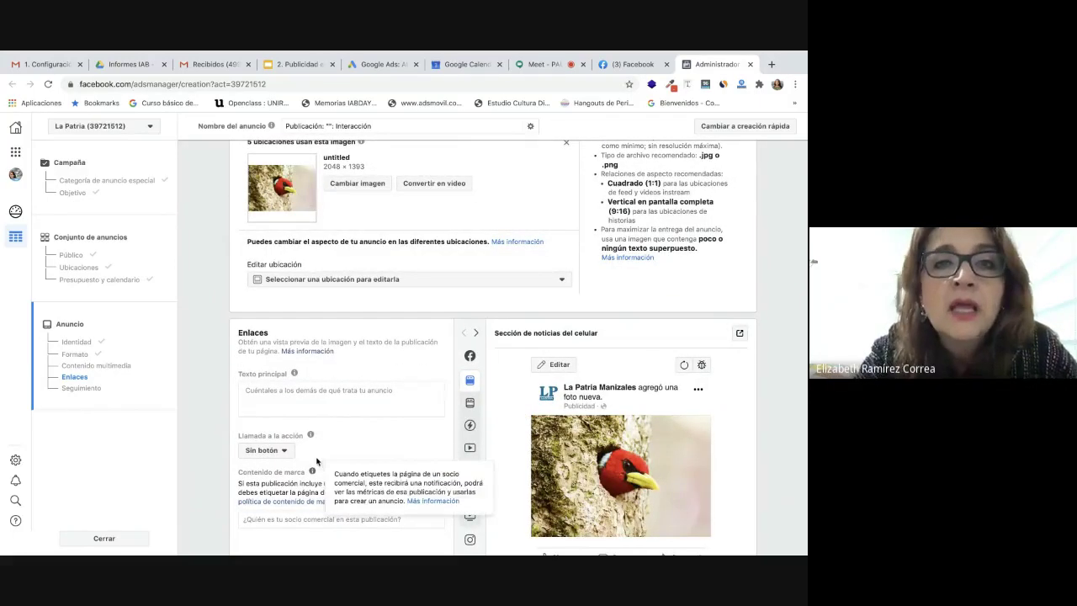
{"action": "scroll", "coordinate": [324, 496], "scroll_direction": "down", "scroll_amount": 2}
{"action": "scroll", "coordinate": [332, 524], "scroll_direction": "up", "scroll_amount": 5}
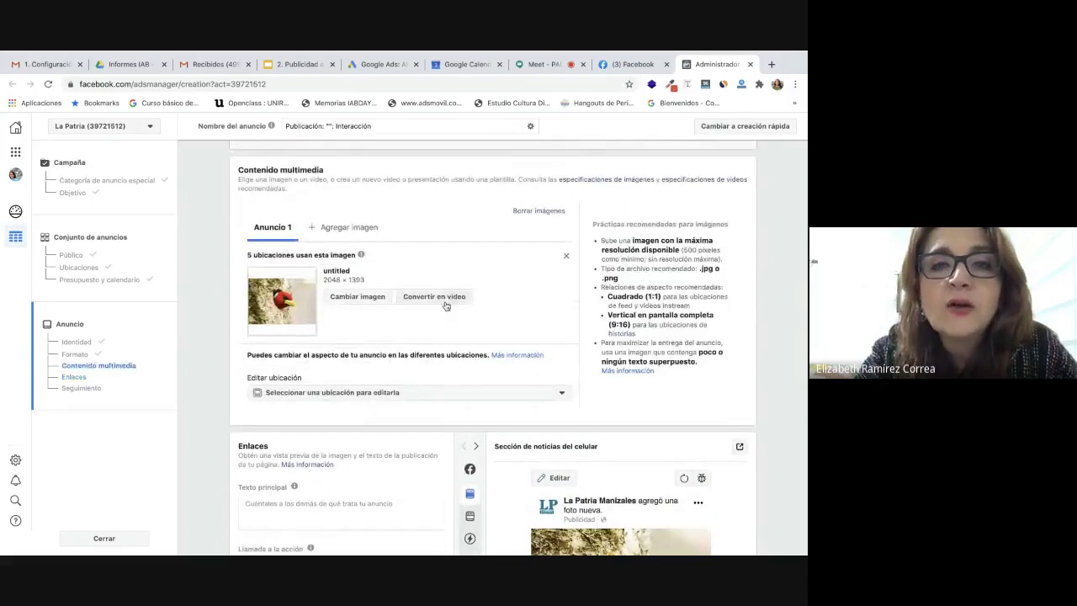
{"action": "scroll", "coordinate": [365, 486], "scroll_direction": "down", "scroll_amount": 1}
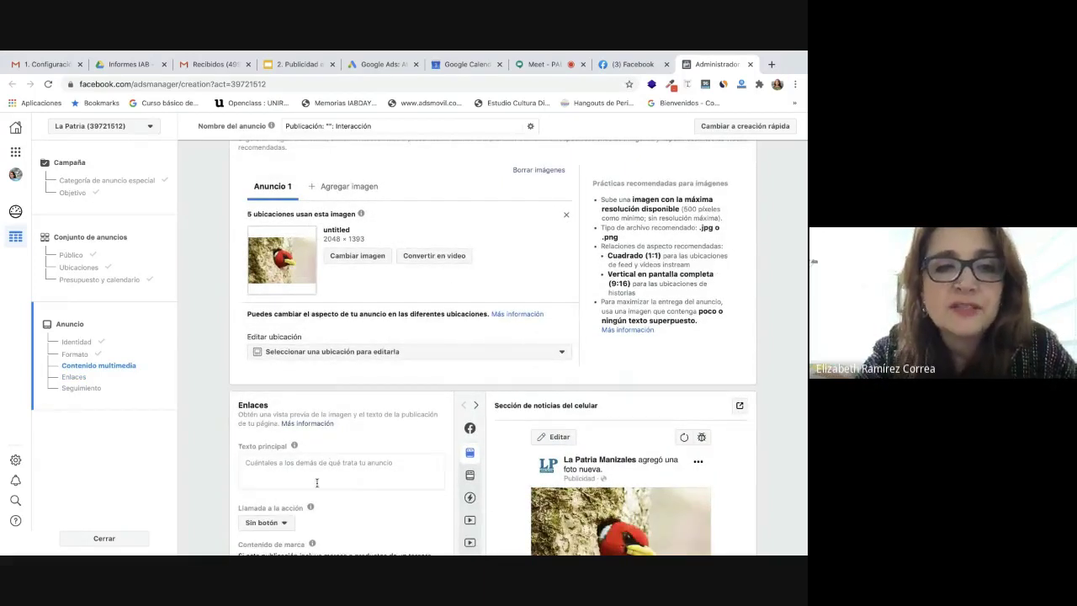
{"action": "scroll", "coordinate": [311, 475], "scroll_direction": "down", "scroll_amount": 2}
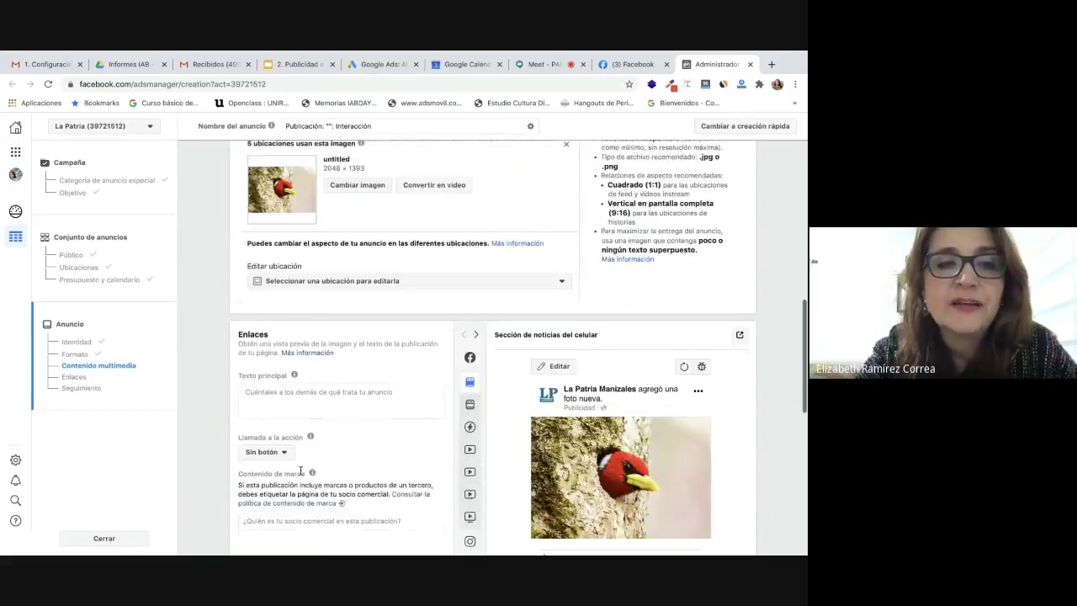
Enter "¿Cuéntanos como desparasitas a tu mascota?" as the ad's main text.
{"action": "left_click", "coordinate": [256, 397]}
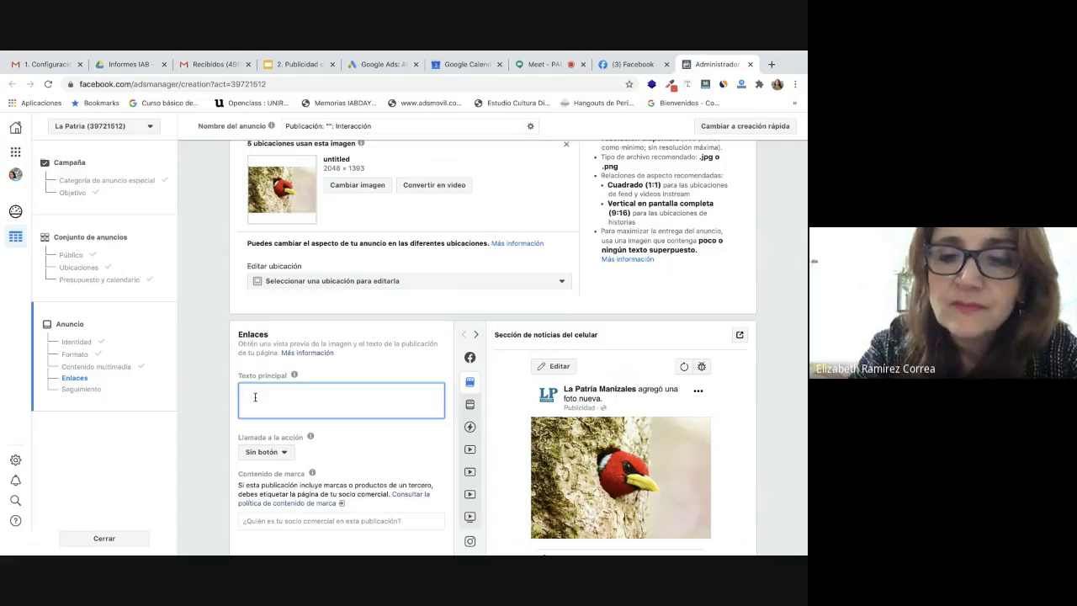
{"action": "type", "text": "¿Cu"}
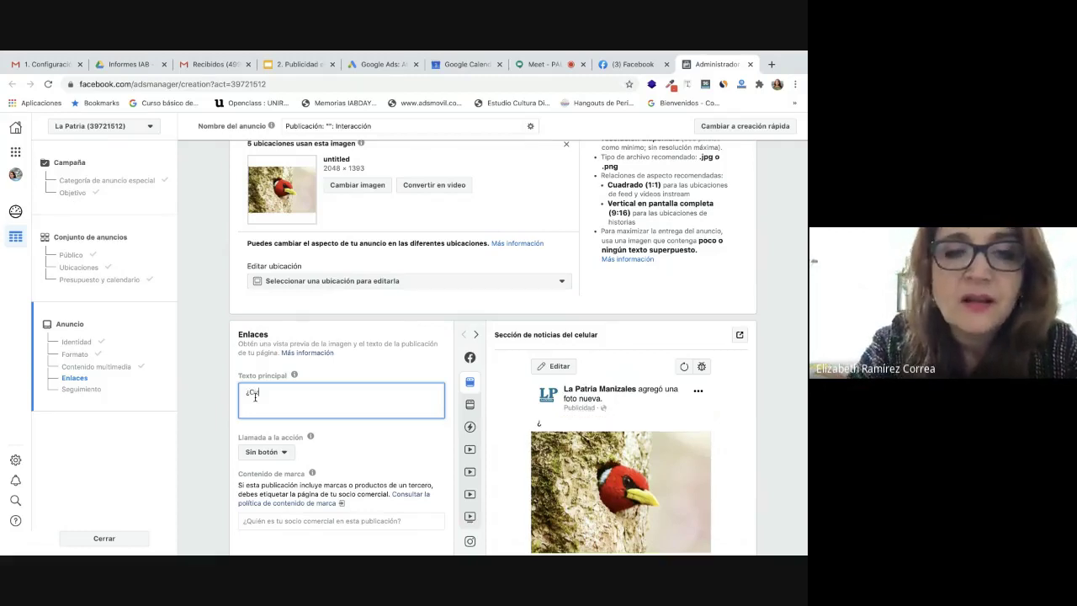
{"action": "type", "text": "ánta"}
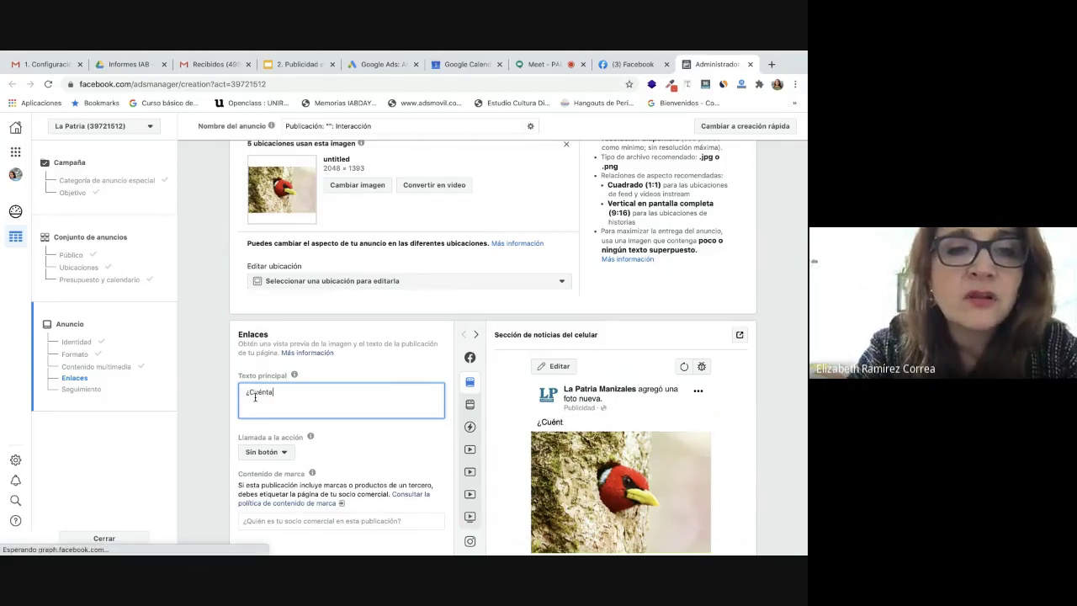
{"action": "type", "text": "nos como des"}
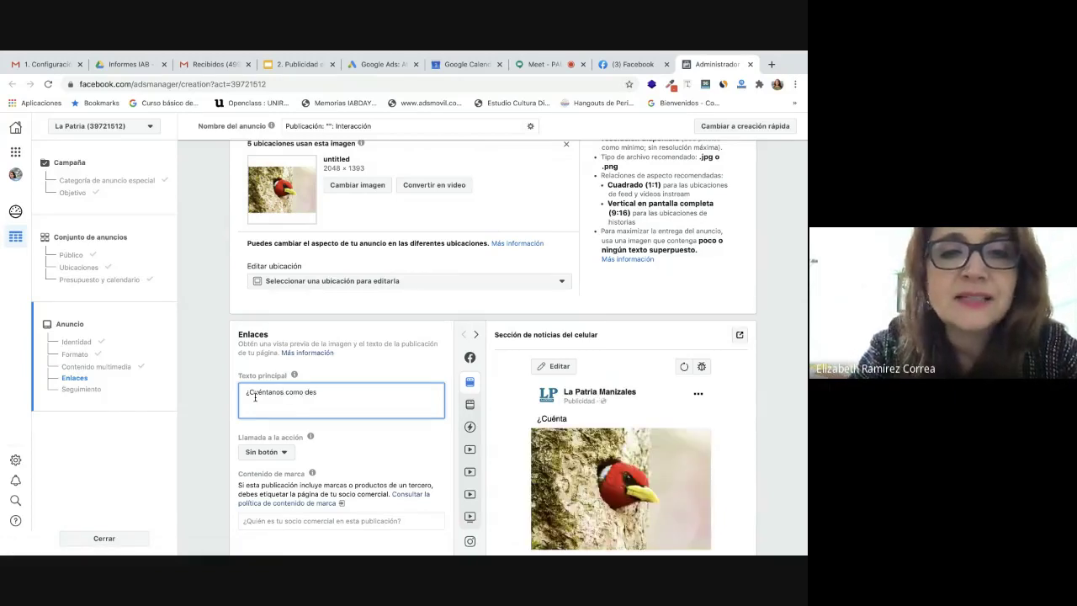
{"action": "type", "text": "pa"}
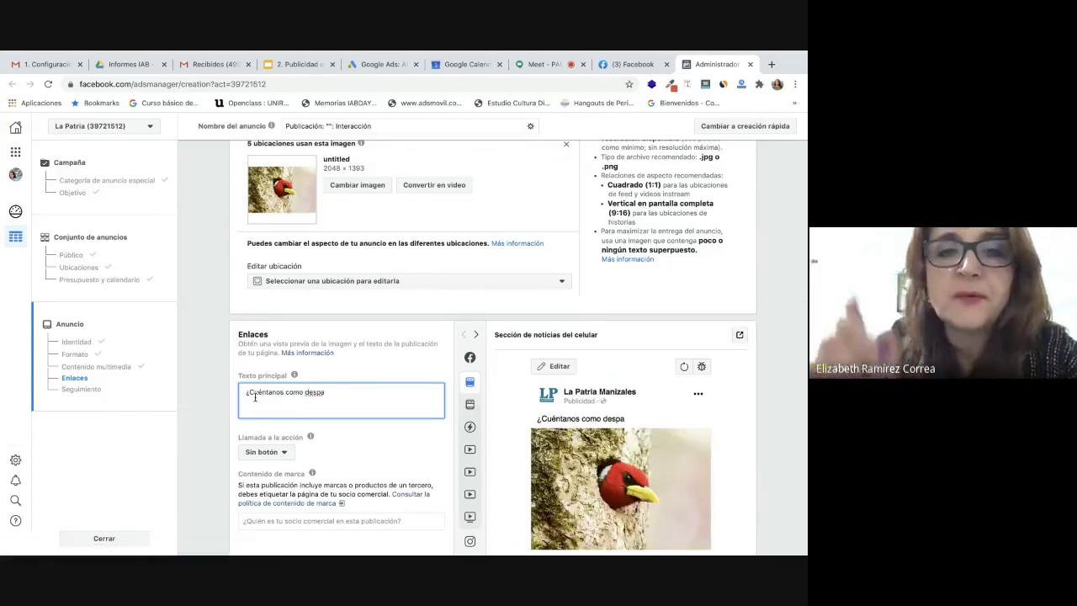
{"action": "type", "text": "s"}
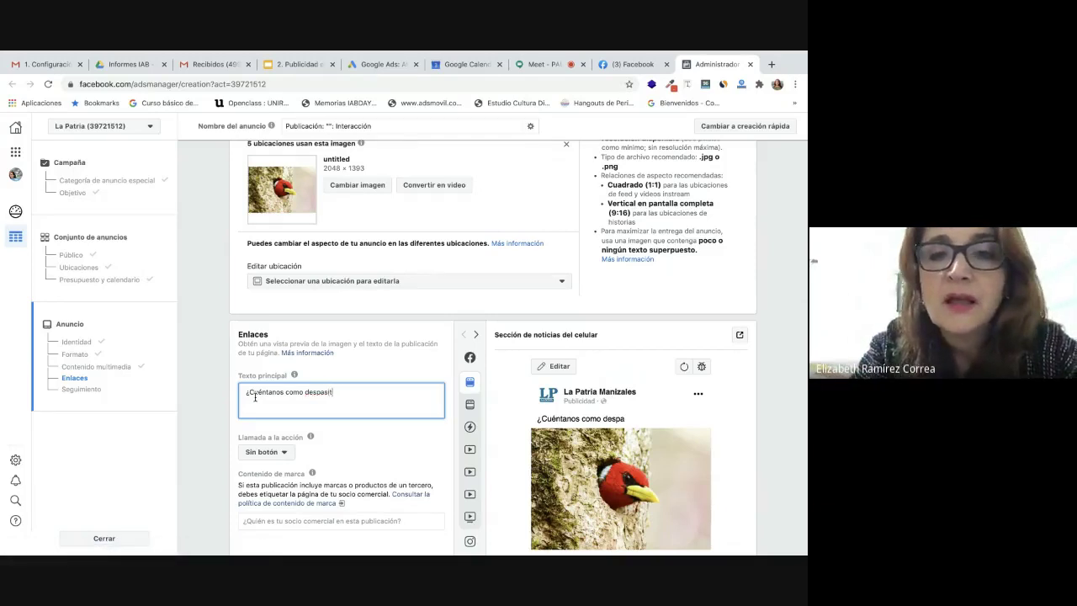
{"action": "type", "text": "ita"}
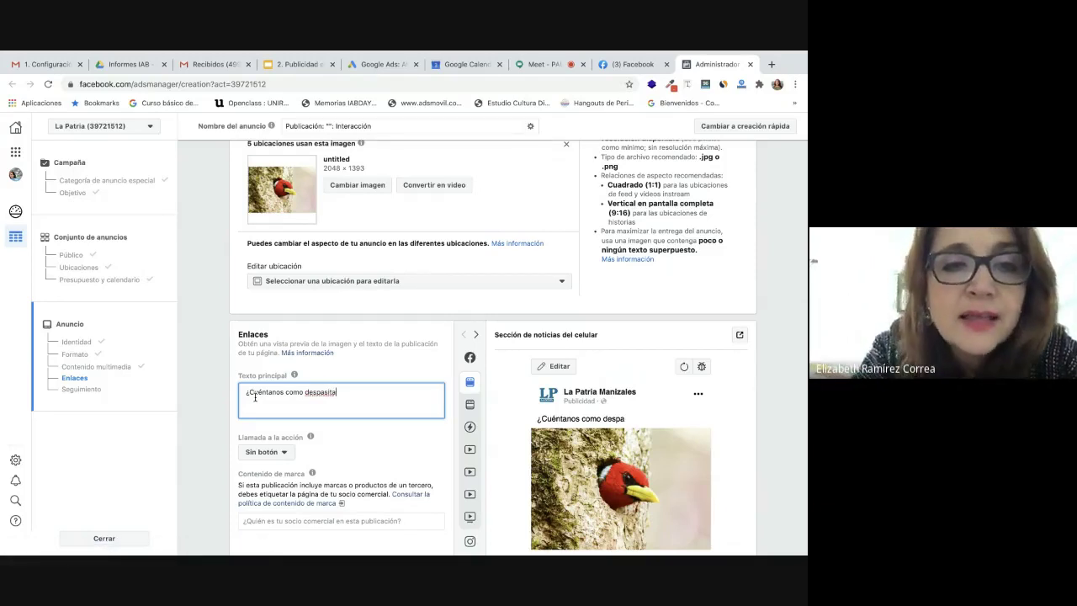
{"action": "type", "text": "s ra"}
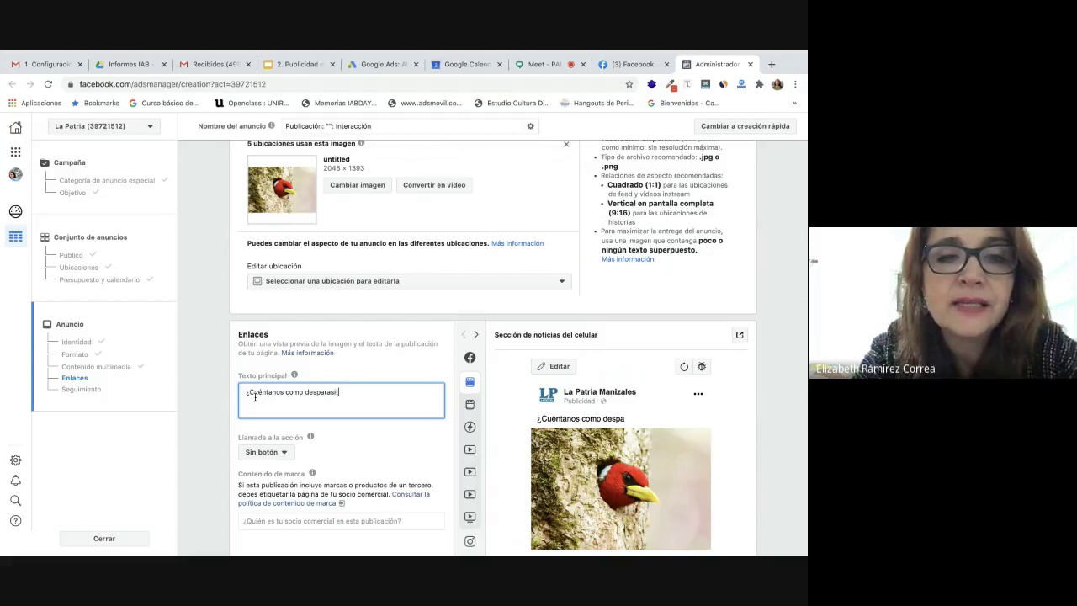
{"action": "type", "text": " tu mascota"}
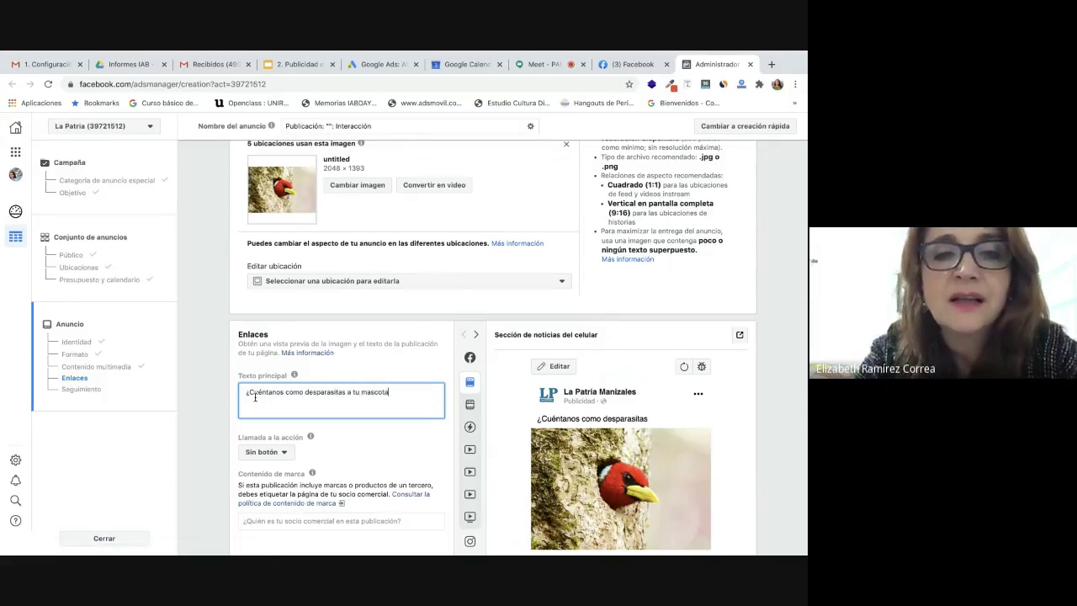
{"action": "type", "text": "?"}
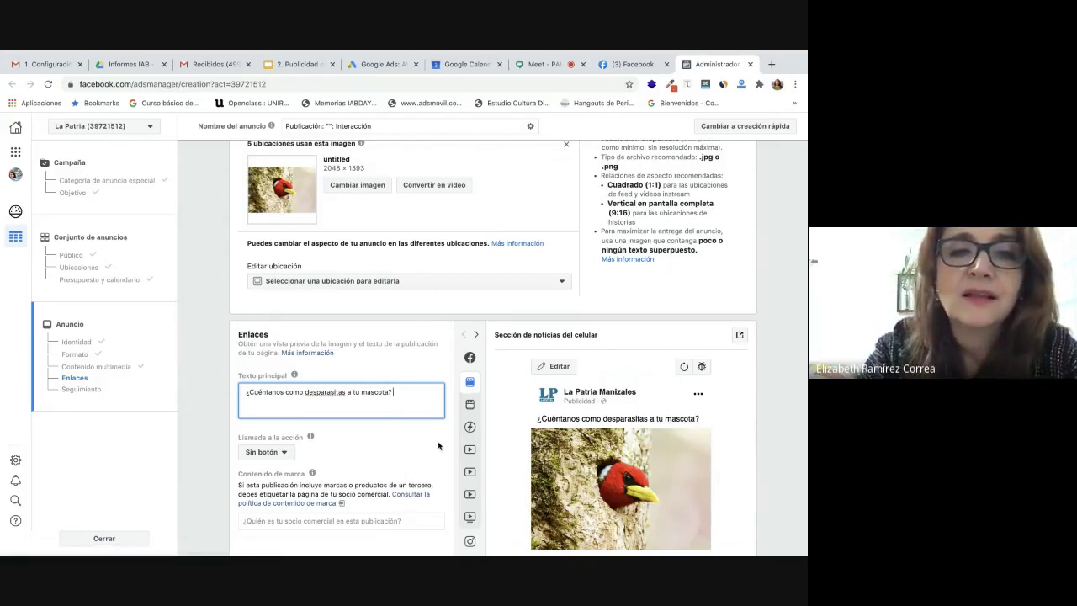
Append "Entre quienes respondan rifaremos un Advantage de Bayer" to the ad's main text.
{"action": "type", "text": " Entre las res"}
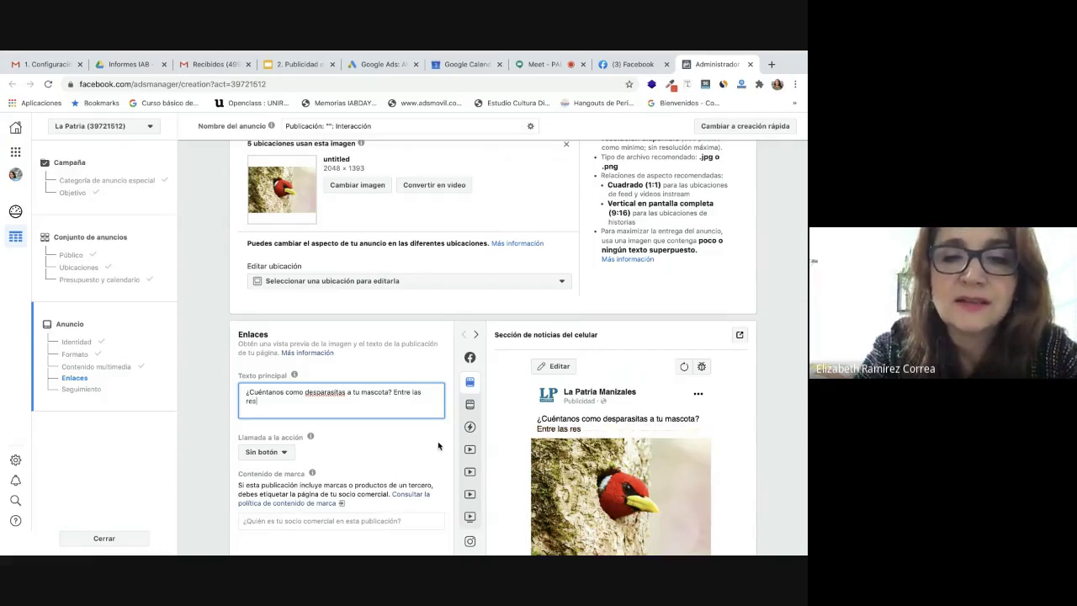
{"action": "key", "text": "BackSpace"}
{"action": "key", "text": "BackSpace"}
{"action": "key", "text": "BackSpace"}
{"action": "key", "text": "BackSpace"}
{"action": "key", "text": "BackSpace"}
{"action": "key", "text": "BackSpace"}
{"action": "key", "text": "BackSpace"}
{"action": "type", "text": "q"}
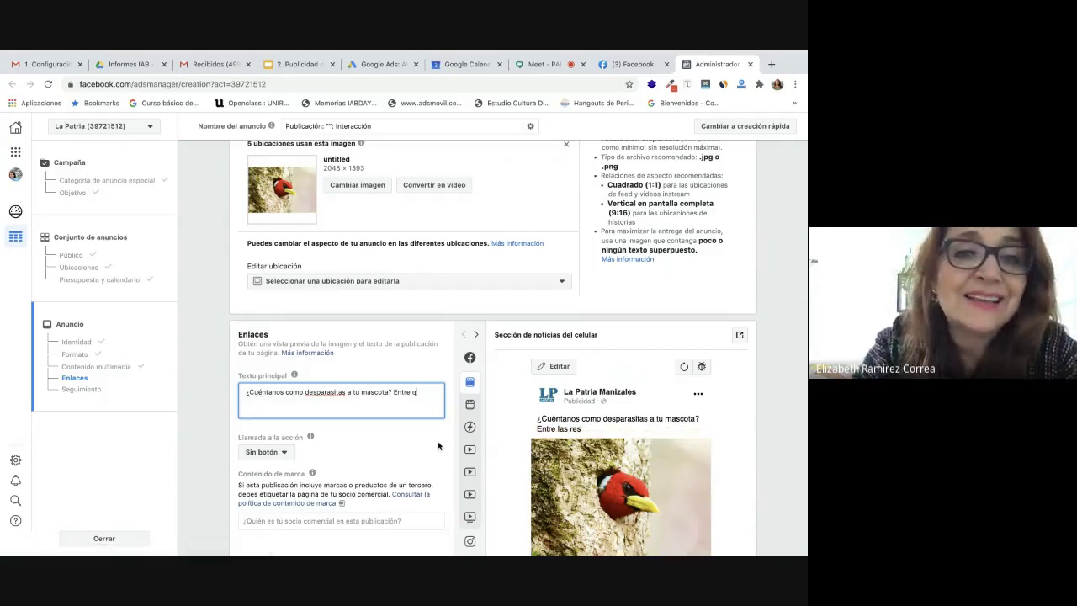
{"action": "type", "text": "uient"}
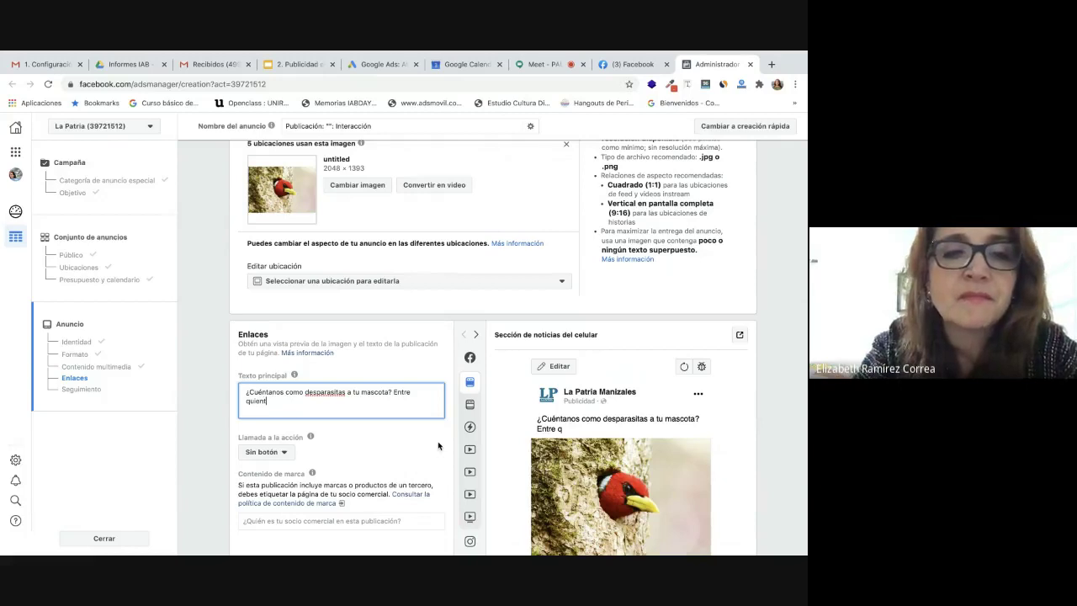
{"action": "key", "text": "BackSpace"}
{"action": "type", "text": "es respondan"}
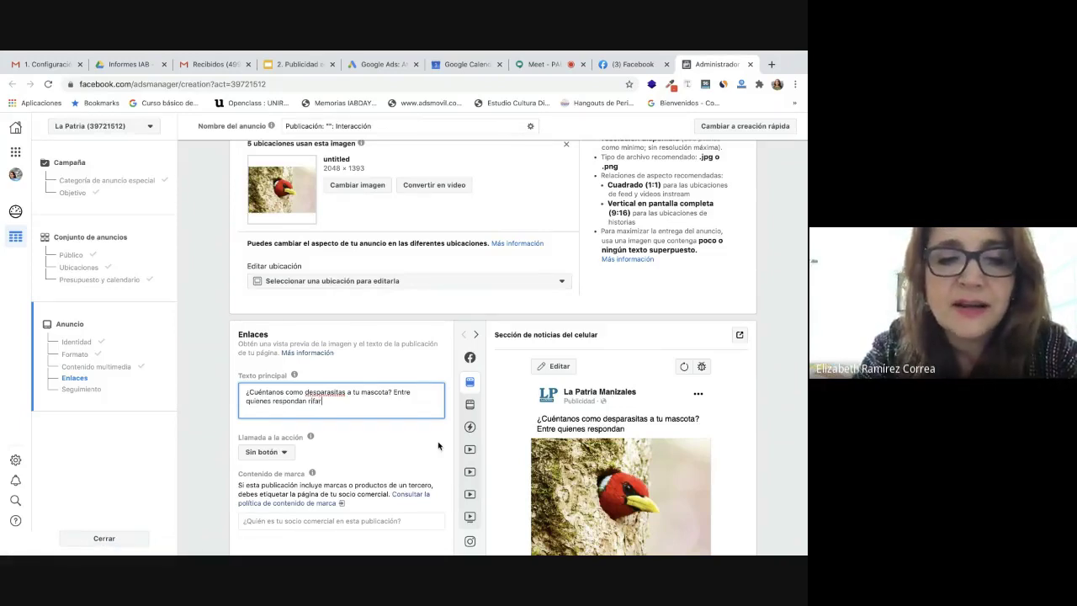
{"action": "type", "text": "rifaremos"}
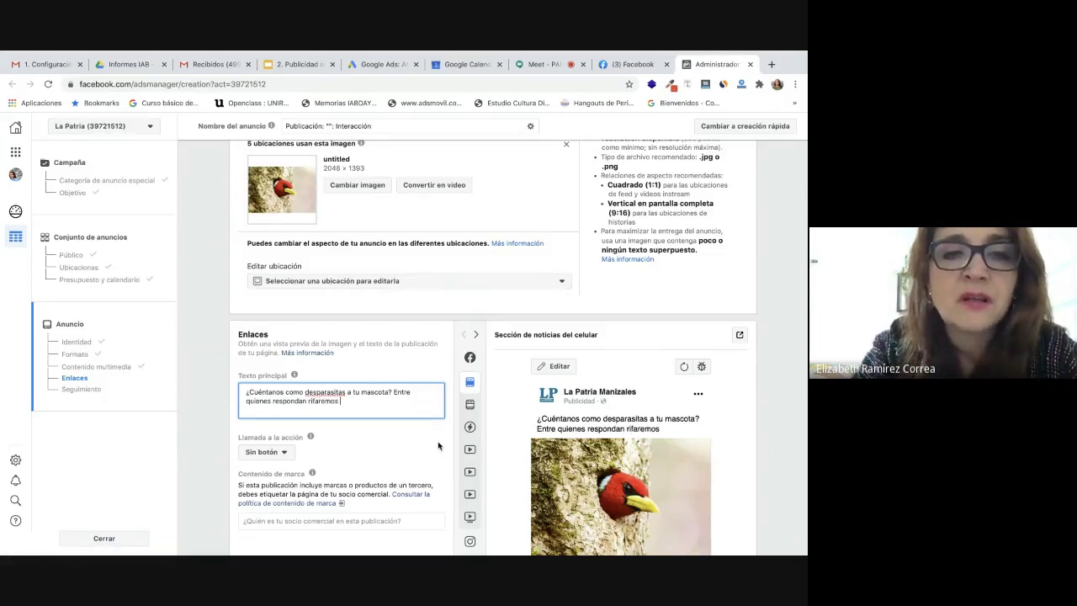
{"action": "type", "text": " un Adb"}
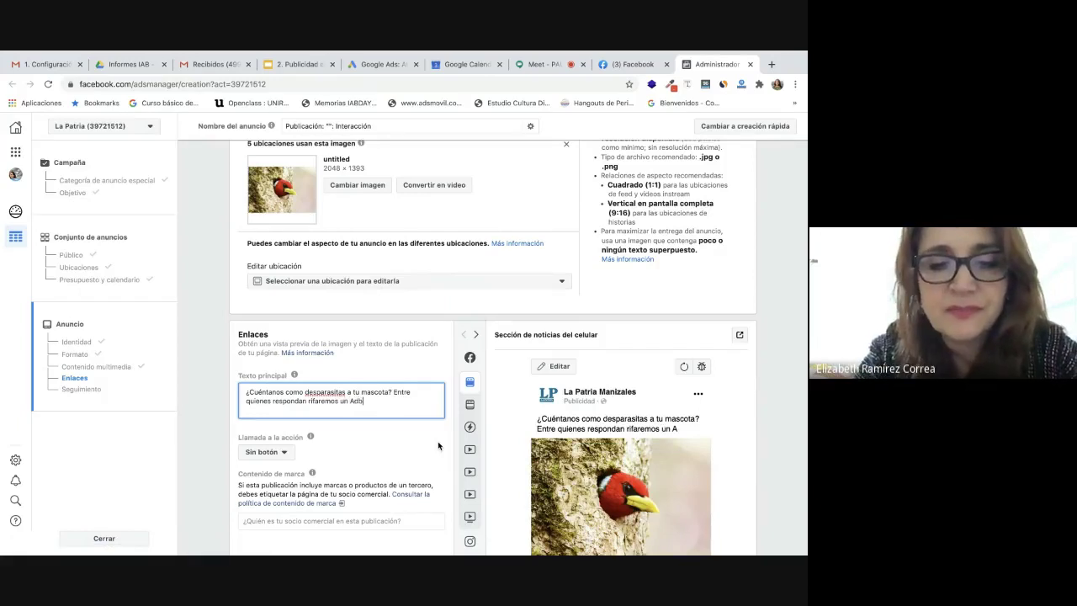
{"action": "key", "text": "BackSpace"}
{"action": "type", "text": "v"}
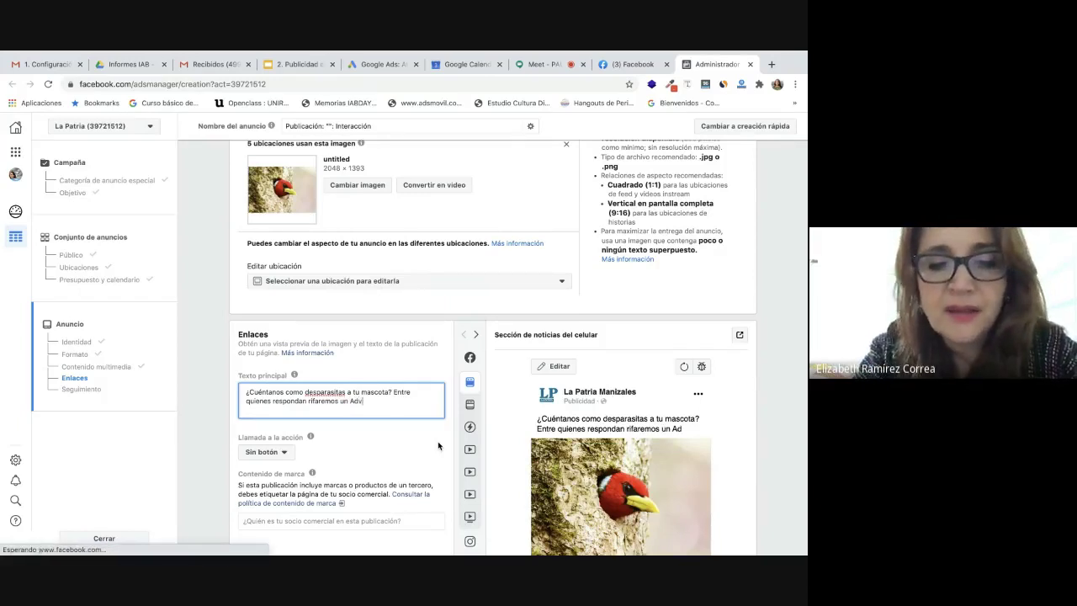
{"action": "type", "text": "antage d"}
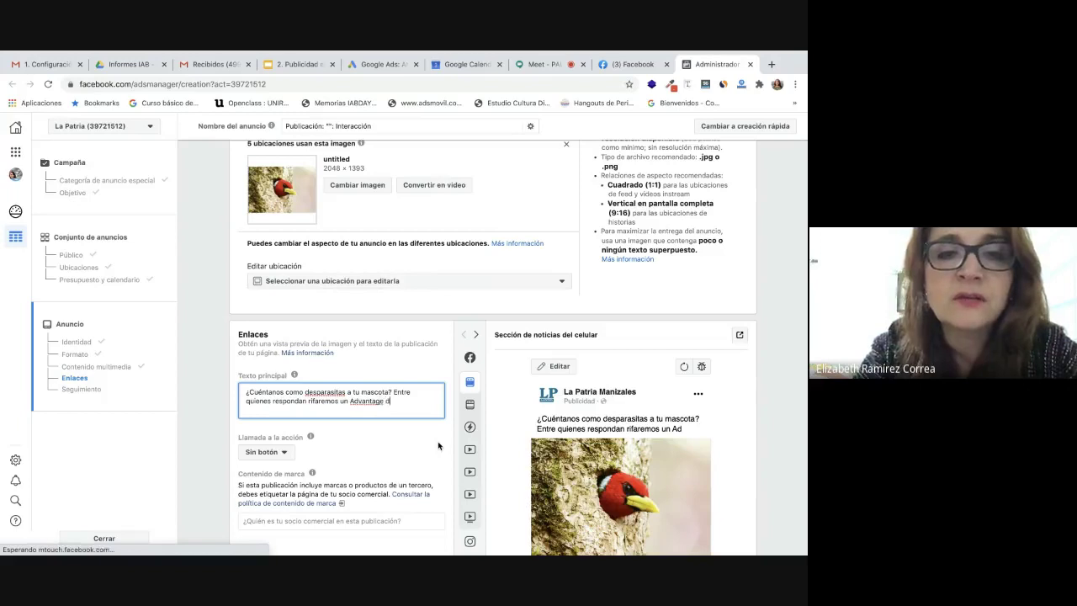
{"action": "type", "text": "e Baay"}
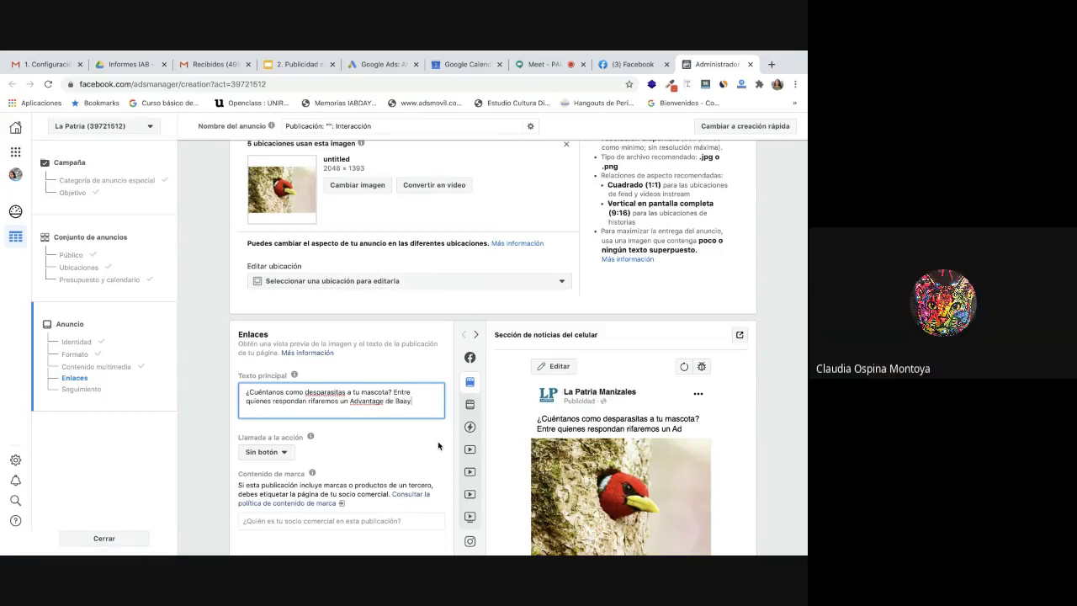
{"action": "key", "text": "BackSpace"}
{"action": "key", "text": "BackSpace"}
{"action": "type", "text": "yue"}
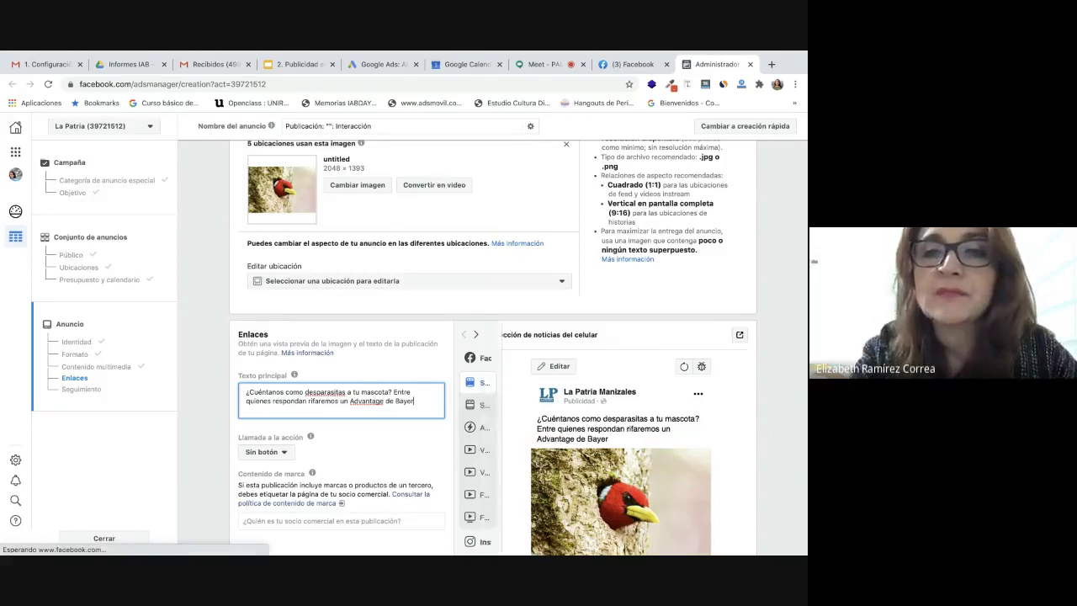
Set the ad's Llamada a la acción to Enviar mensaje de WhatsApp.
{"action": "scroll", "coordinate": [709, 453], "scroll_direction": "down", "scroll_amount": 1}
{"action": "scroll", "coordinate": [709, 451], "scroll_direction": "down", "scroll_amount": 2}
{"action": "scroll", "coordinate": [709, 451], "scroll_direction": "up", "scroll_amount": 1}
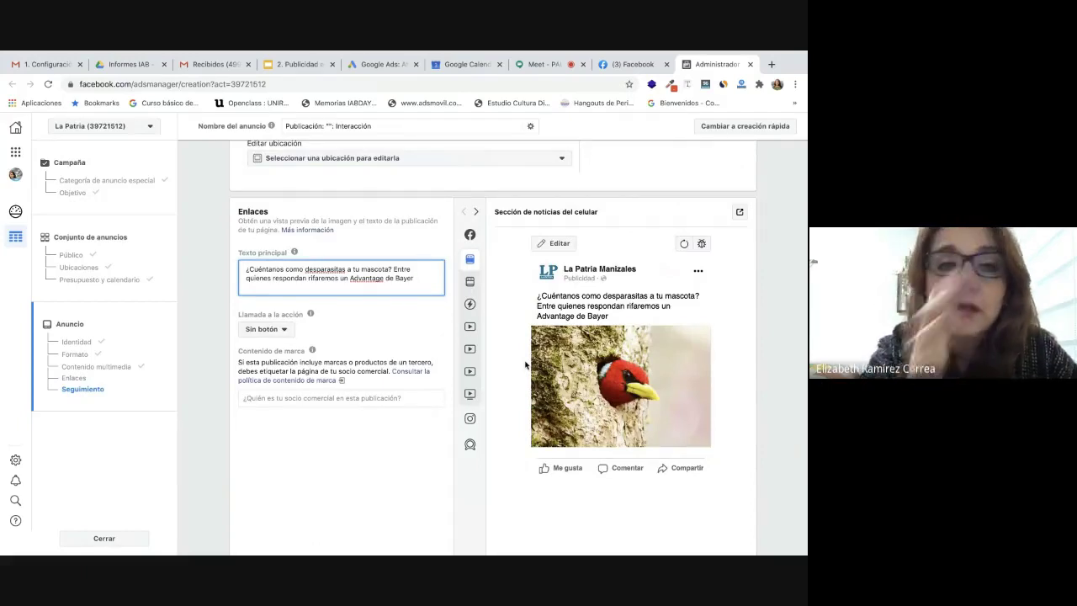
{"action": "left_click", "coordinate": [284, 331]}
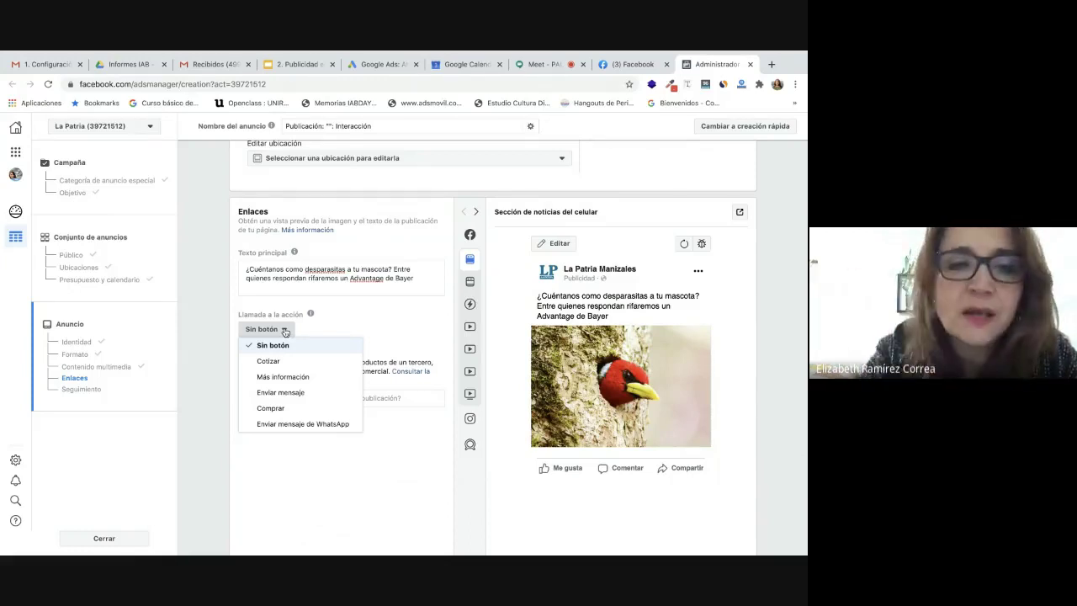
{"action": "left_click", "coordinate": [311, 425]}
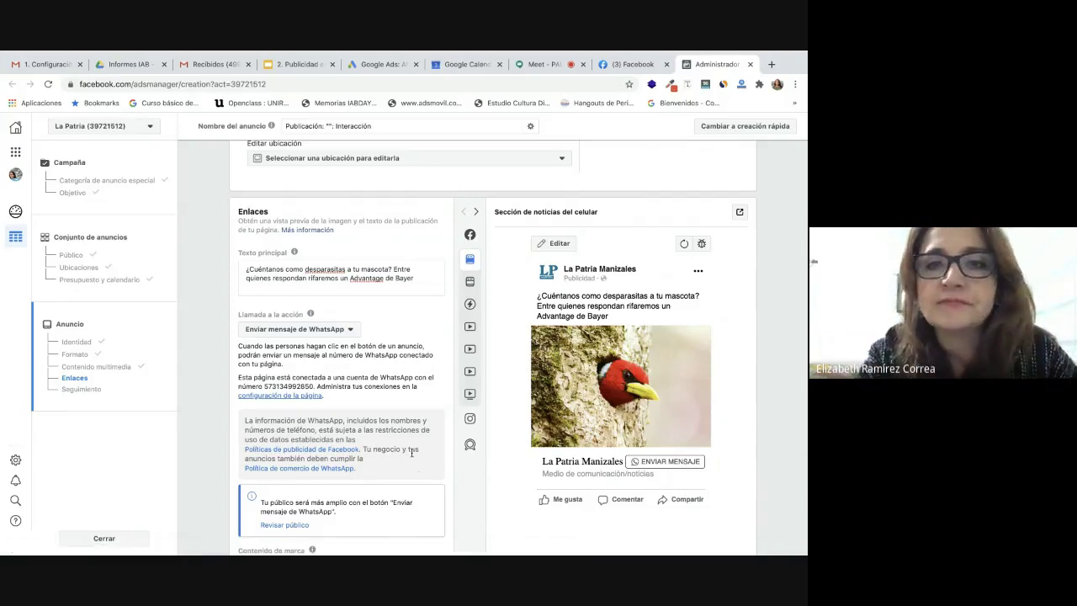
Examine the WhatsApp call-to-action details and preview the ad in Artículos instantáneos and Sección de noticias de la computadora.
{"action": "scroll", "coordinate": [412, 456], "scroll_direction": "down", "scroll_amount": 2}
{"action": "scroll", "coordinate": [412, 455], "scroll_direction": "up", "scroll_amount": 1}
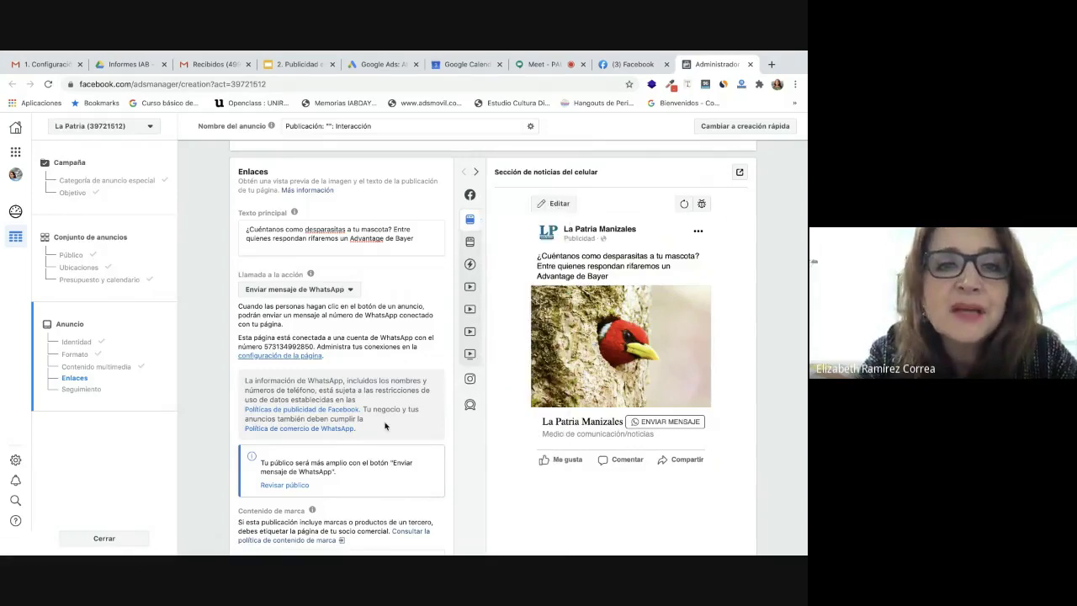
{"action": "scroll", "coordinate": [387, 433], "scroll_direction": "down", "scroll_amount": 3}
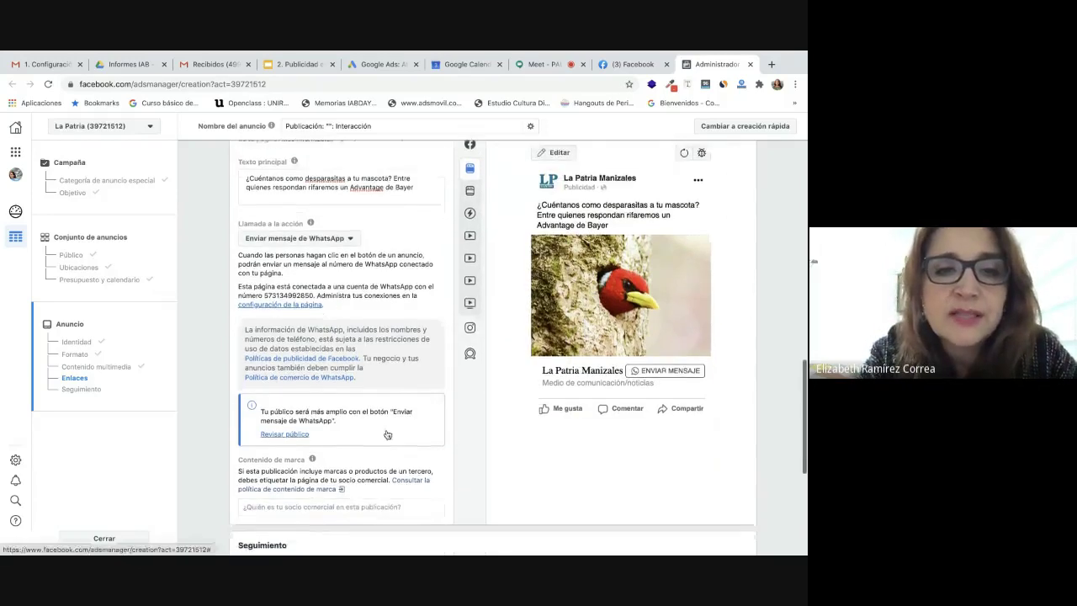
{"action": "scroll", "coordinate": [387, 432], "scroll_direction": "up", "scroll_amount": 2}
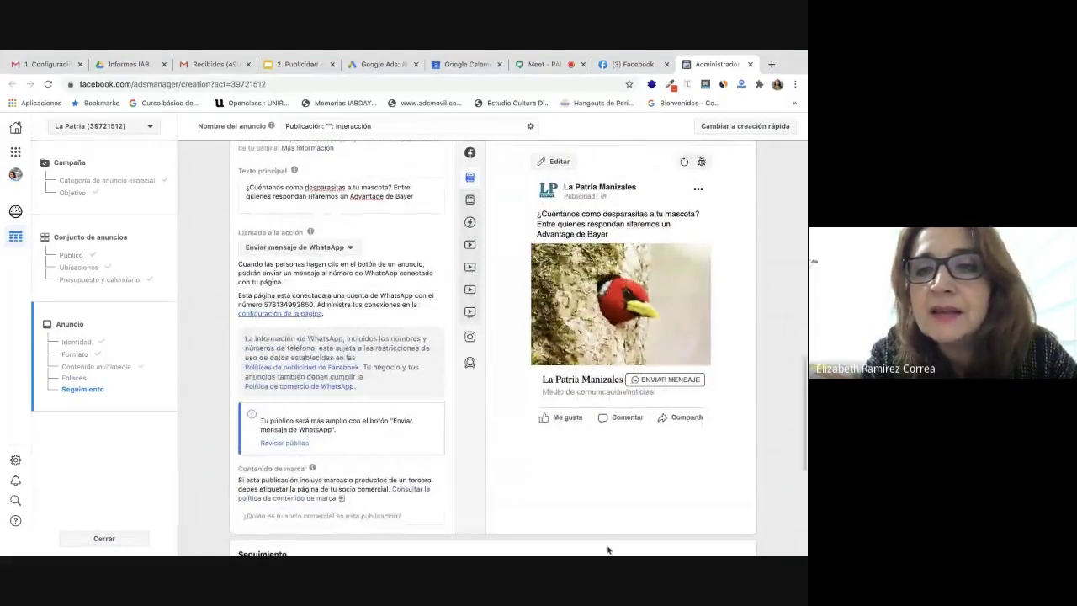
{"action": "mouse_move", "coordinate": [481, 168]}
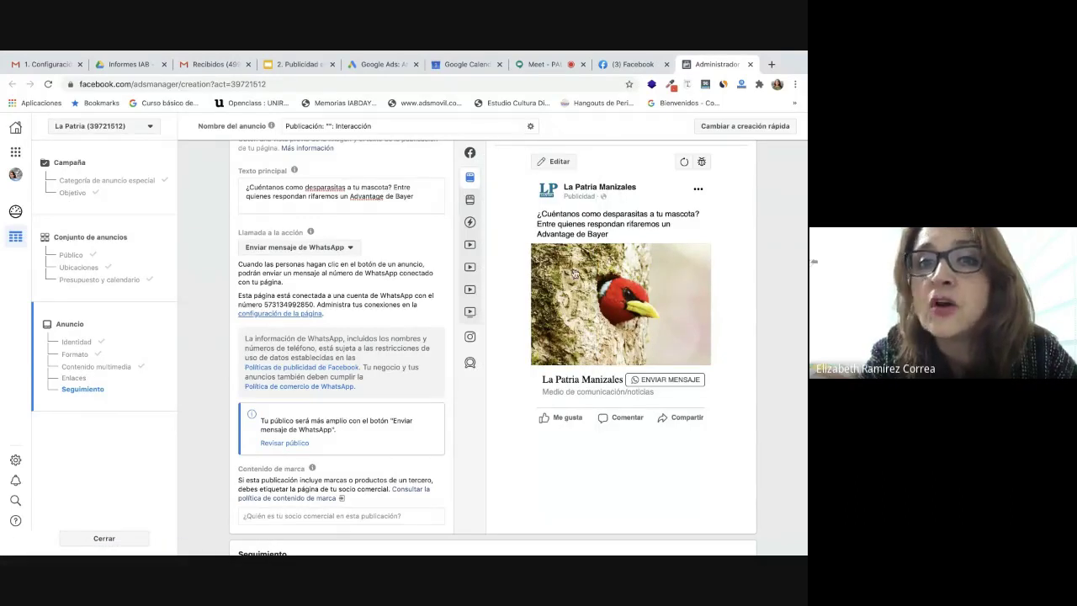
{"action": "scroll", "coordinate": [648, 337], "scroll_direction": "up", "scroll_amount": 1}
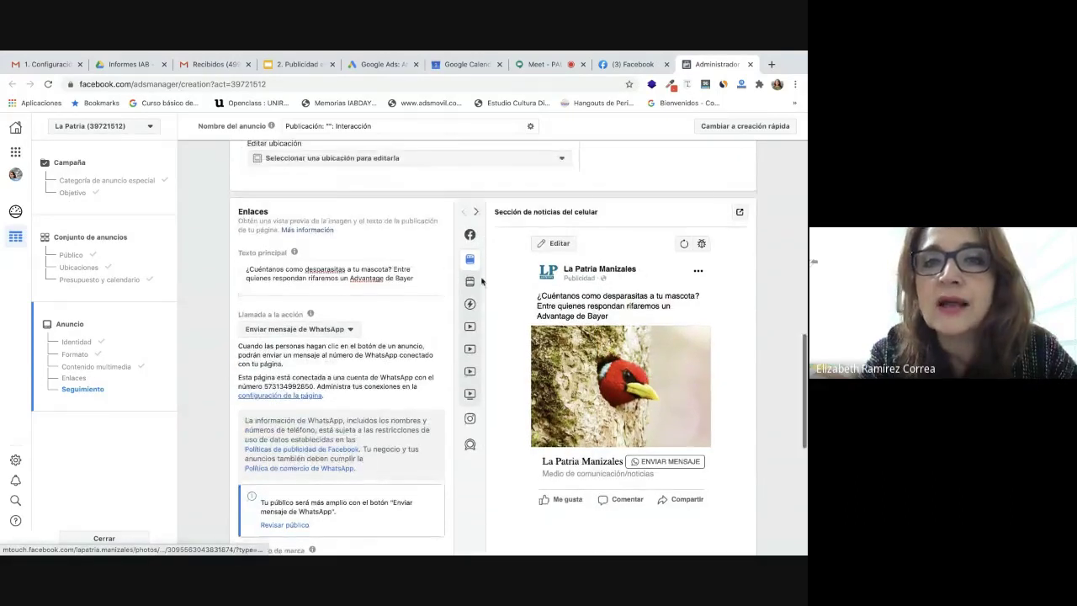
{"action": "mouse_move", "coordinate": [476, 269]}
{"action": "left_click", "coordinate": [490, 286]}
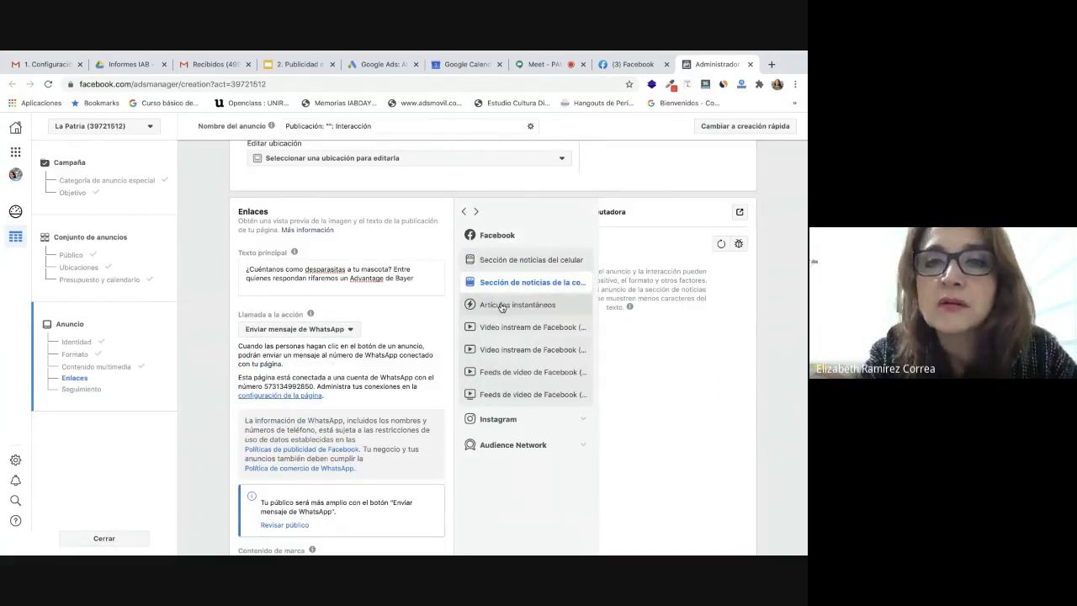
{"action": "left_click", "coordinate": [501, 307]}
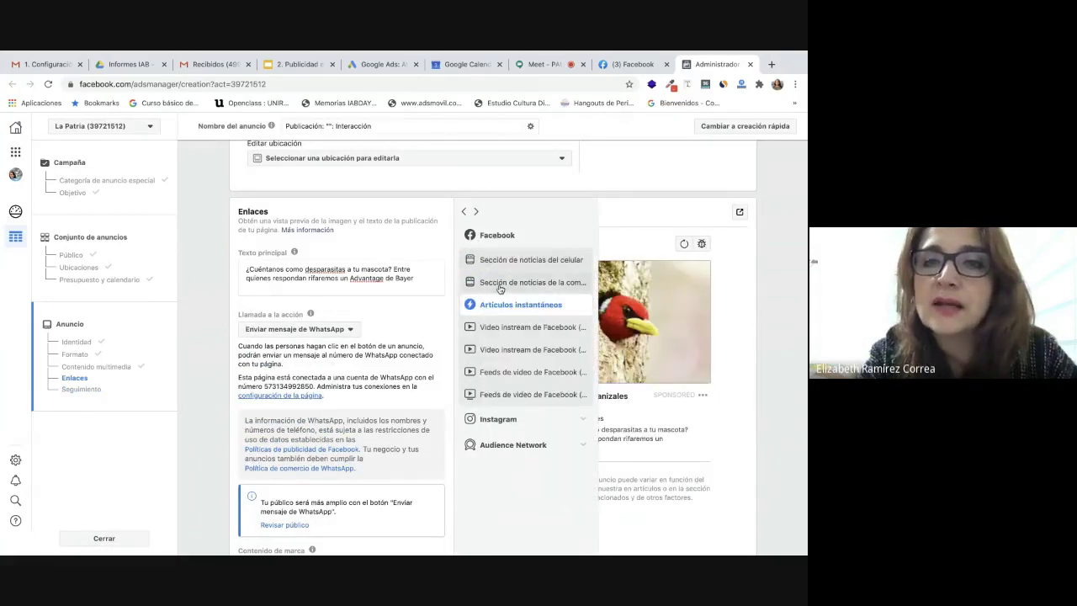
{"action": "left_click", "coordinate": [500, 286]}
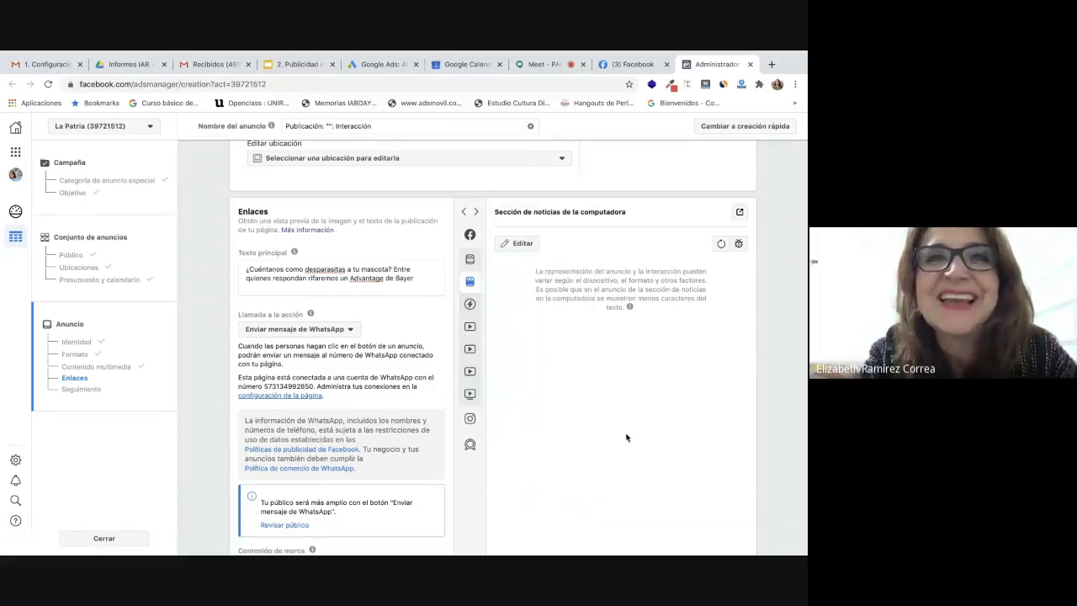
Change the ad's Llamada a la acción to Cotizar and start editing the URL del sitio web.
{"action": "left_click", "coordinate": [313, 334]}
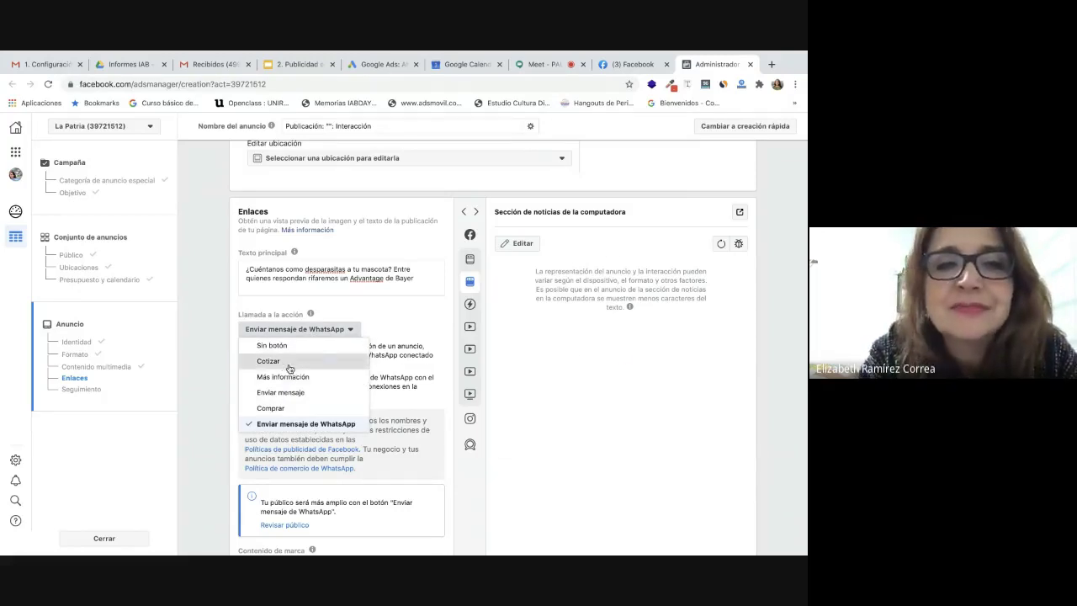
{"action": "left_click", "coordinate": [283, 363]}
{"action": "left_click", "coordinate": [265, 330]}
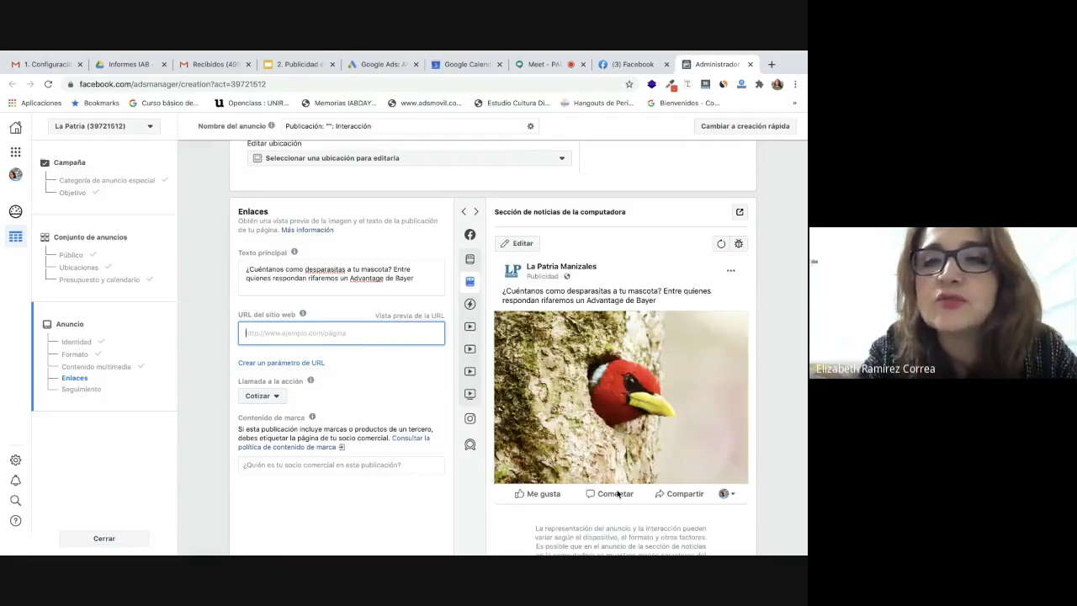
{"action": "left_click", "coordinate": [771, 65]}
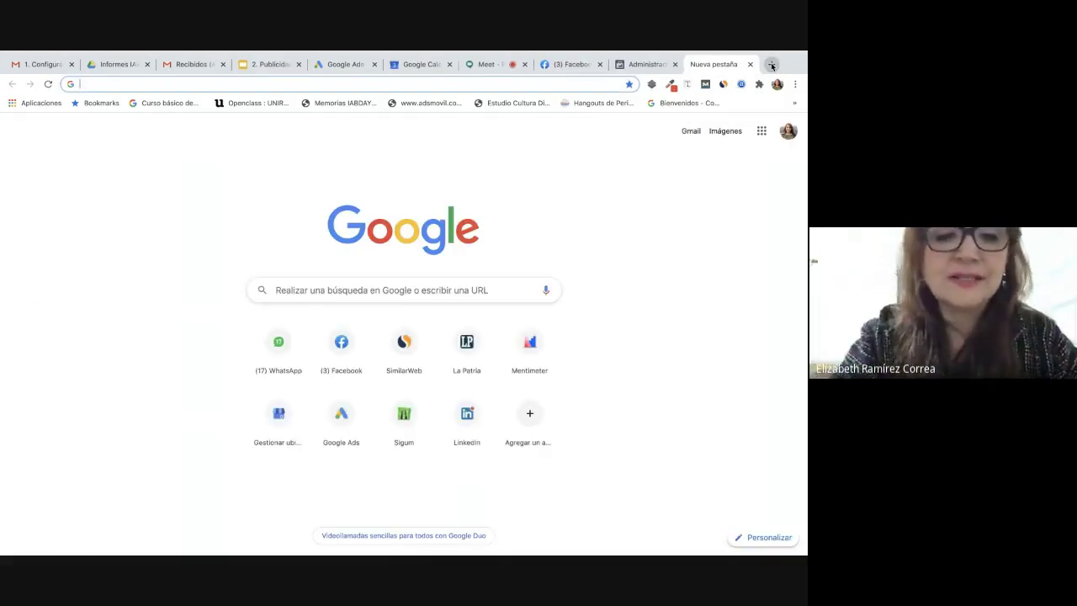
{"action": "type", "text": "www."}
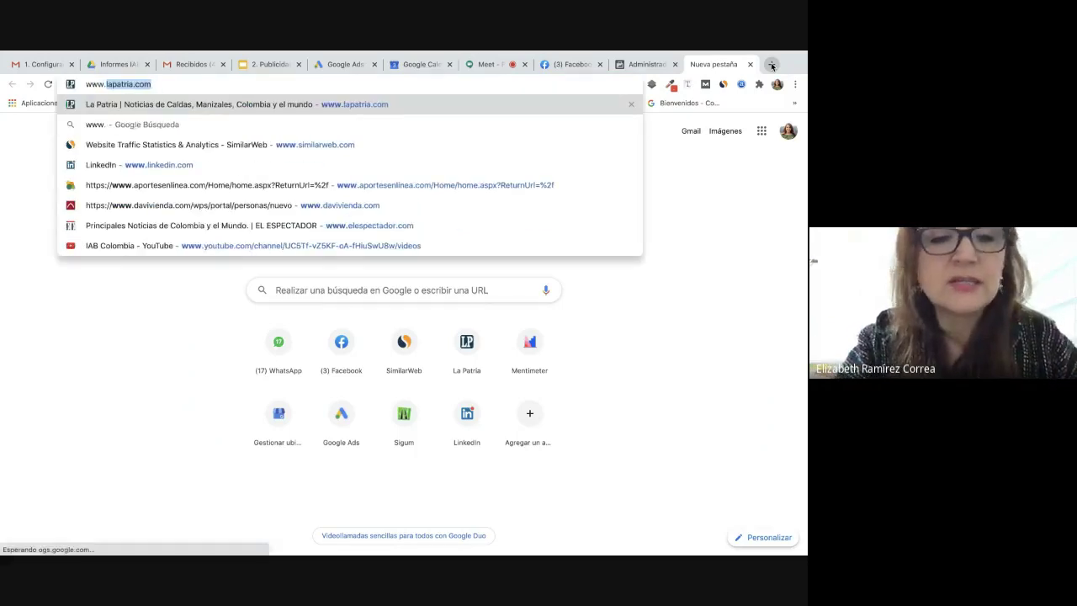
{"action": "type", "text": "distri"}
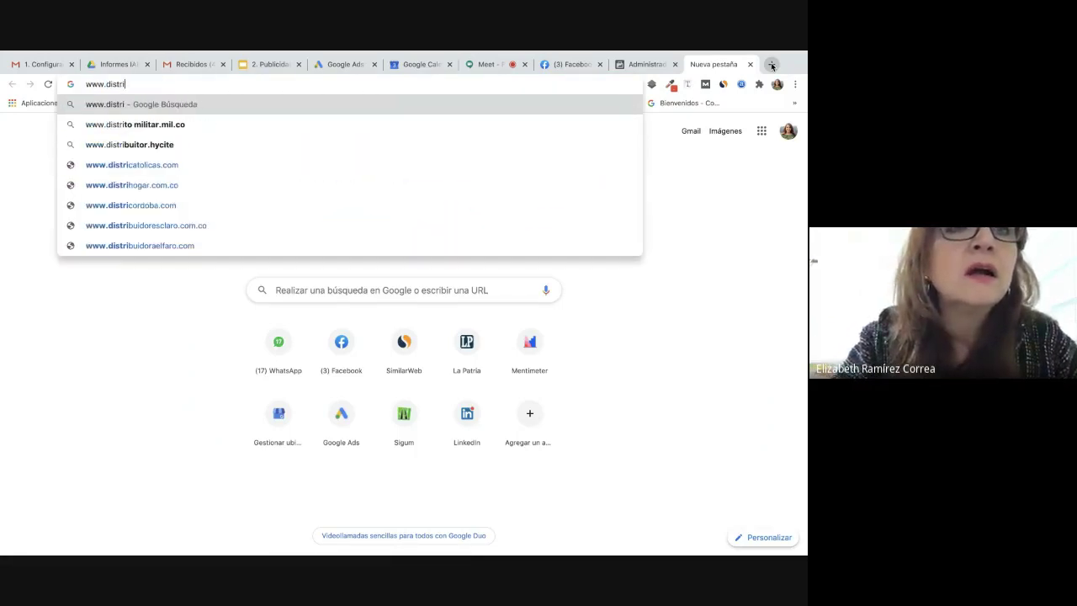
{"action": "key", "text": "BackSpace"}
{"action": "key", "text": "BackSpace"}
{"action": "key", "text": "BackSpace"}
{"action": "key", "text": "BackSpace"}
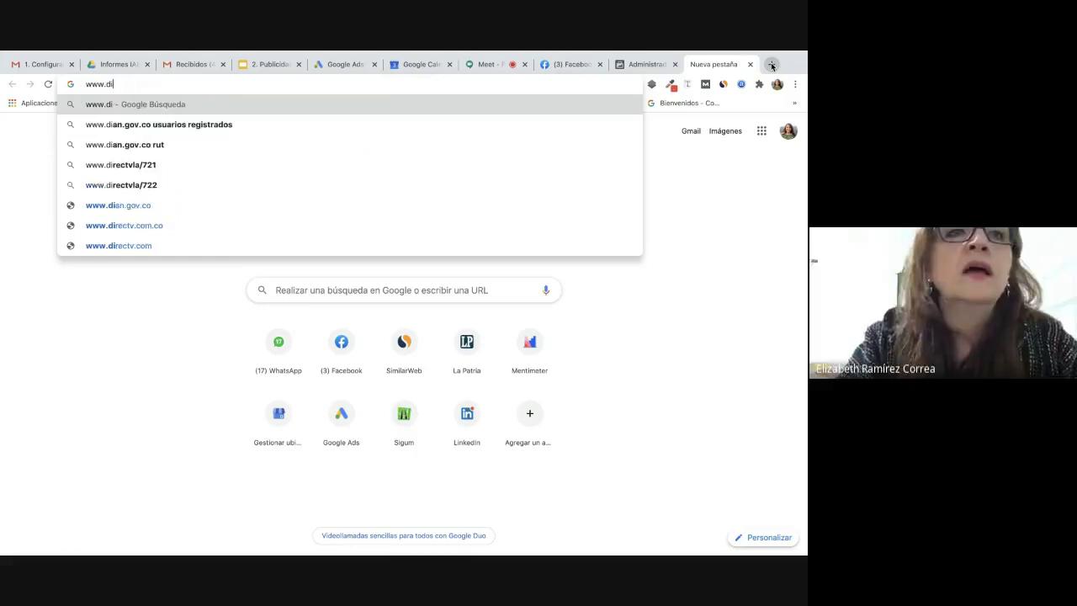
{"action": "type", "text": "stribucio"}
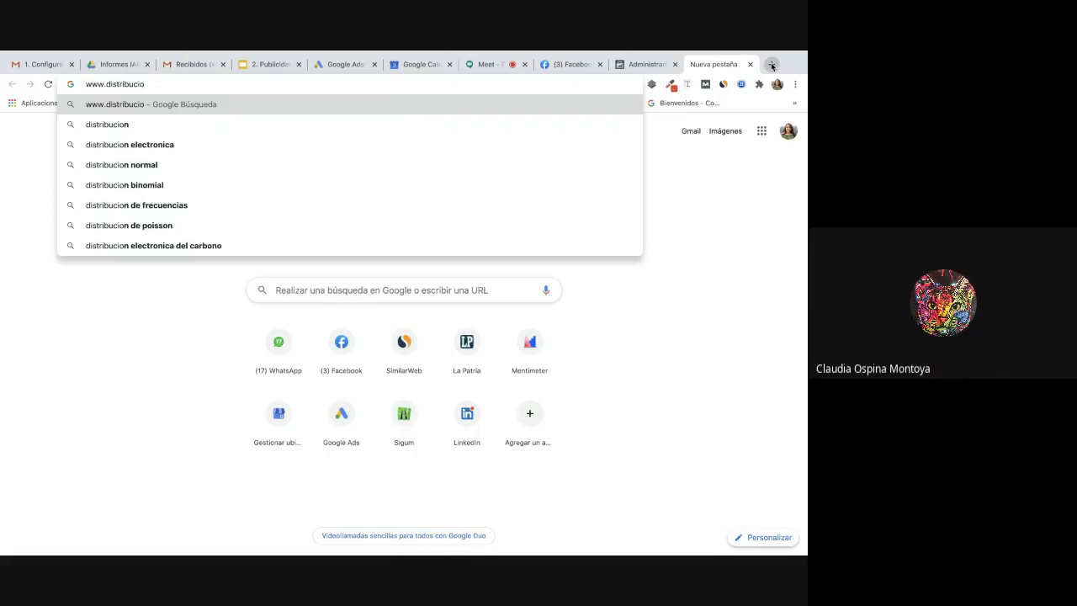
{"action": "type", "text": "nesagr"}
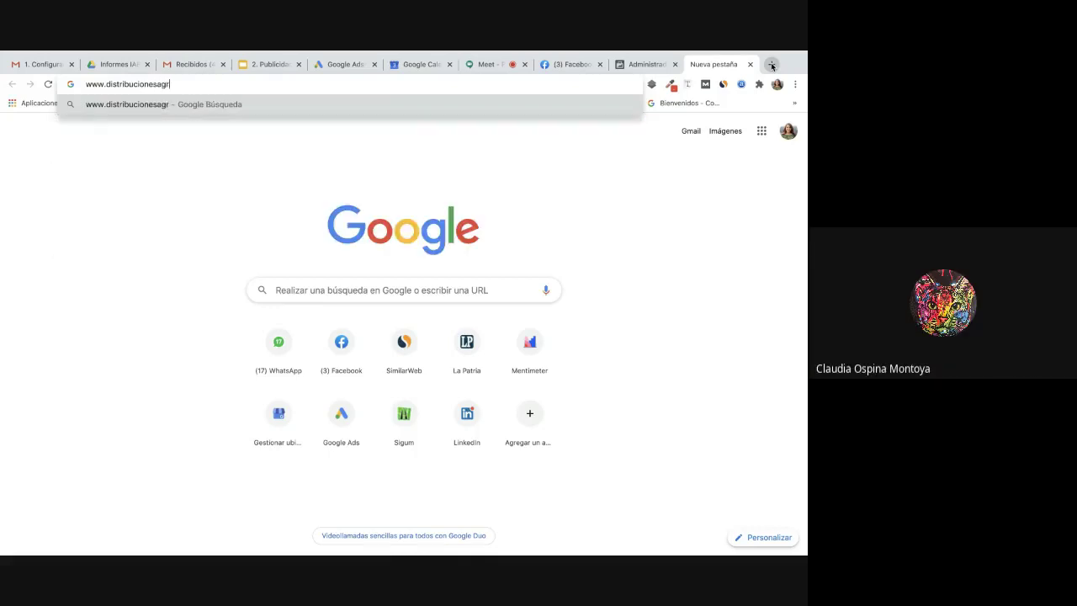
{"action": "type", "text": "icolas"}
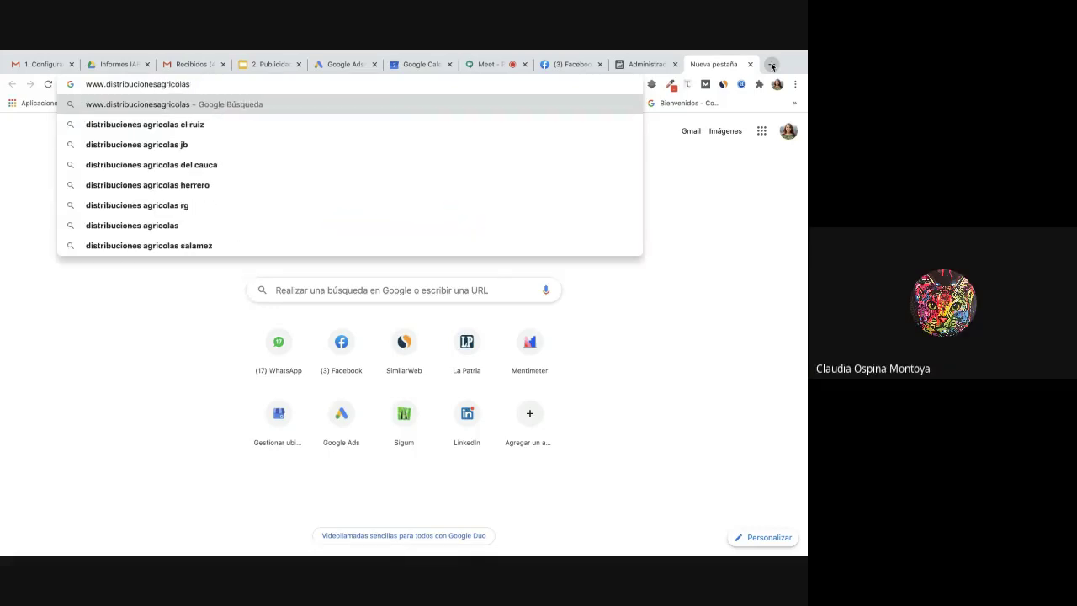
{"action": "type", "text": "el r"}
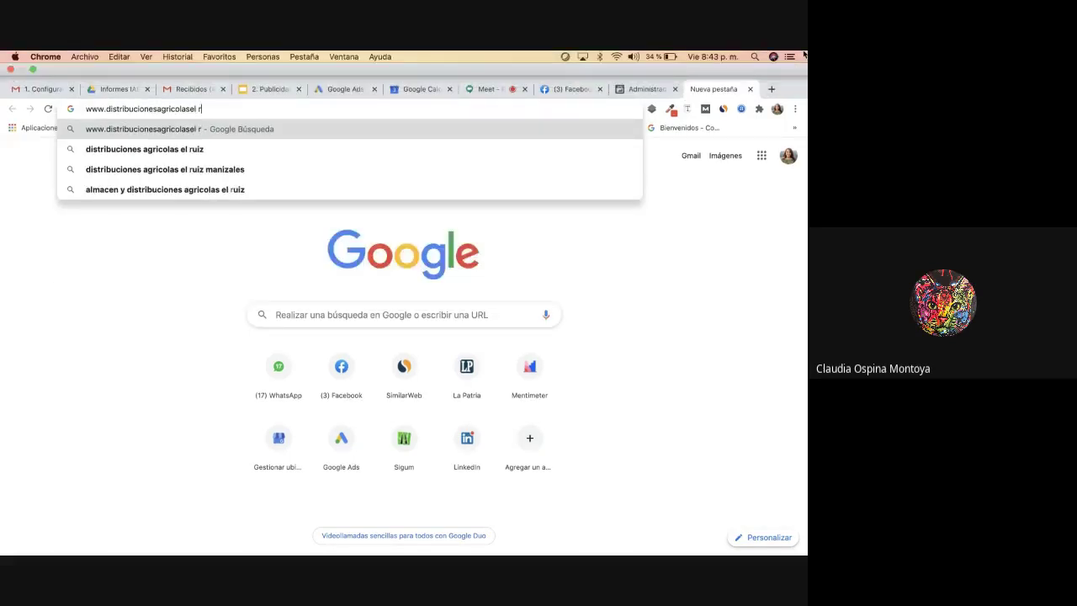
{"action": "type", "text": "uiz"}
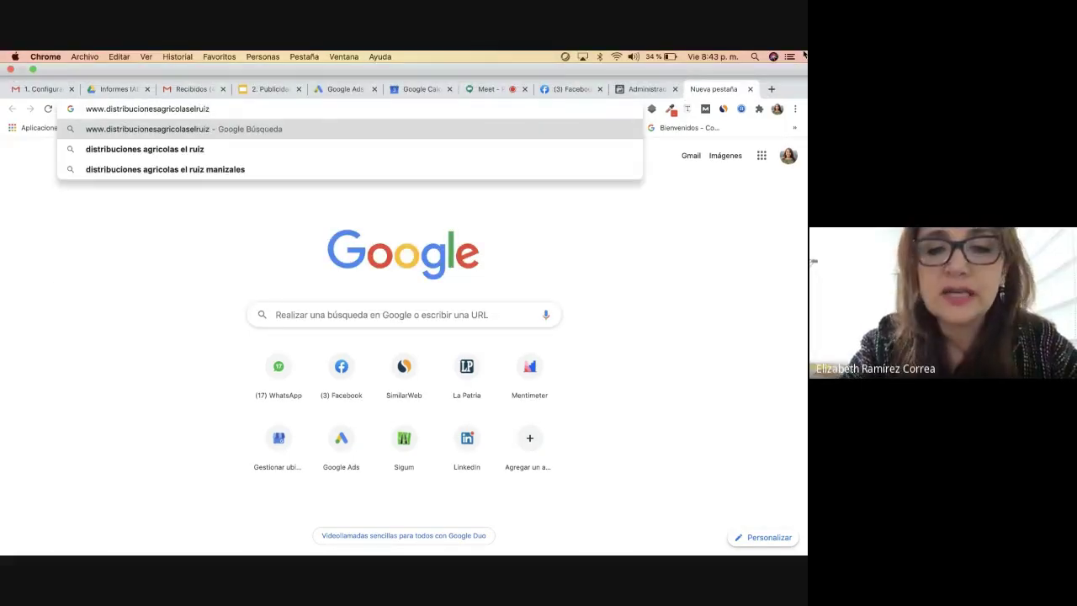
{"action": "type", "text": ".com"}
{"action": "key", "text": "Return"}
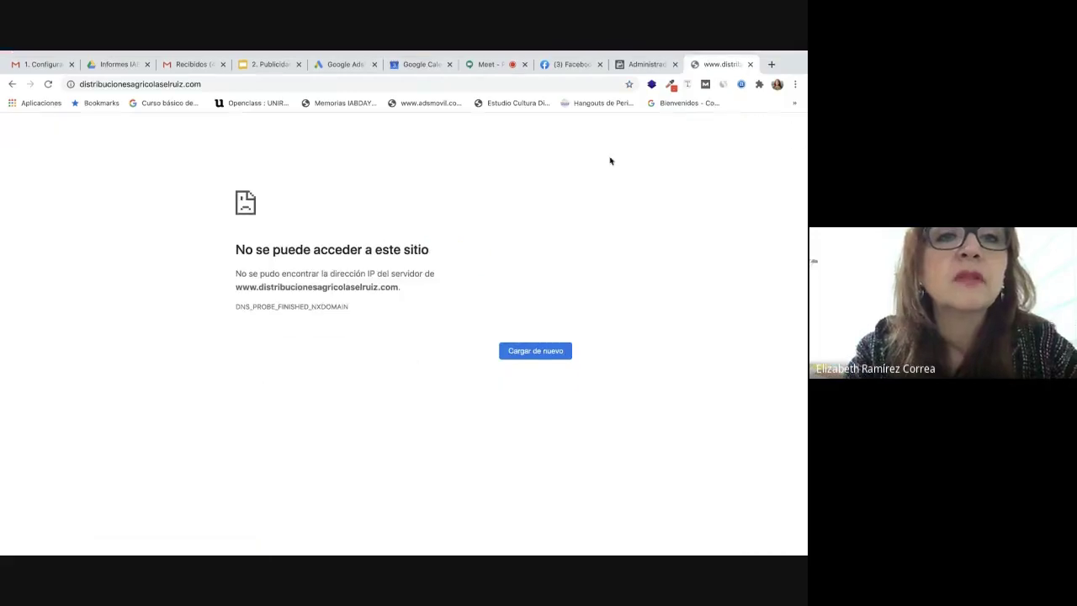
Search Google for "distribuciones agricolas el ruiz".
{"action": "left_click", "coordinate": [206, 85]}
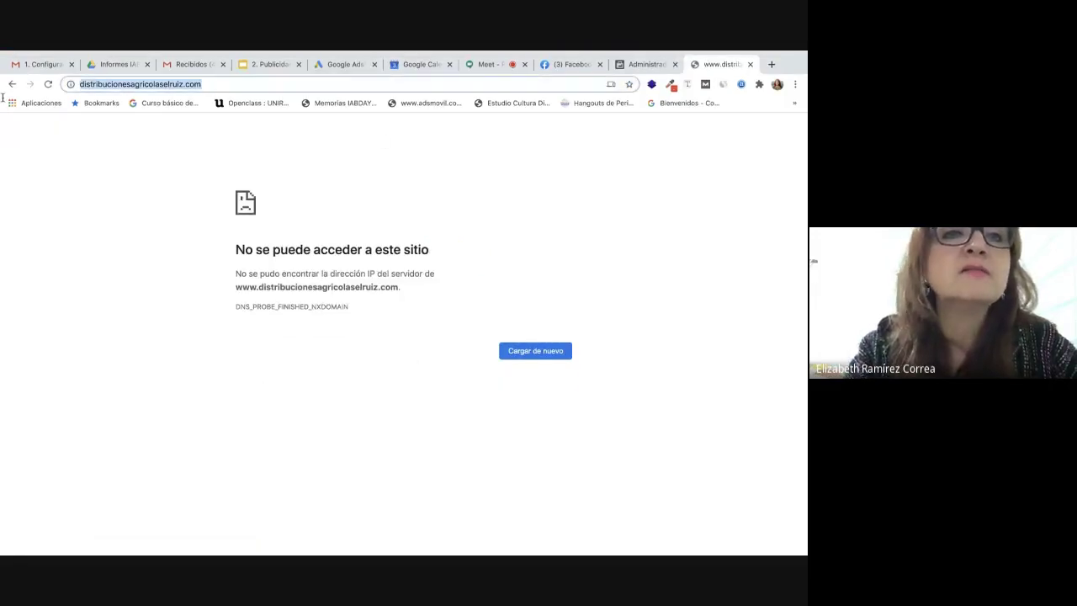
{"action": "type", "text": "di"}
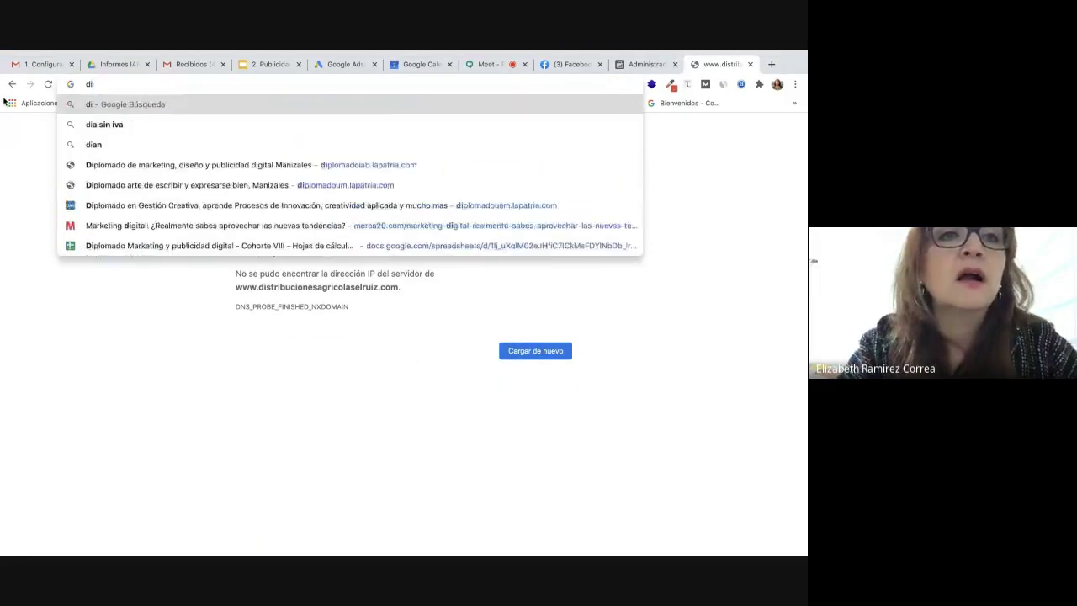
{"action": "type", "text": "stribuci"}
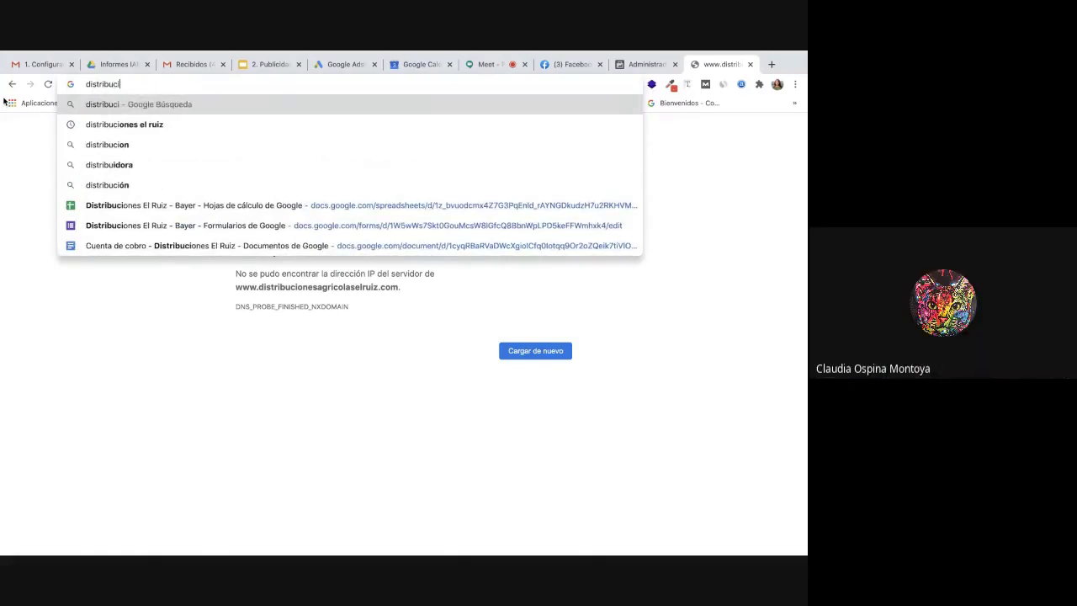
{"action": "type", "text": "ones agricolas el ruiz"}
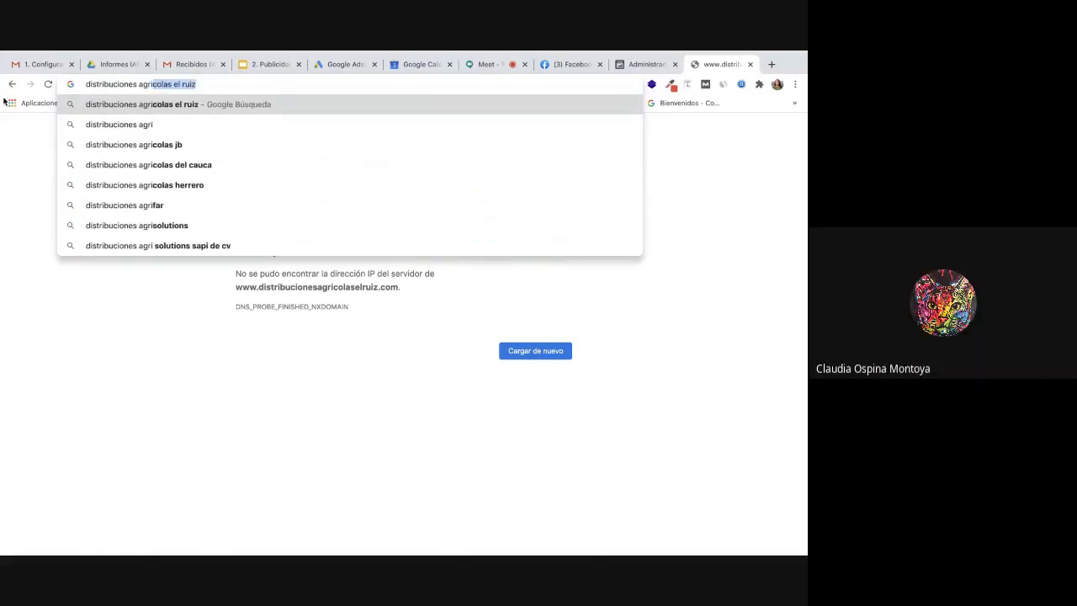
{"action": "key", "text": "Return"}
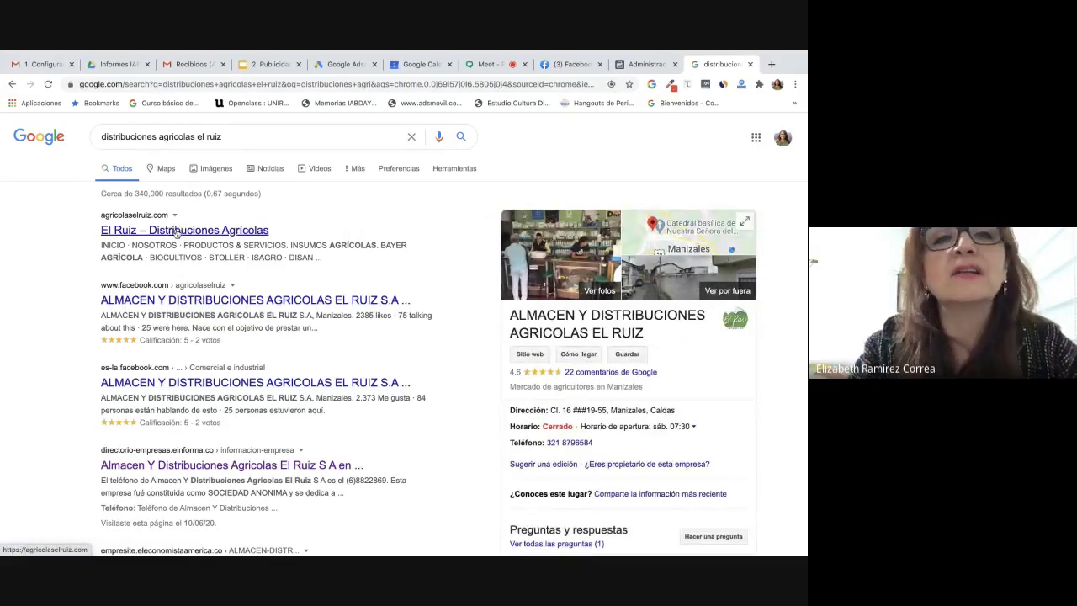
Open the El Ruiz – Distribuciones Agrícolas website from the search results and copy its address.
{"action": "left_click", "coordinate": [210, 230]}
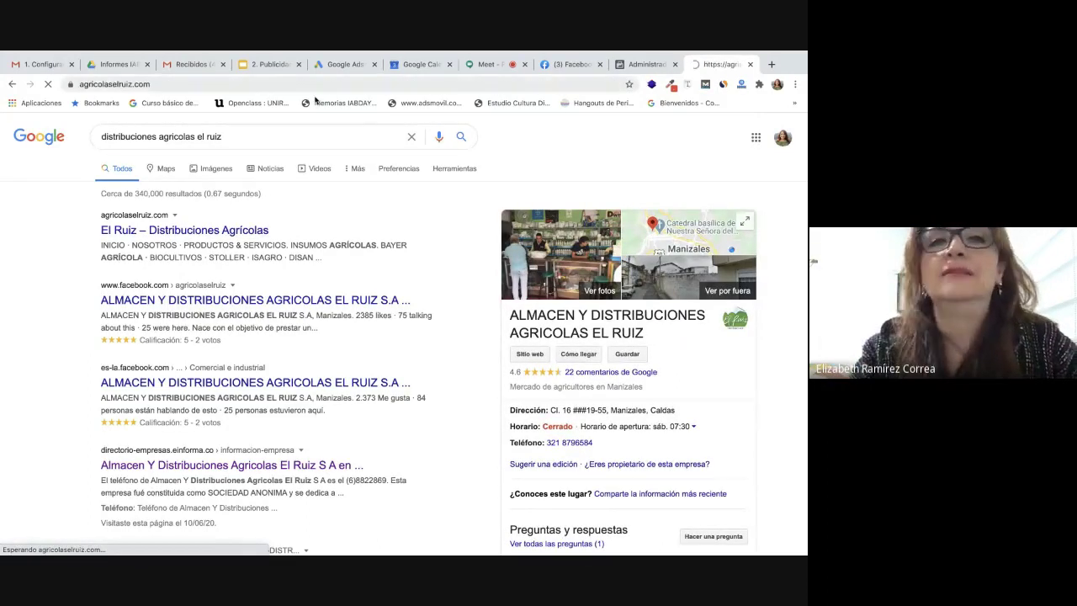
{"action": "left_click", "coordinate": [126, 84]}
{"action": "key", "text": "ctrl+c"}
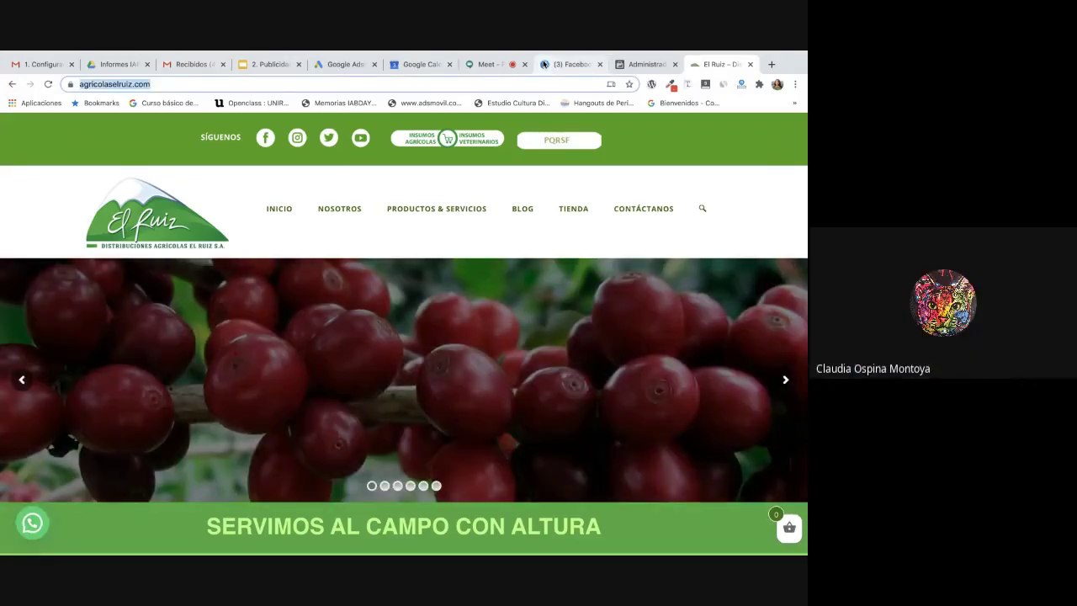
Switch to the Google Meet call, read the chat messages and close the chat.
{"action": "left_click", "coordinate": [570, 64]}
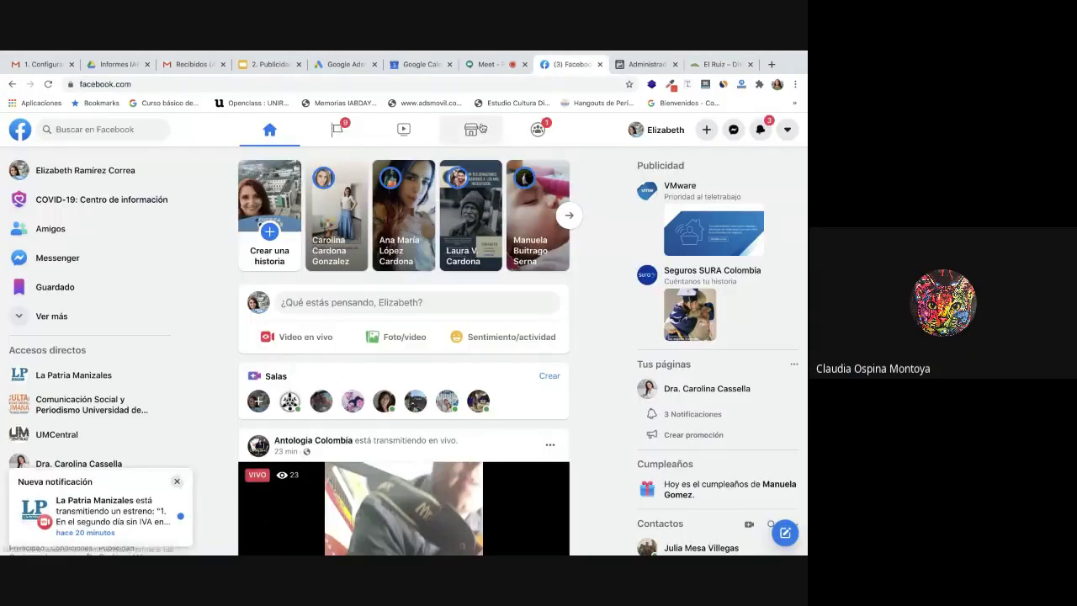
{"action": "left_click", "coordinate": [486, 63]}
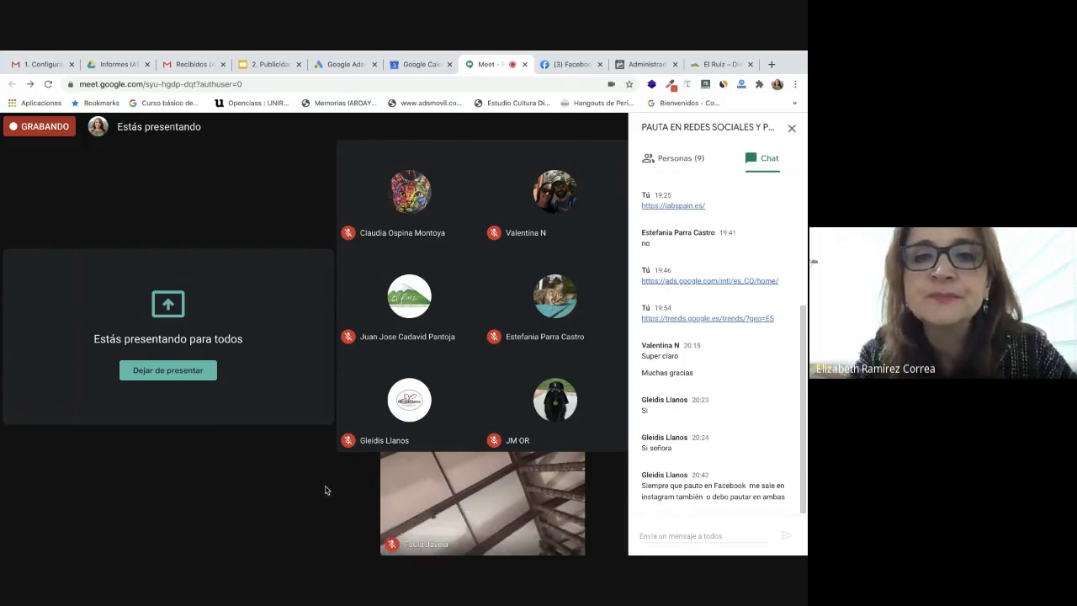
{"action": "left_click", "coordinate": [791, 128]}
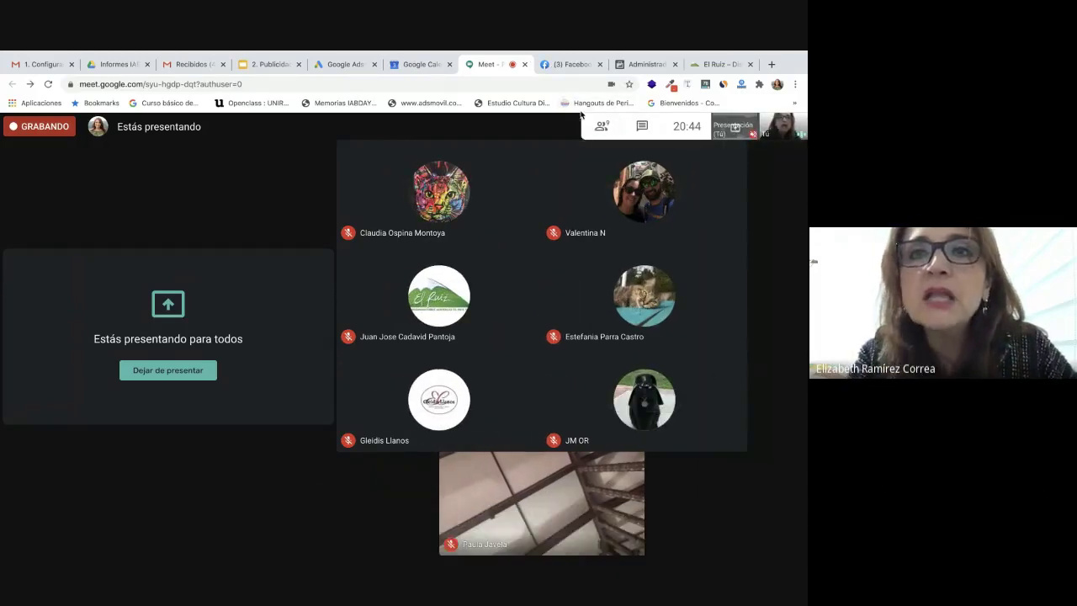
{"action": "left_click", "coordinate": [566, 64]}
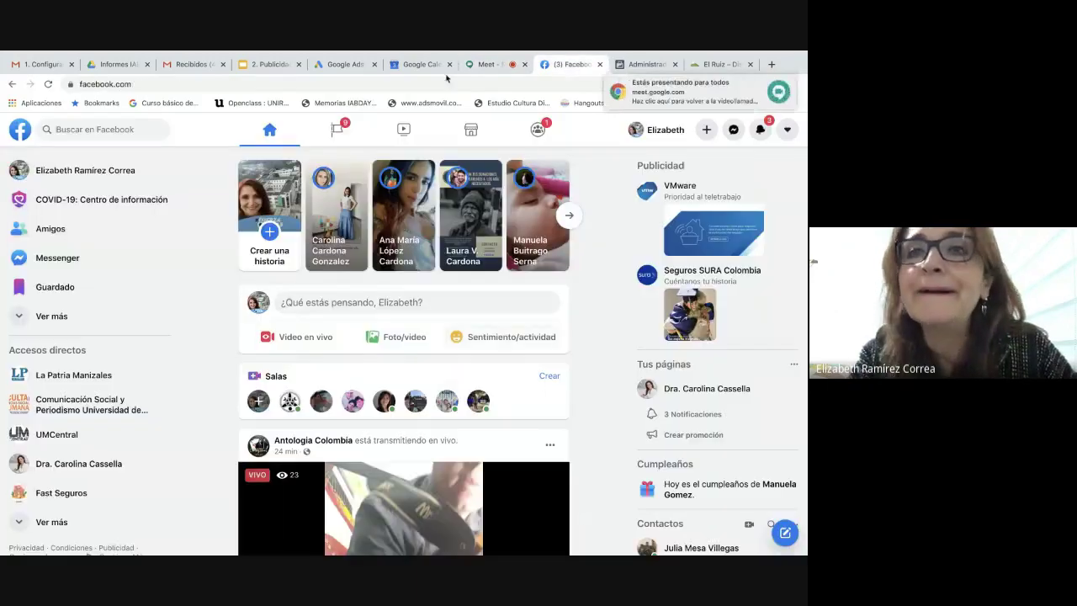
{"action": "left_click", "coordinate": [645, 65]}
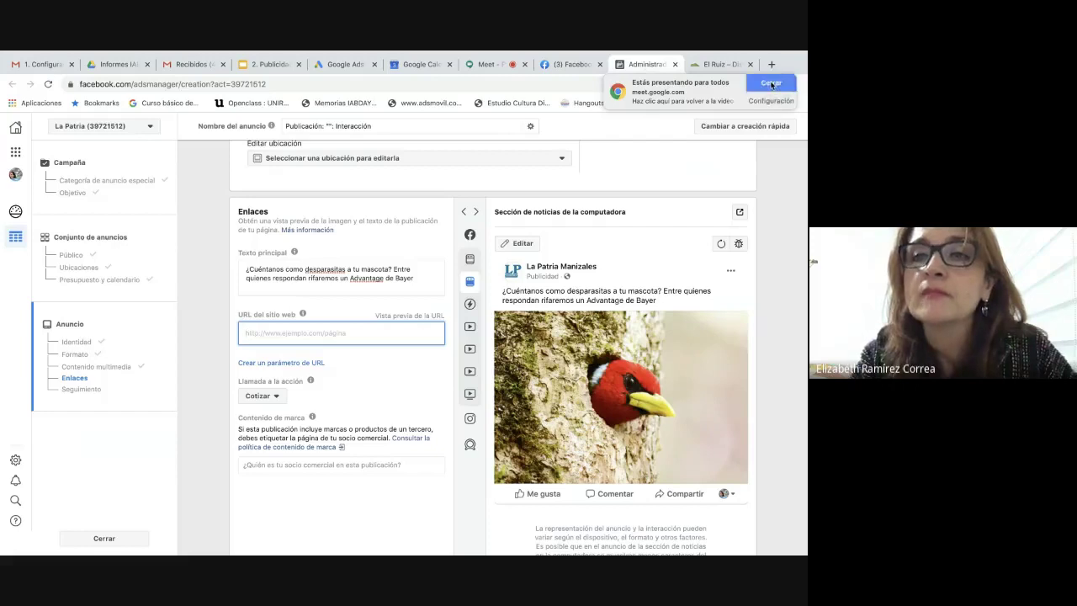
{"action": "left_click", "coordinate": [772, 84]}
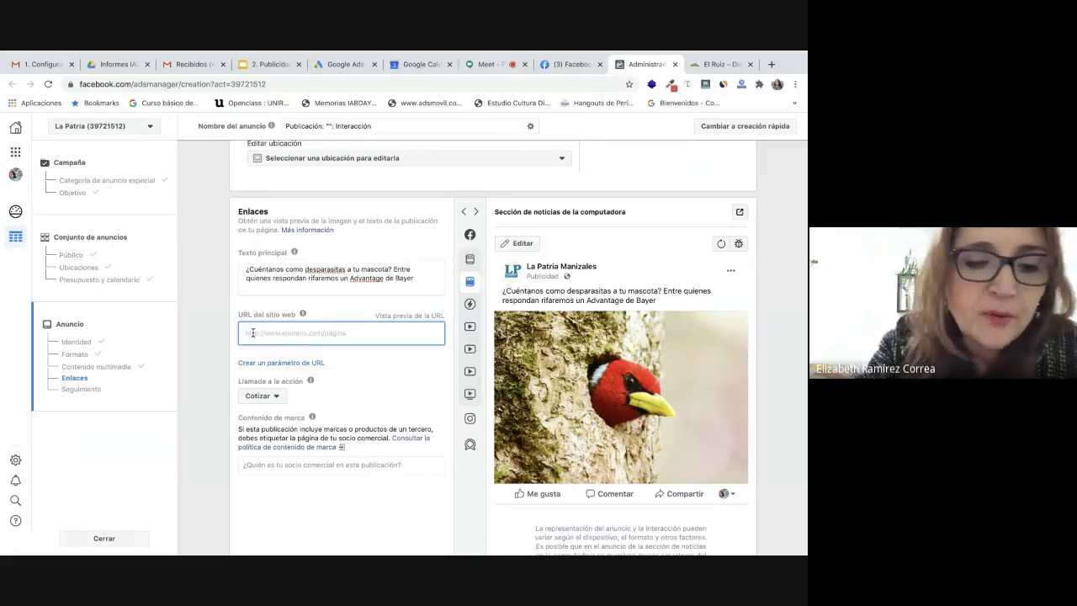
{"action": "key", "text": "ctrl+v"}
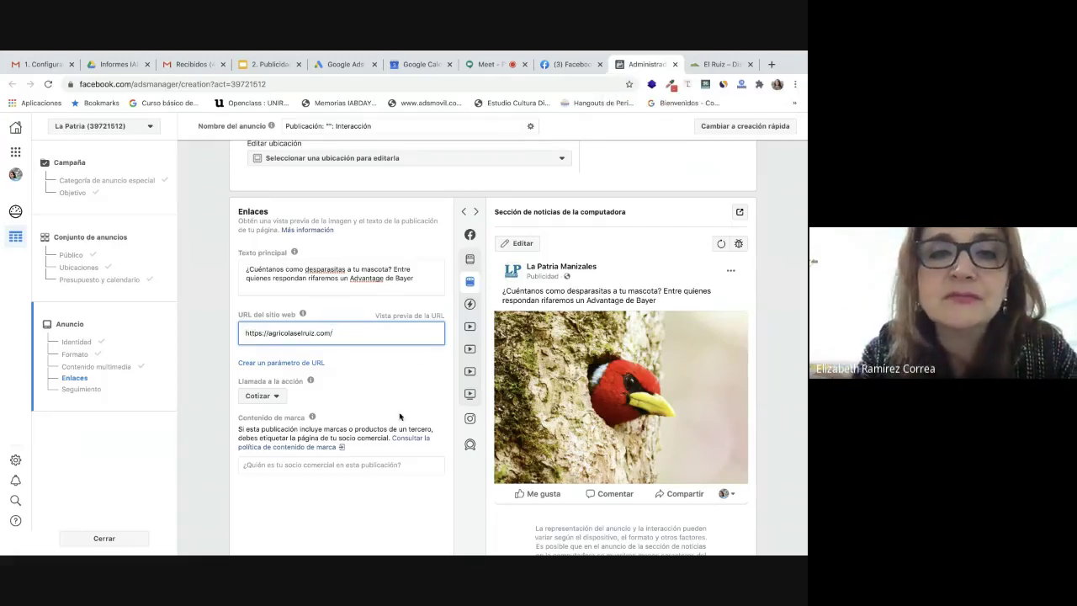
Review the ad's Llamada a la acción options and keep Cotizar selected.
{"action": "mouse_move", "coordinate": [312, 416]}
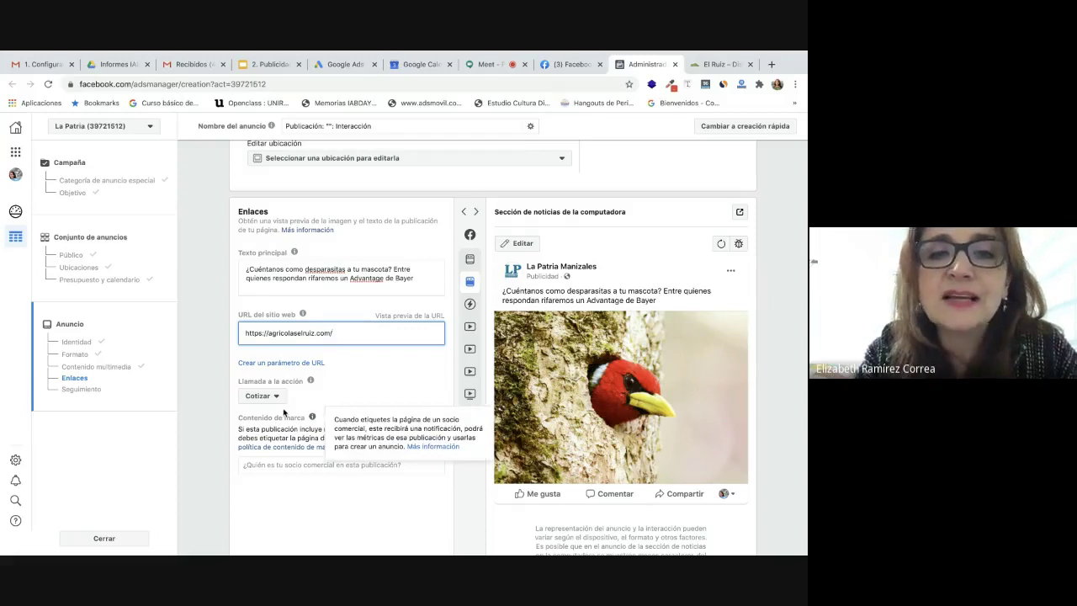
{"action": "scroll", "coordinate": [329, 502], "scroll_direction": "down", "scroll_amount": 1}
{"action": "scroll", "coordinate": [329, 503], "scroll_direction": "down", "scroll_amount": 2}
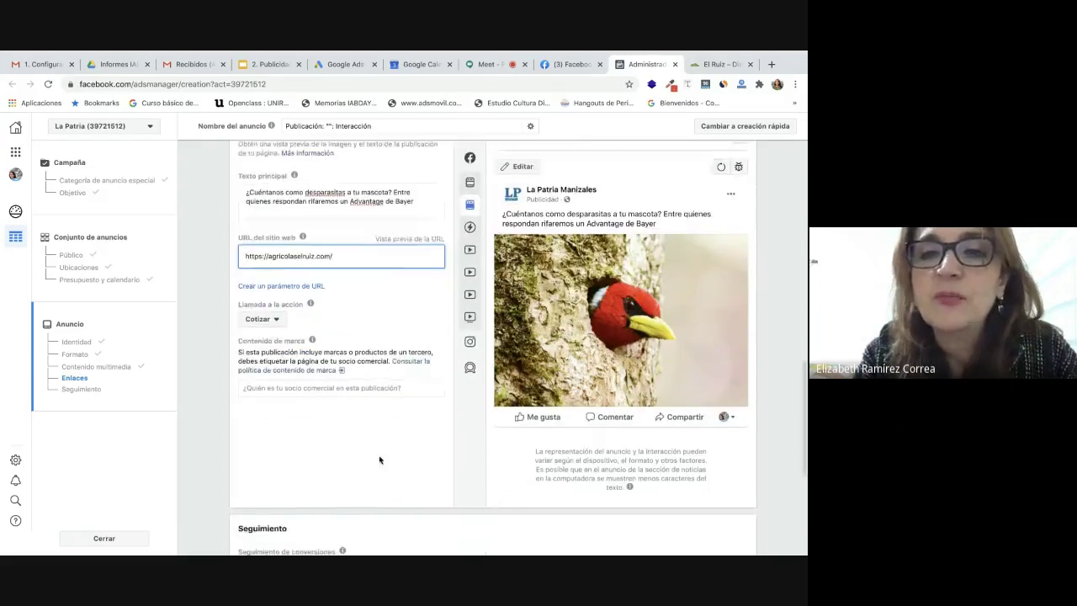
{"action": "left_click", "coordinate": [273, 321]}
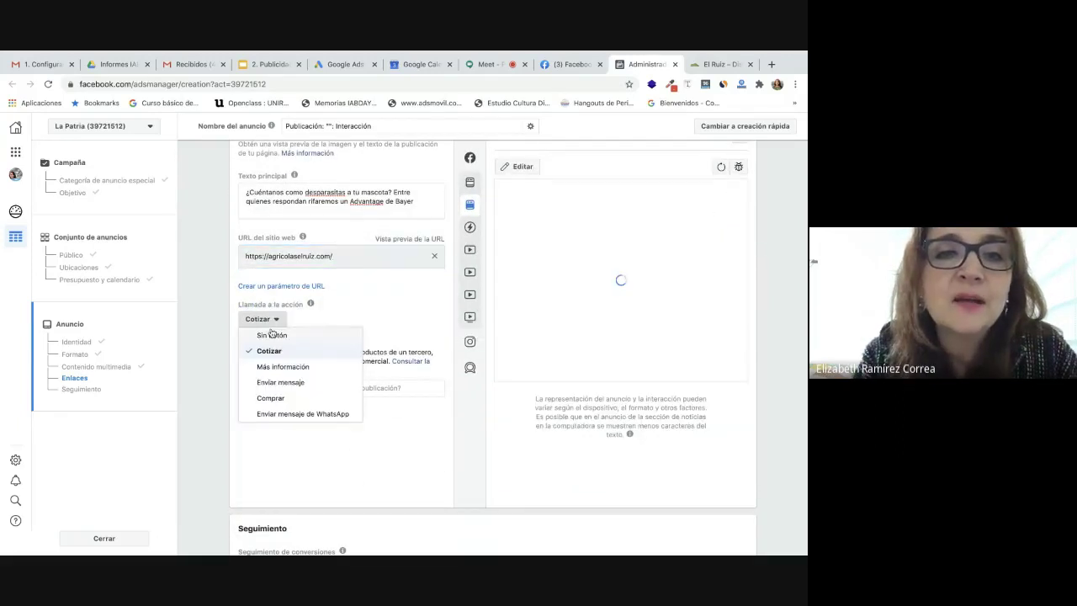
{"action": "left_click", "coordinate": [273, 355]}
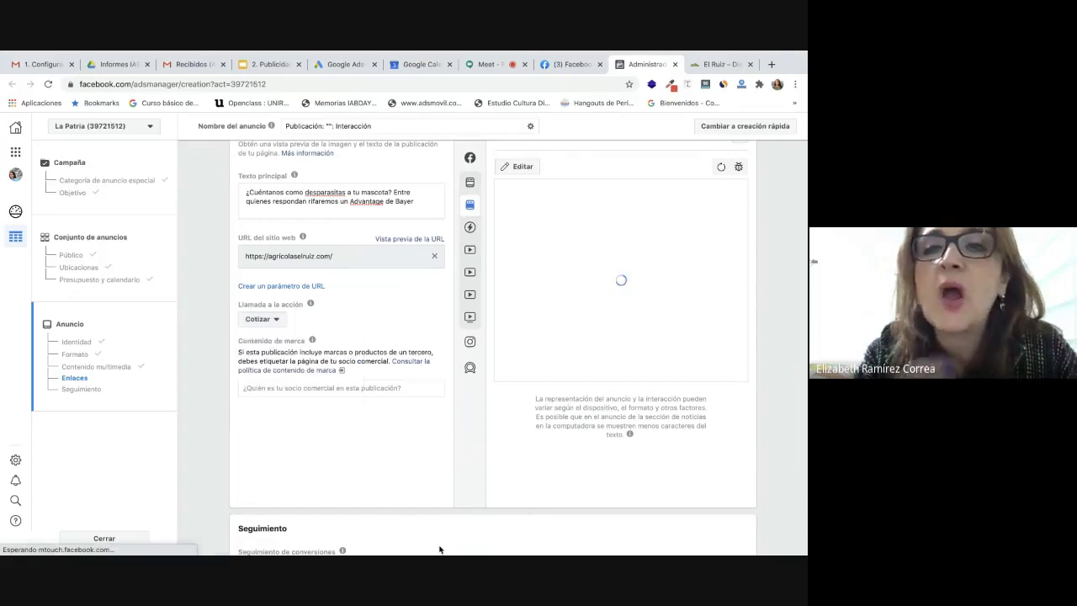